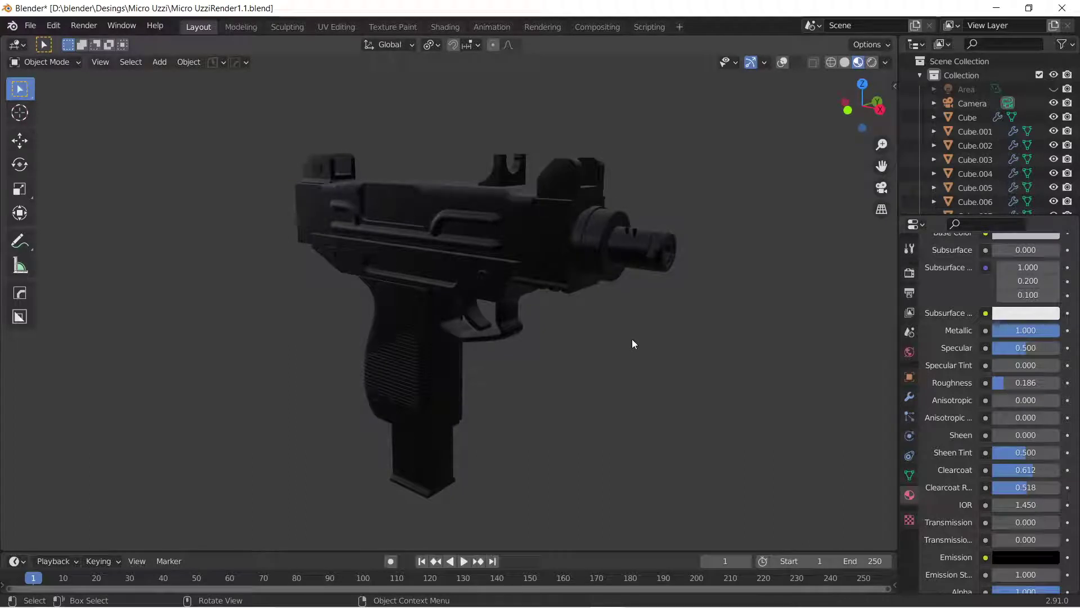
Step: Orbit around the finished Uzi in Solid shading and bring up the recent files list
mouse_move(632, 338)
middle_down()
mouse_move(612, 350)
mouse_move(535, 329)
mouse_move(639, 321)
middle_up()
click(845, 62)
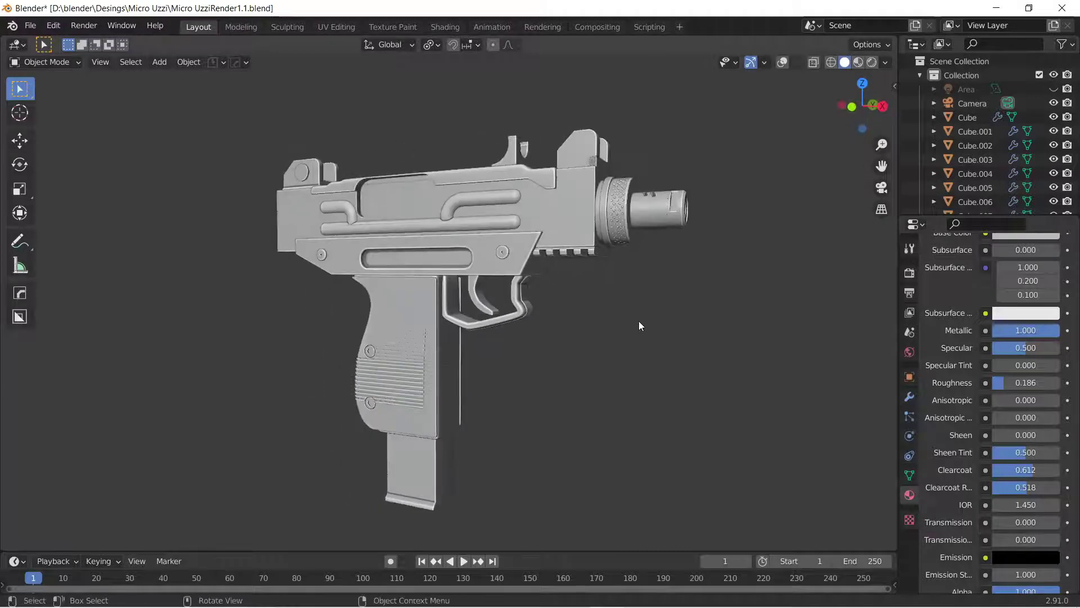
click(30, 26)
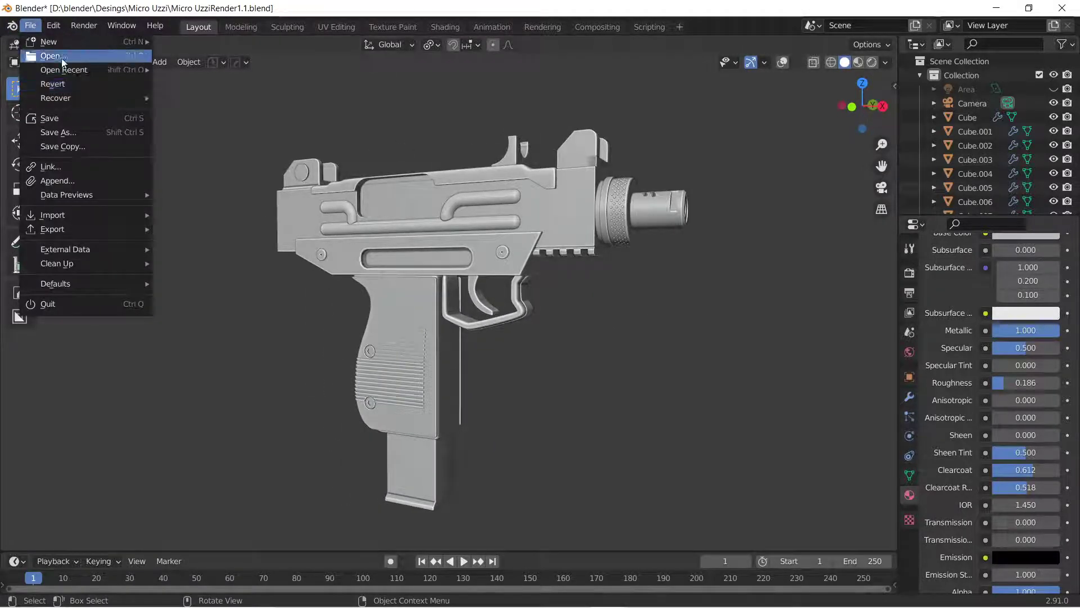
Step: Open MicroUzziTut1.1.blend from recent files without saving the current changes
mouse_move(71, 70)
click(229, 85)
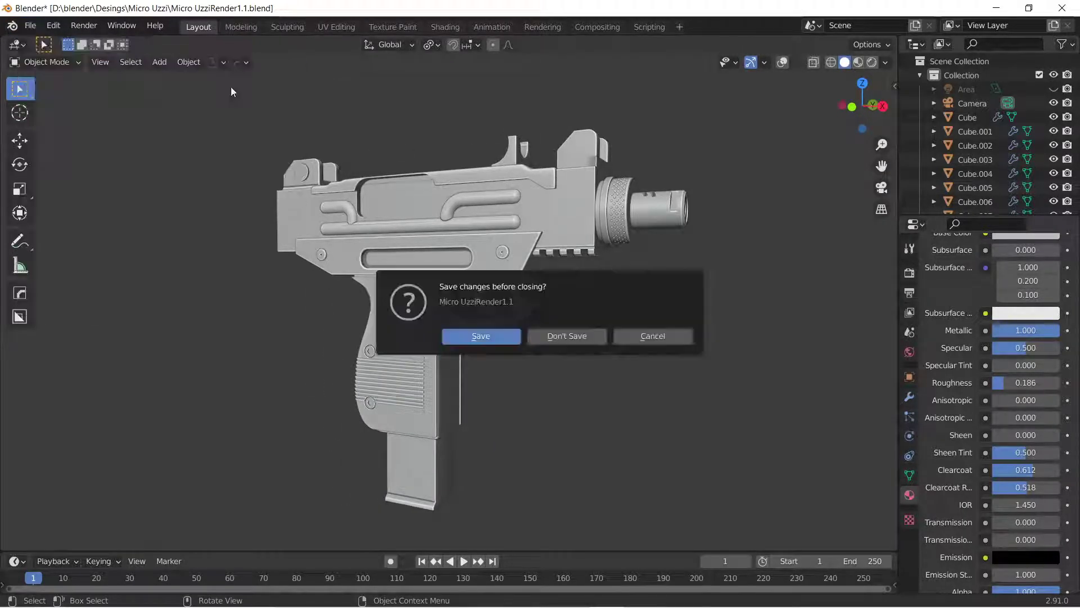
click(543, 338)
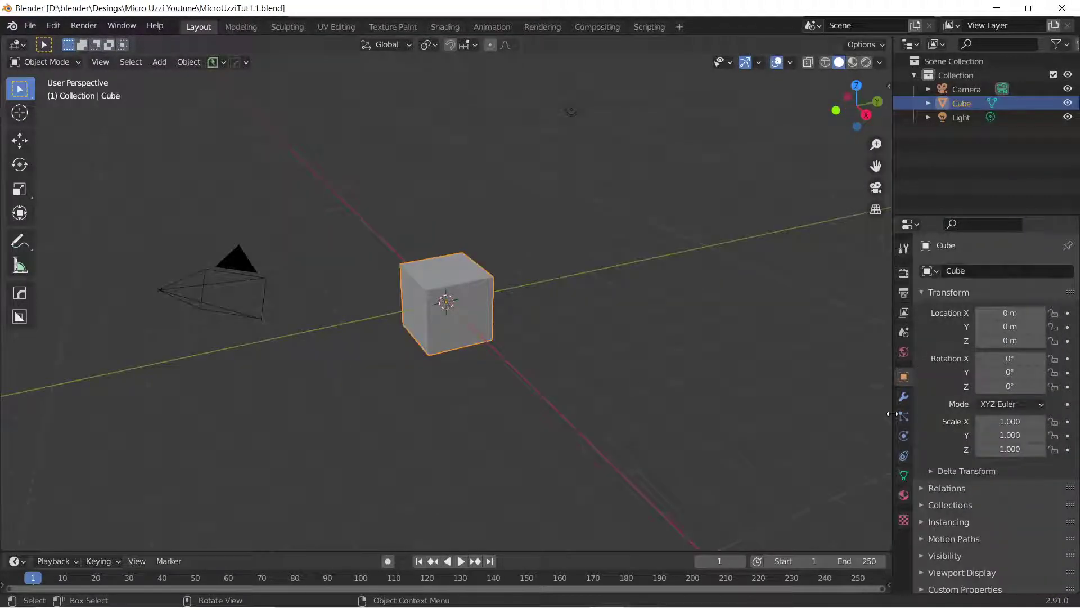
Step: Start the keystroke display docked left at offsets 147/162 with black text, then hide the sidebar
key(n)
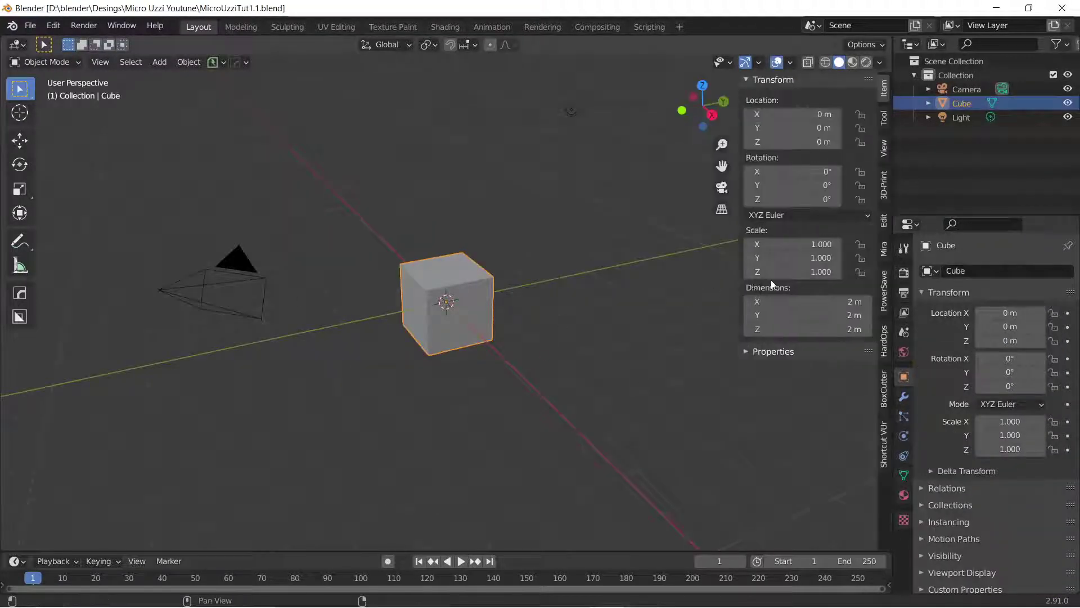
click(883, 445)
click(809, 100)
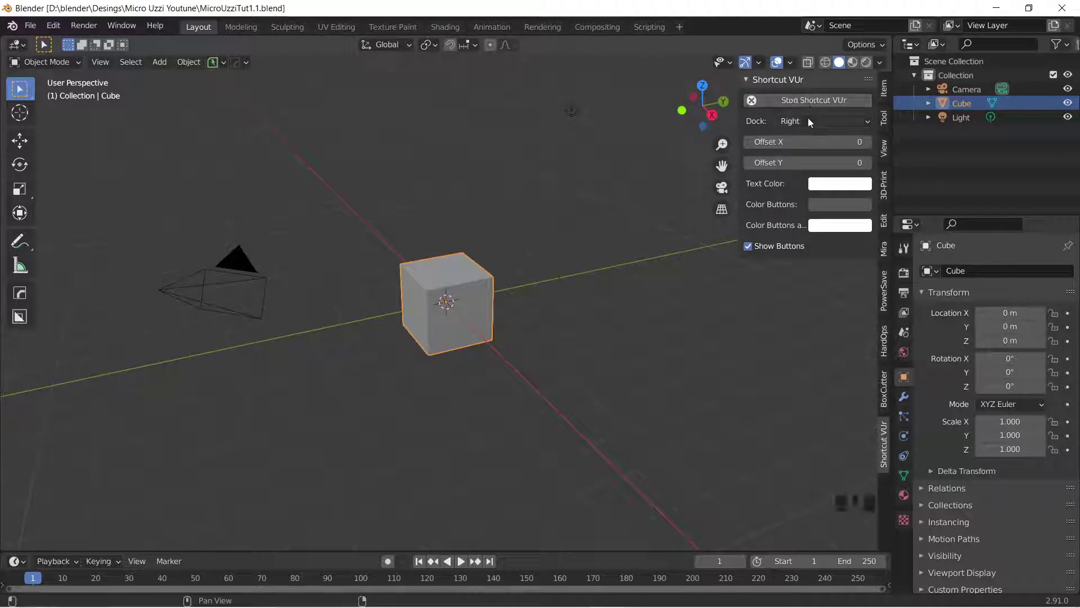
click(808, 119)
click(803, 137)
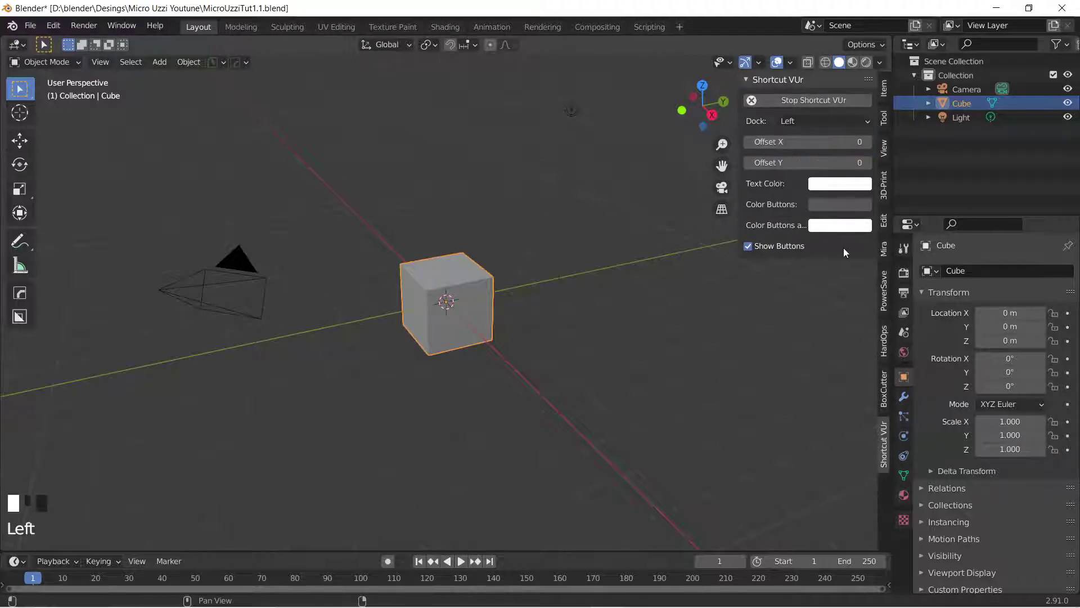
drag(810, 141, 874, 142)
drag(796, 162, 887, 162)
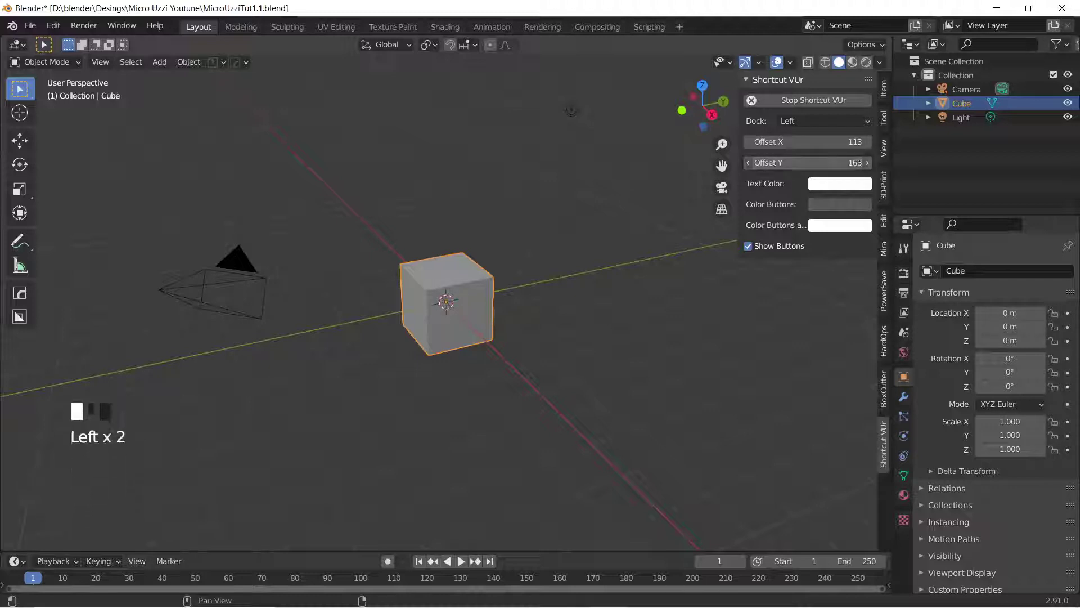
drag(810, 141, 829, 142)
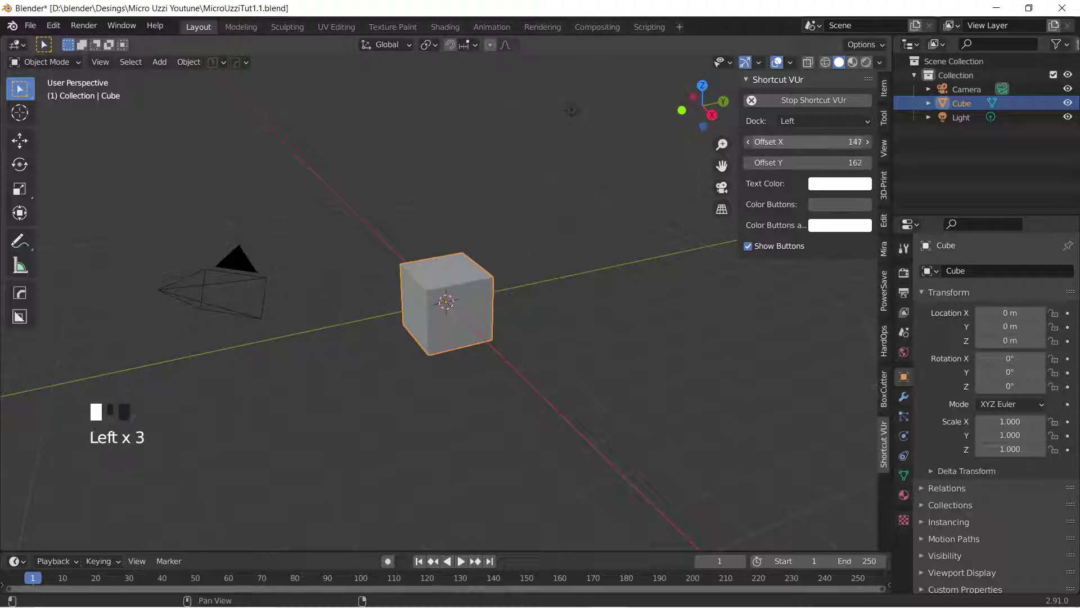
click(811, 186)
drag(931, 204, 930, 298)
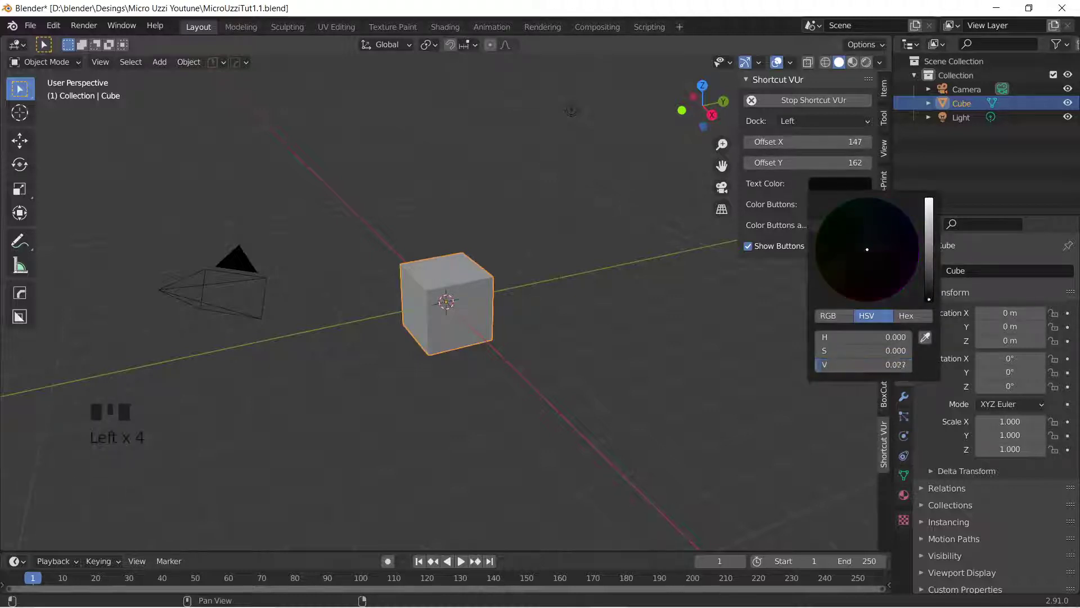
key(n)
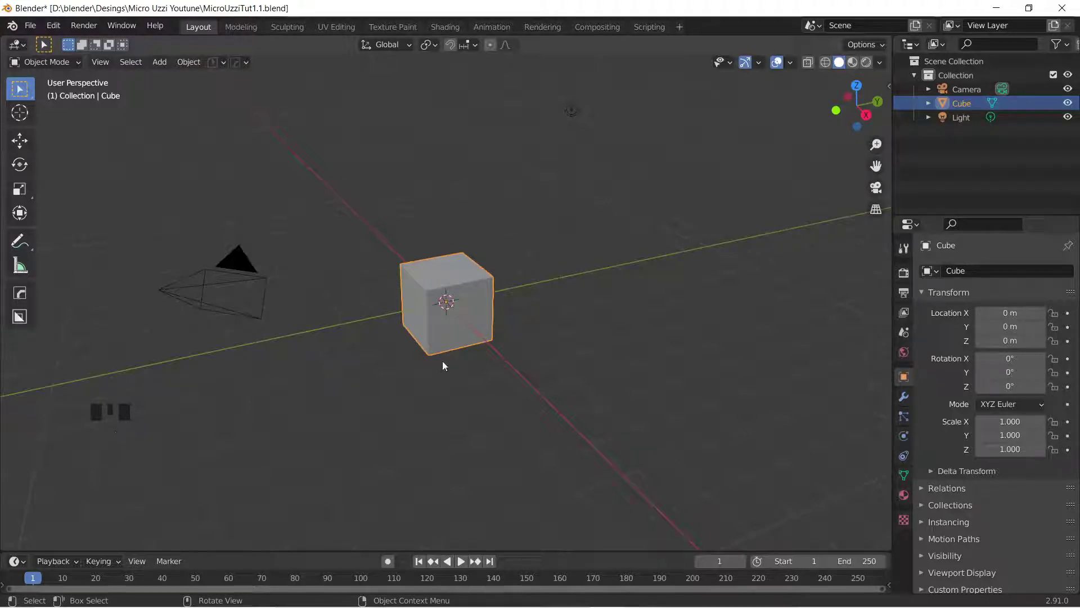
Step: Switch to the front orthographic view
key(shift+a)
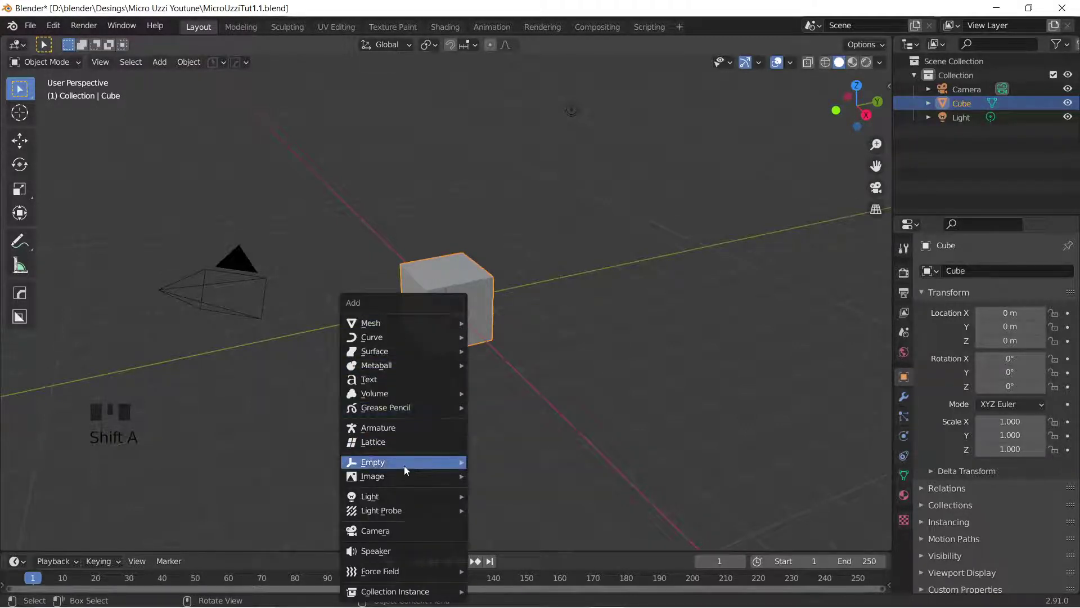
key(grave)
click(421, 343)
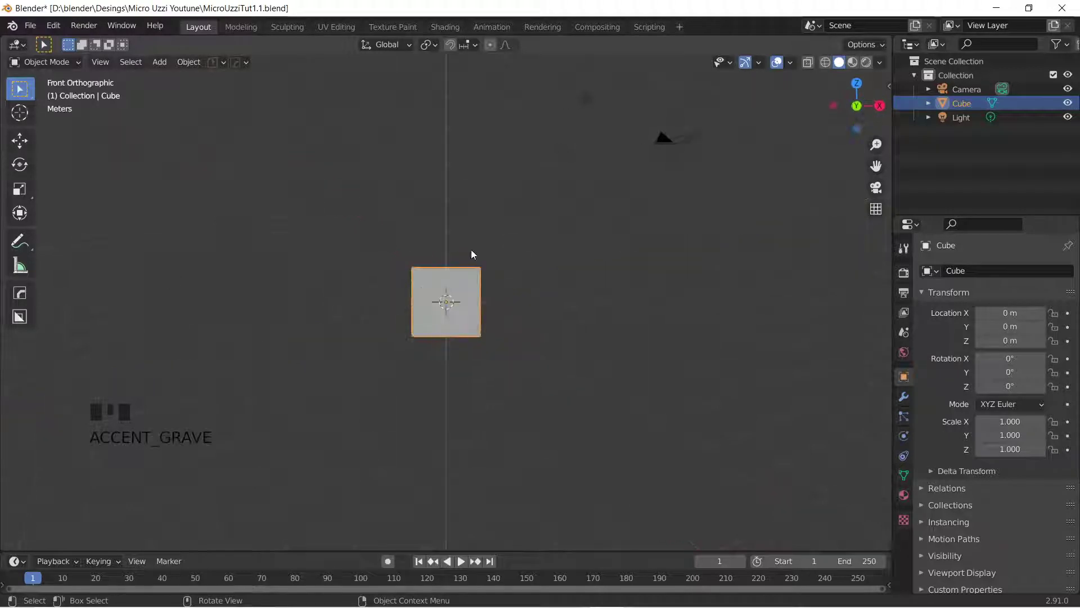
Step: Add the large side-view Uzi photo from D:\Design Ref Images\Micro Uzzi as a reference image
key(shift+a)
mouse_move(474, 250)
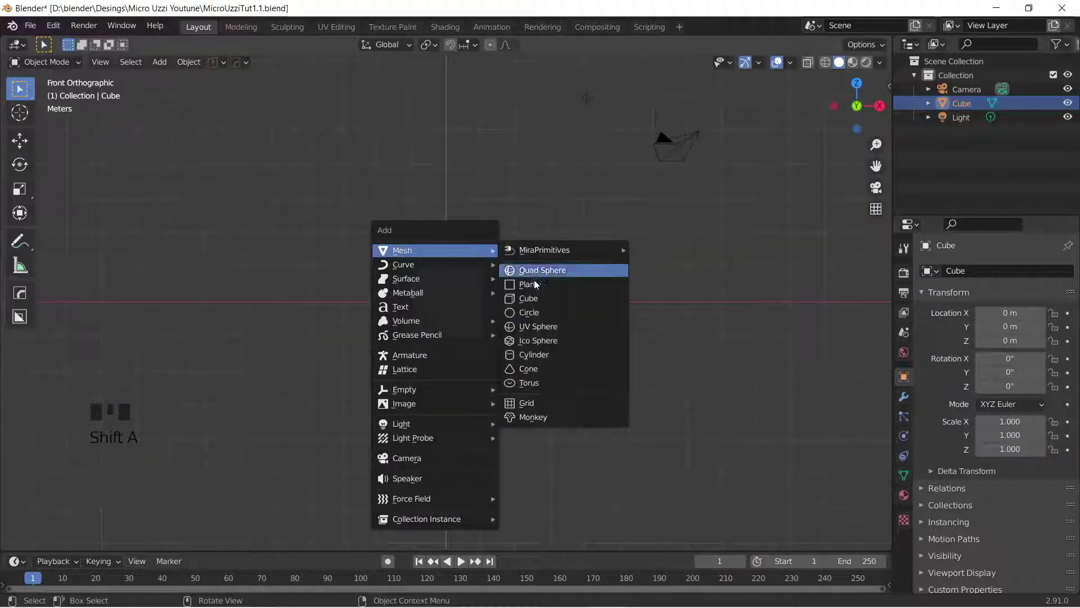
mouse_move(424, 389)
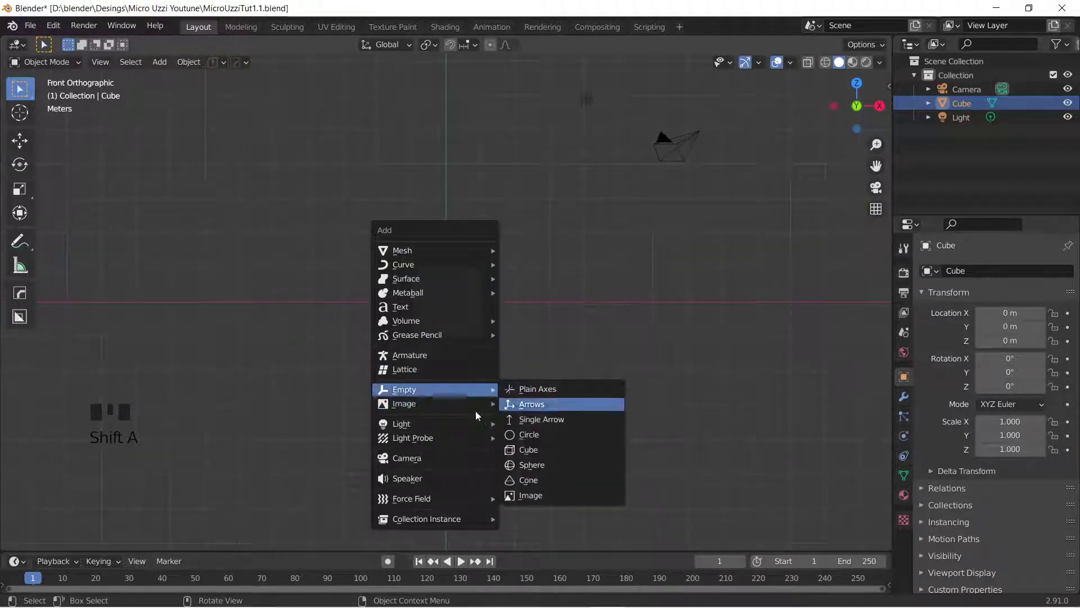
click(575, 404)
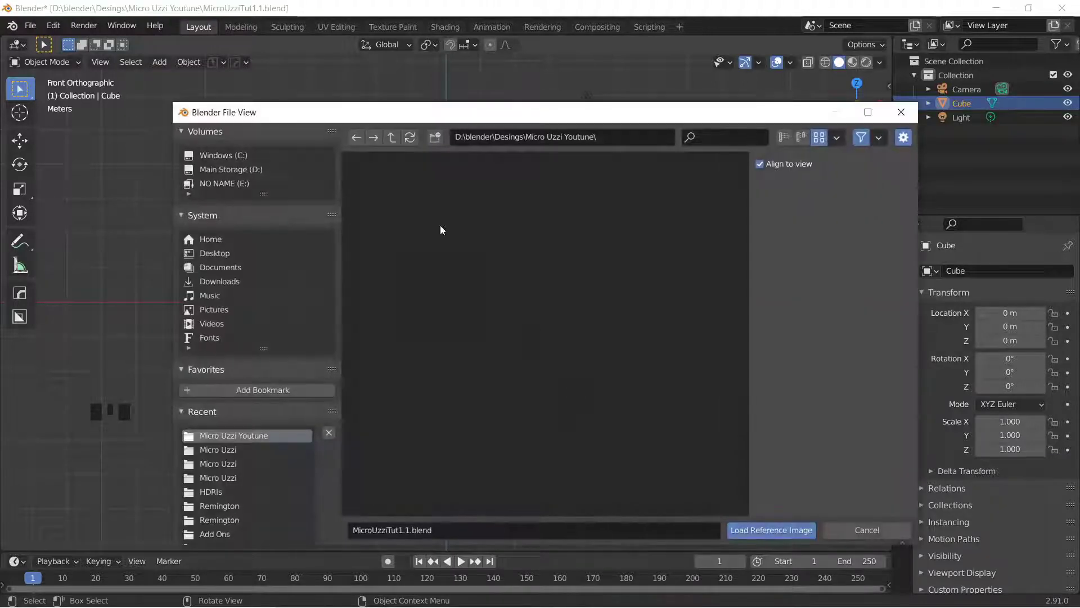
click(233, 169)
double_click(466, 224)
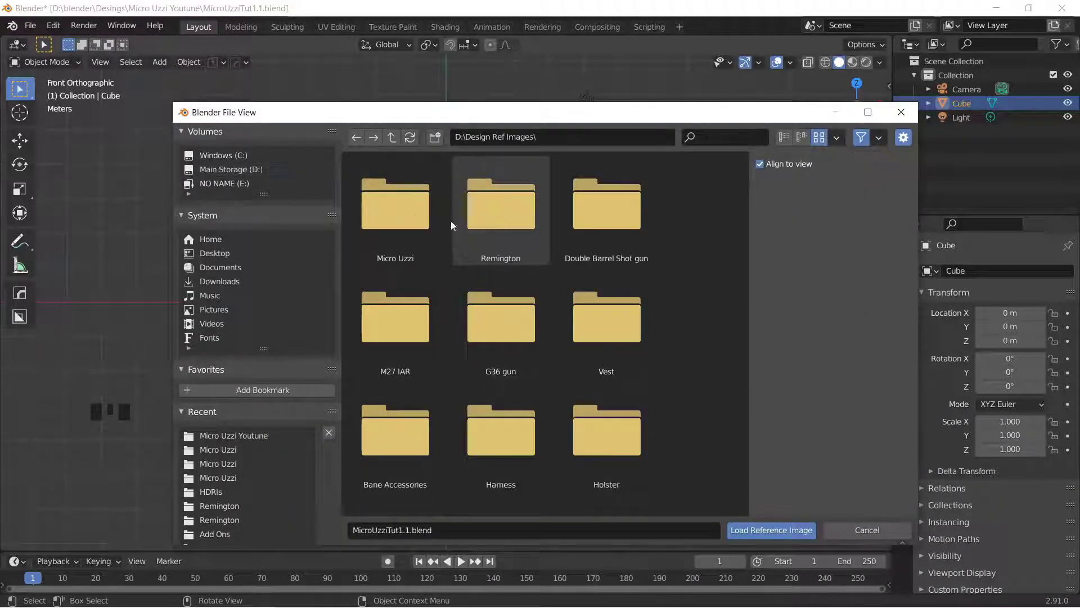
double_click(395, 205)
click(606, 206)
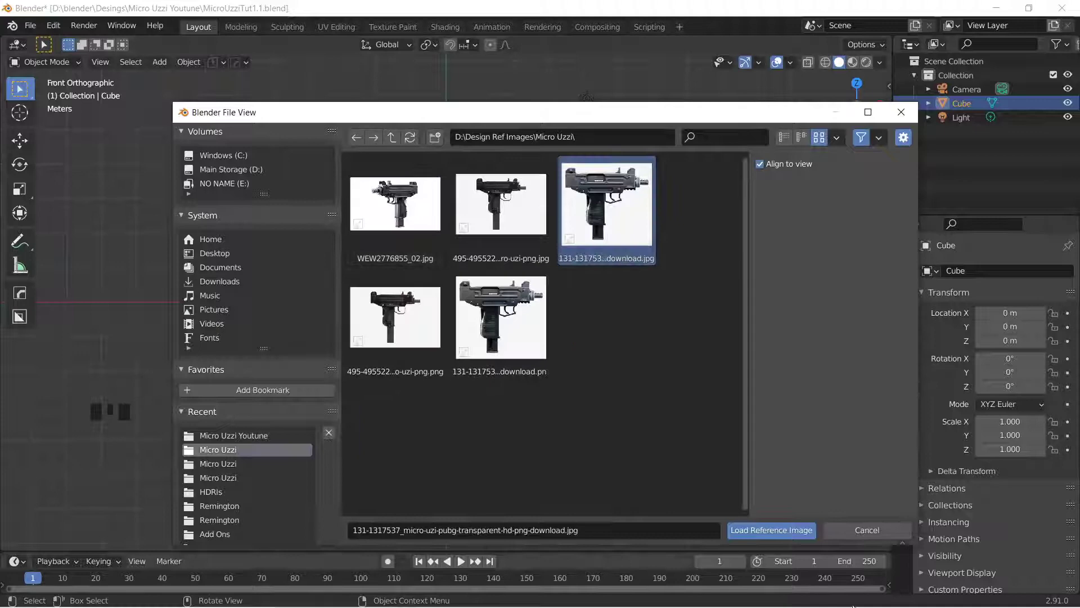
click(763, 531)
Step: Scale the reference image to 1.462 and move it so the grip sits behind the cube
key(s)
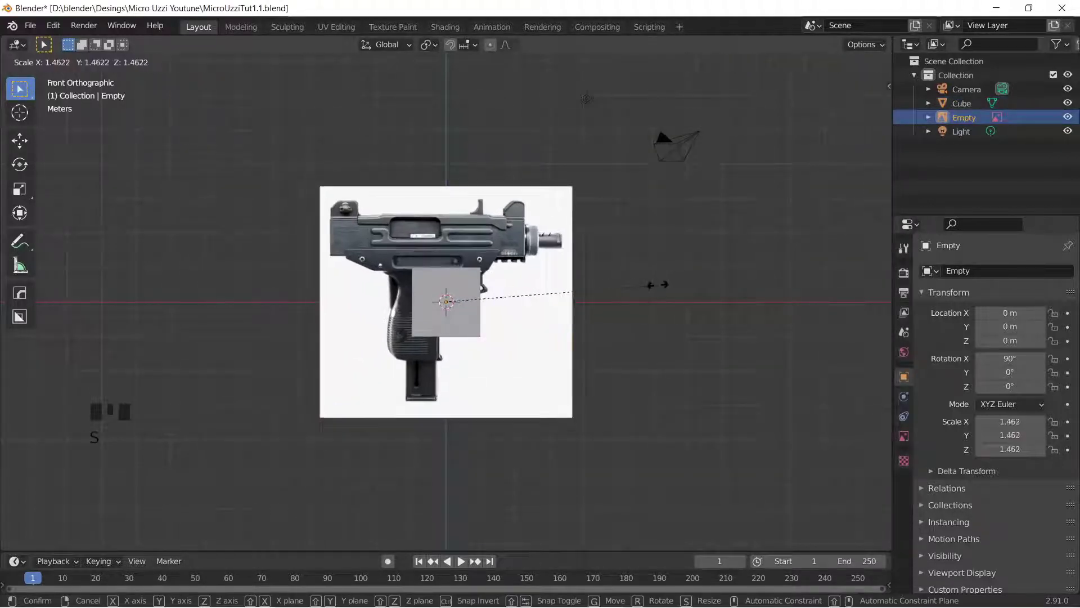
click(657, 284)
key(g)
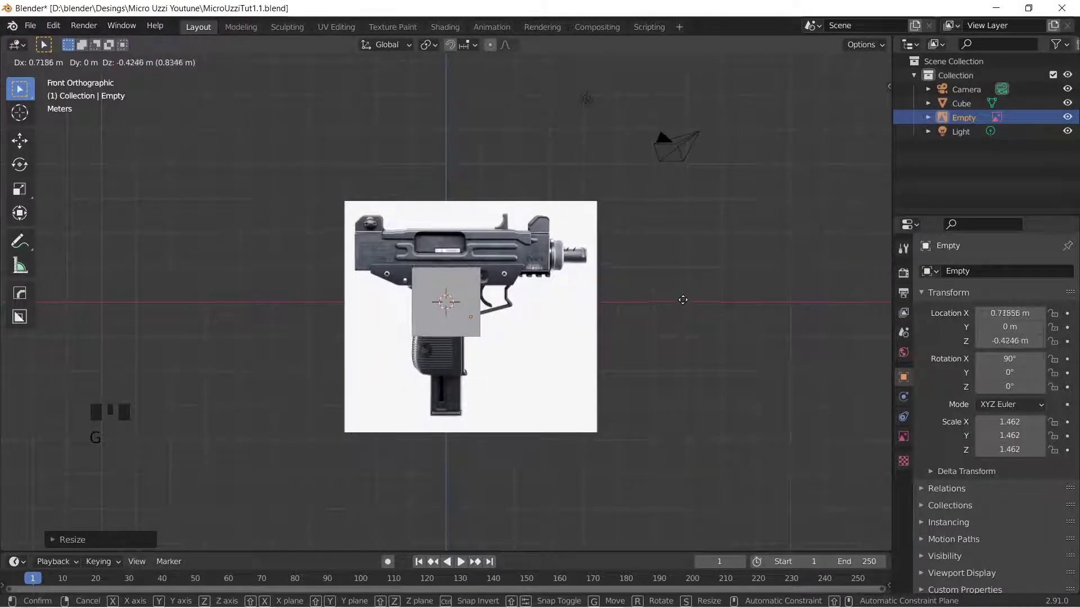
click(690, 300)
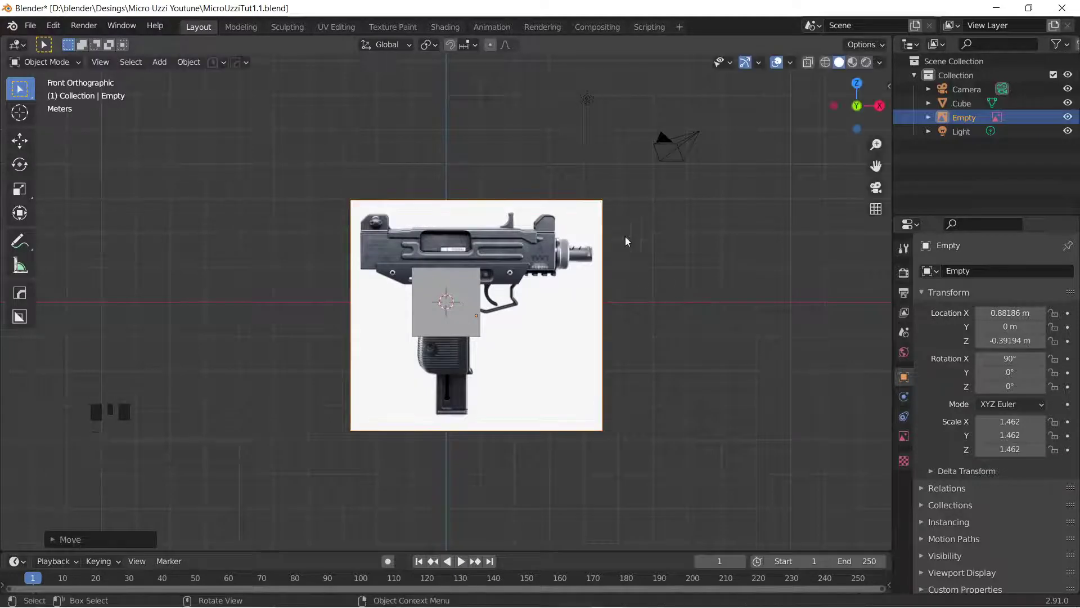
key(shift+a)
Step: Add WEW2776855_02.jpg as a second reference image placed up and to the right
mouse_move(639, 269)
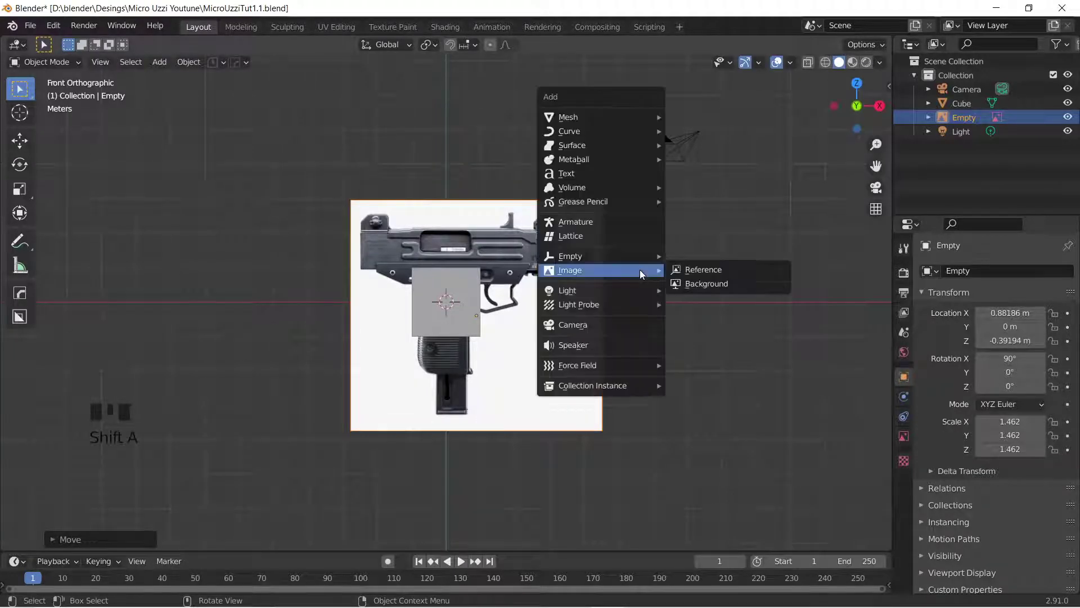
click(714, 271)
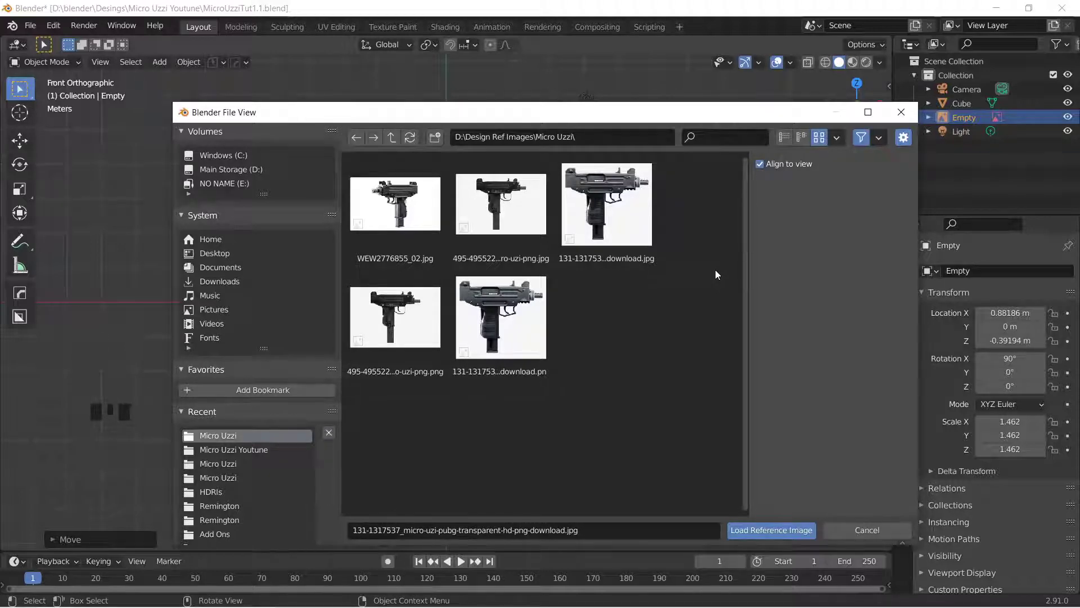
click(395, 204)
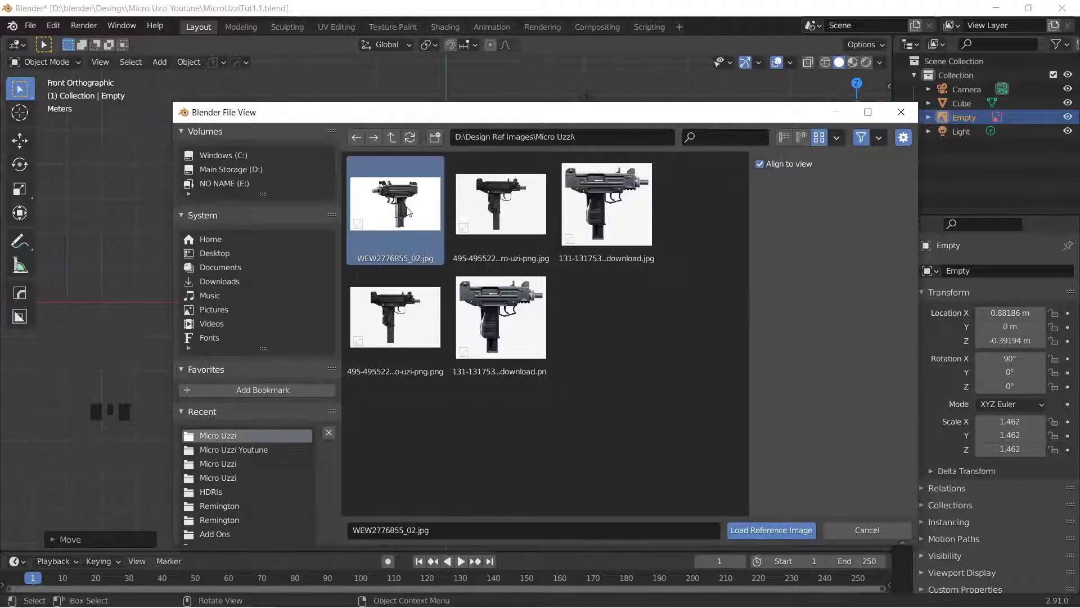
click(764, 528)
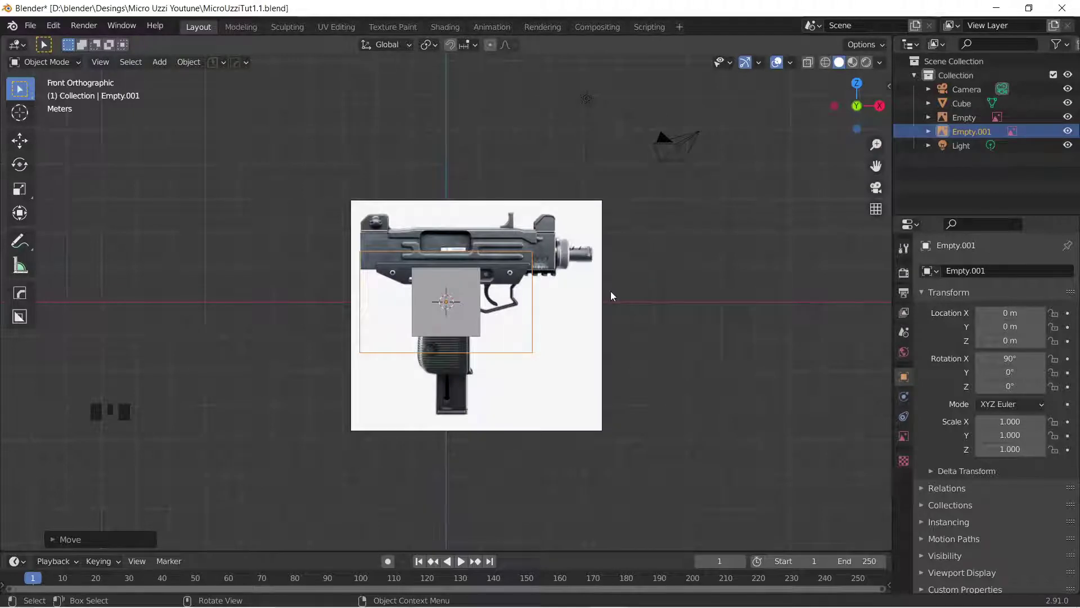
key(g)
click(782, 189)
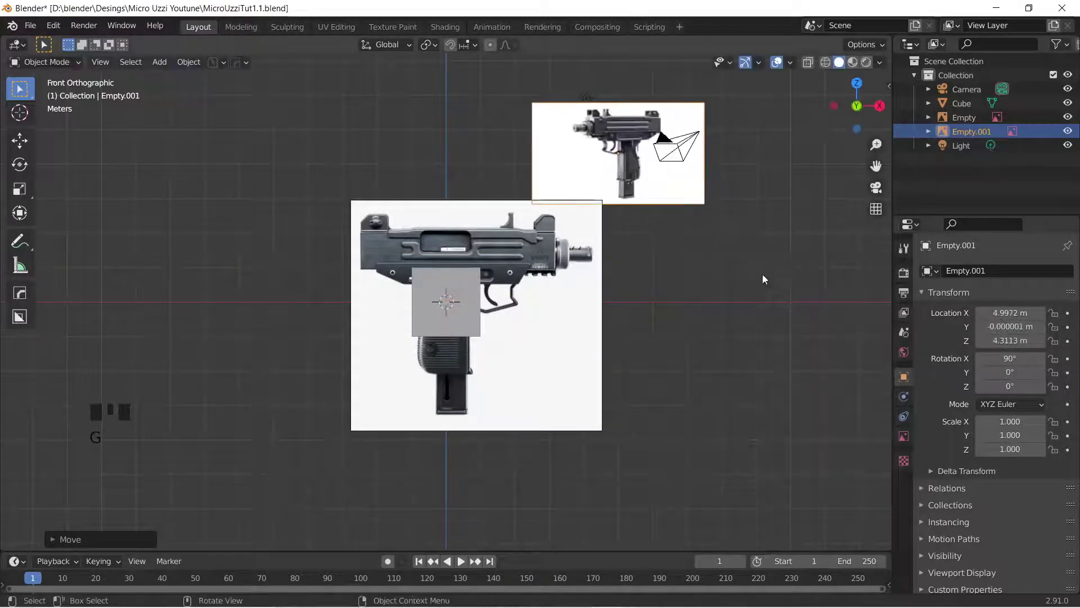
middle_drag(756, 286, 703, 319)
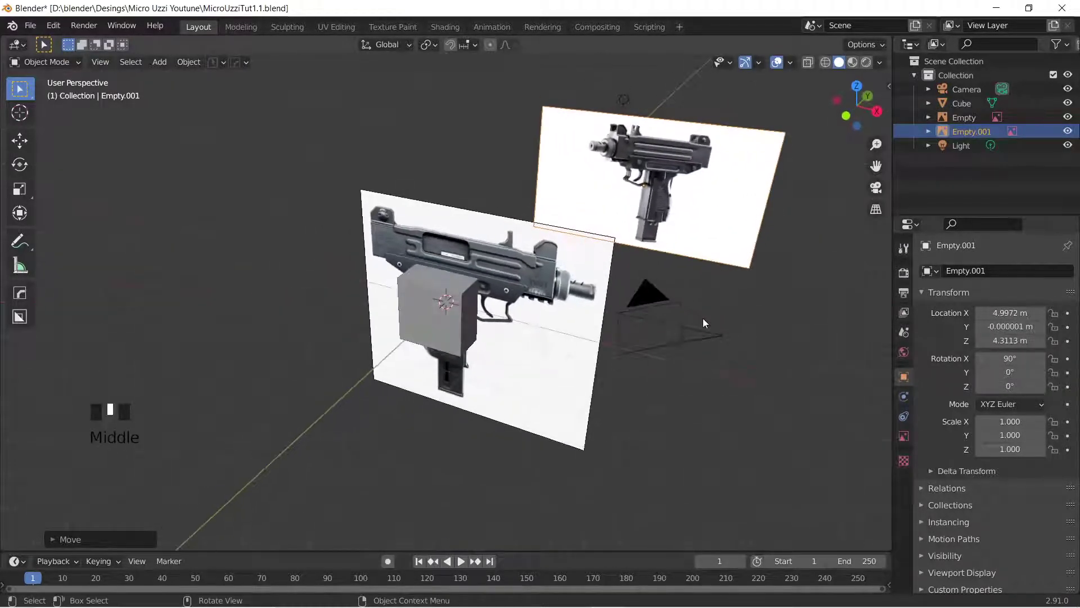
Step: Delete the Camera and the Light
click(625, 101)
shift+click(664, 311)
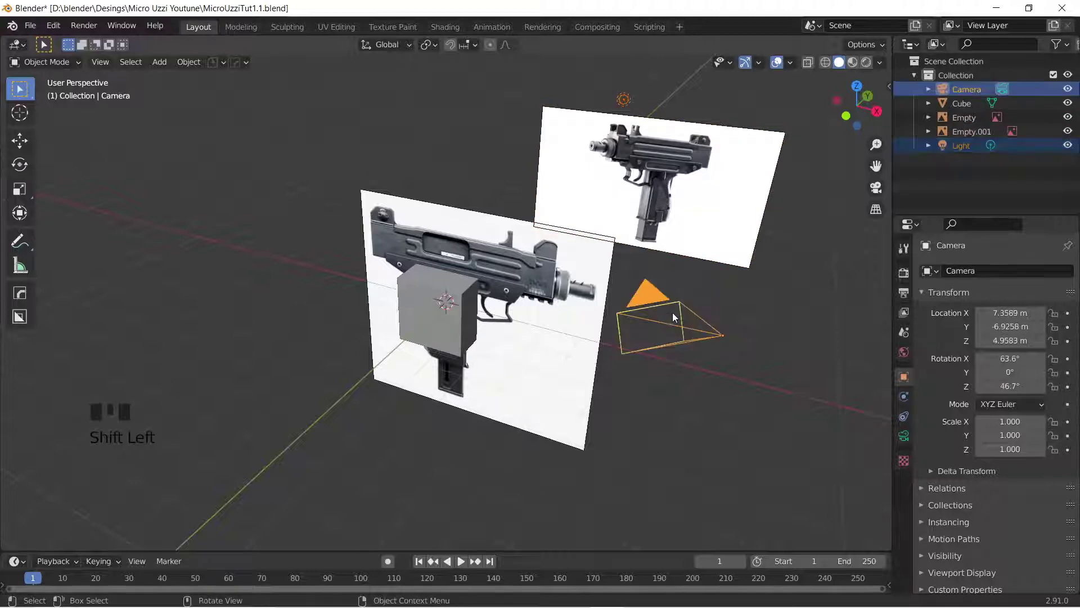
key(x)
click(639, 315)
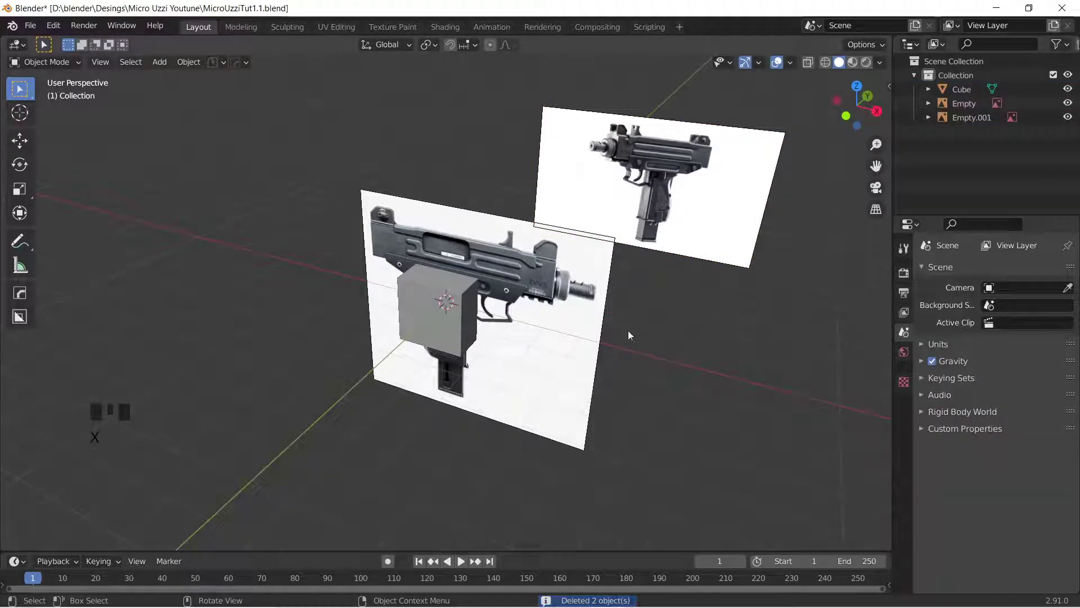
Step: Push both reference image planes further back along the Y axis
click(586, 343)
shift+click(655, 191)
key(g)
key(y)
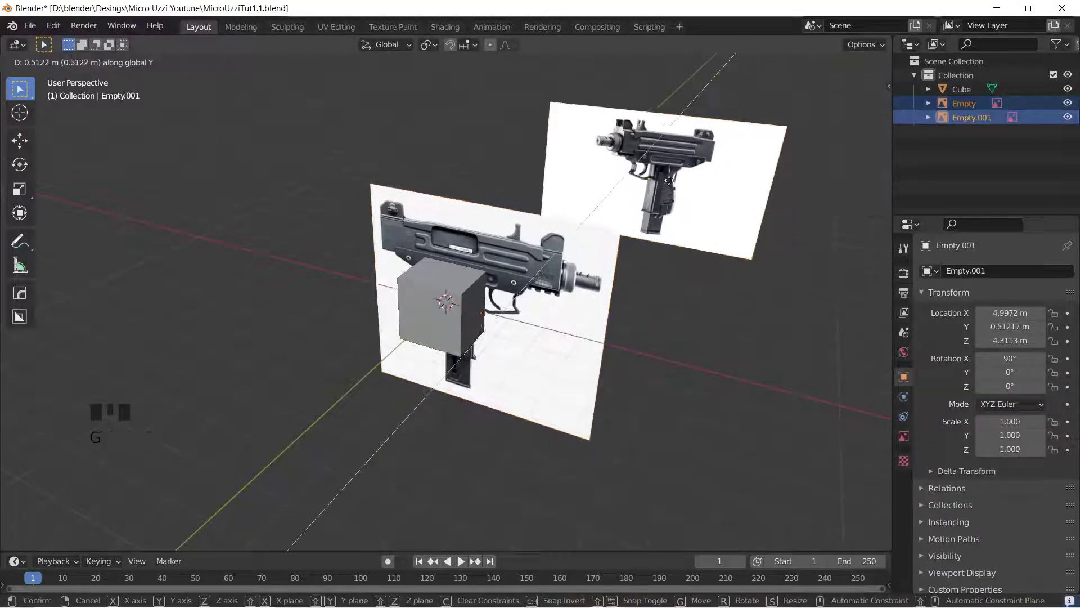
click(607, 374)
Step: Return to the front orthographic view
key(grave)
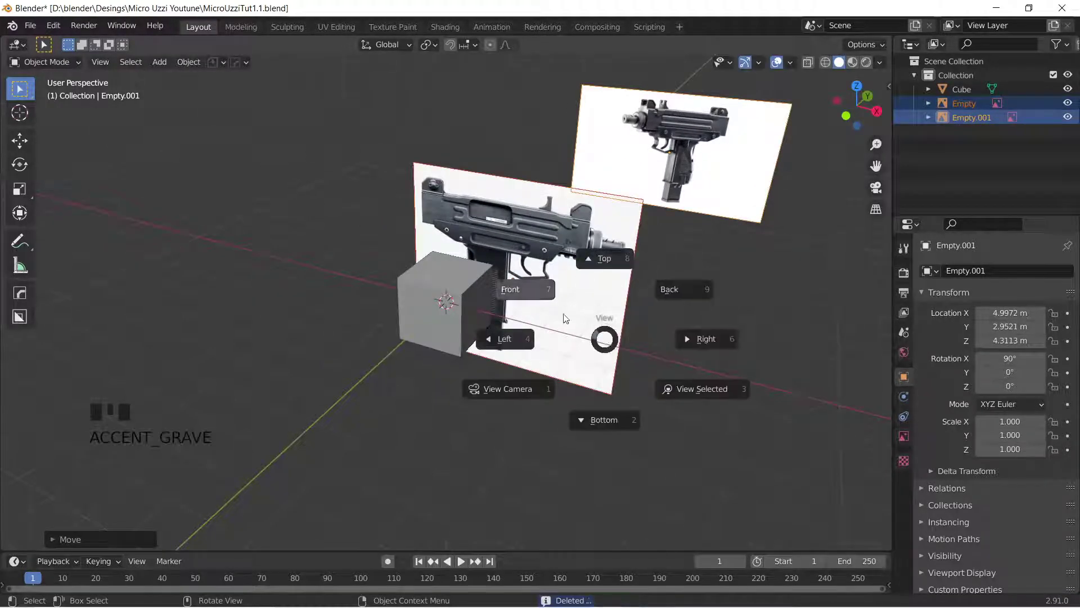
click(512, 303)
key(shift)
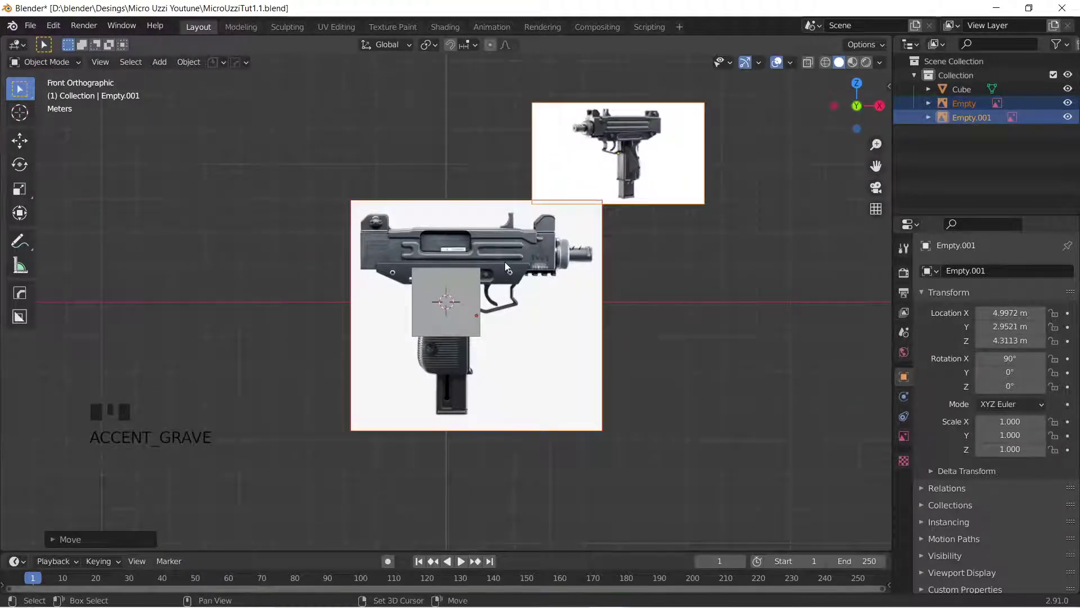
Step: In wireframe, flatten the cube along Z into a thin slab
key(shift+z)
scroll(488, 272, up, 4)
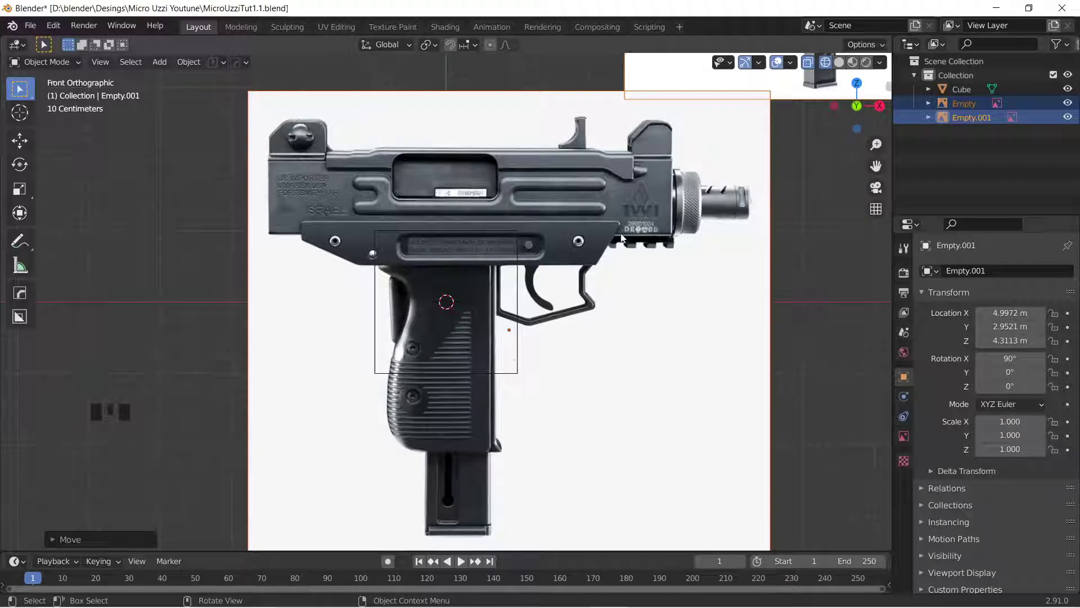
click(517, 347)
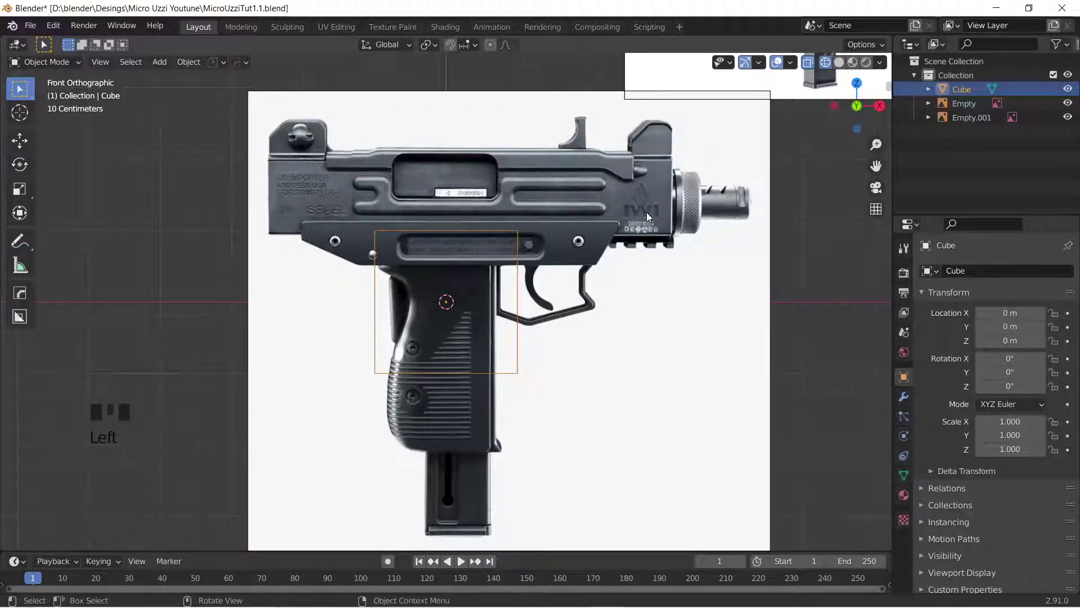
key(s)
key(z)
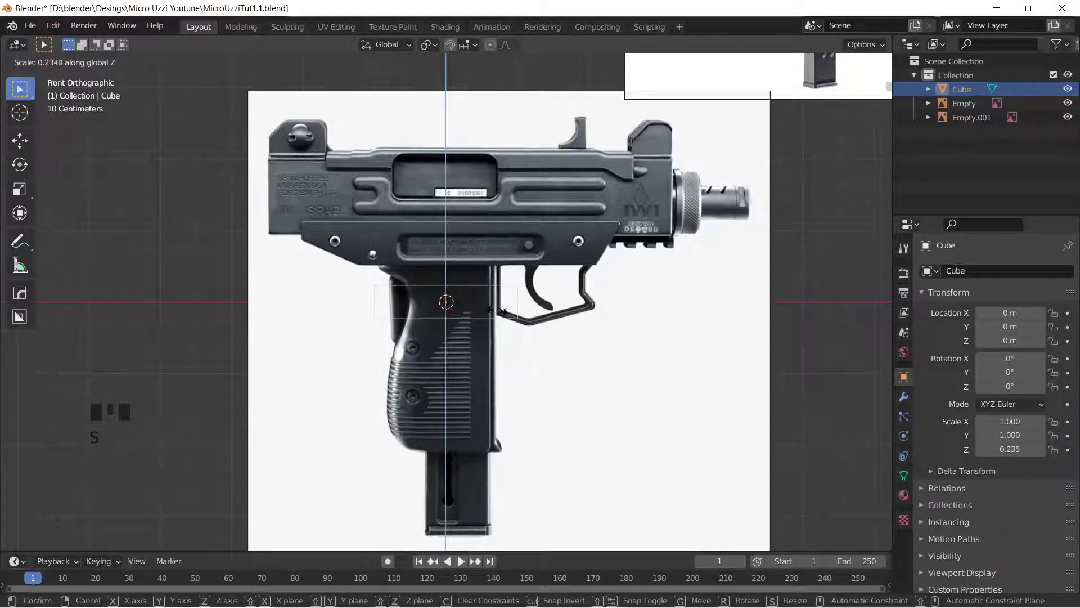
click(466, 313)
Step: Raise the slab along Z to sit under the receiver
key(g)
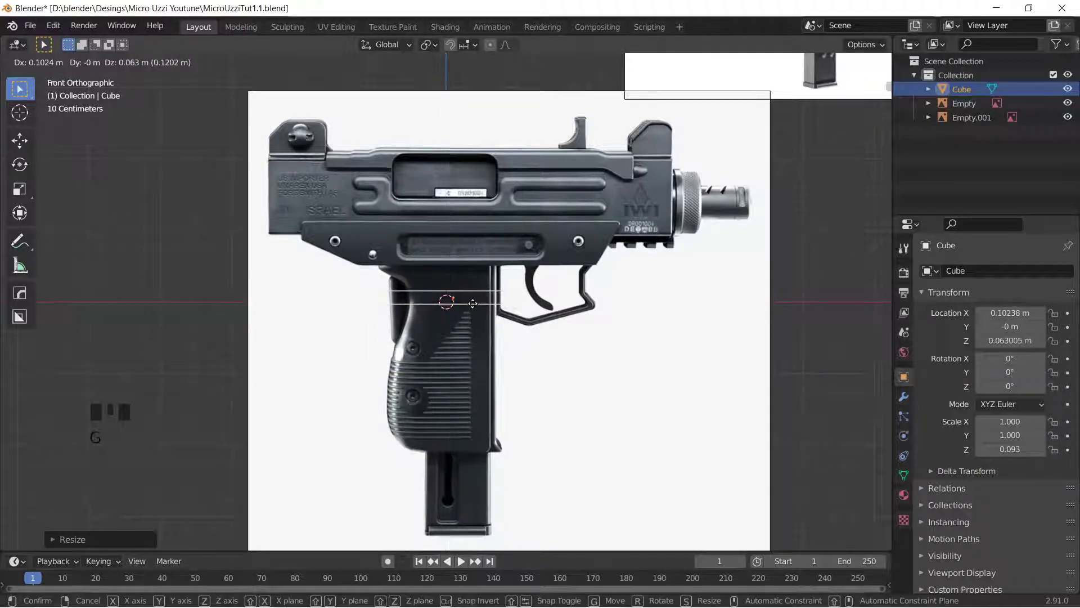
key(g)
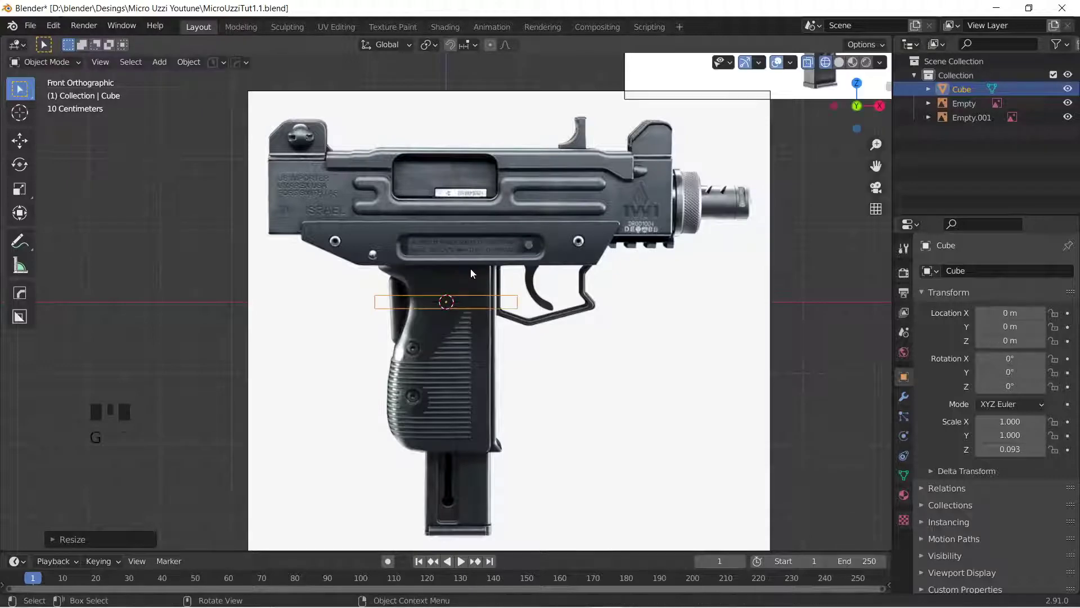
key(z)
click(469, 239)
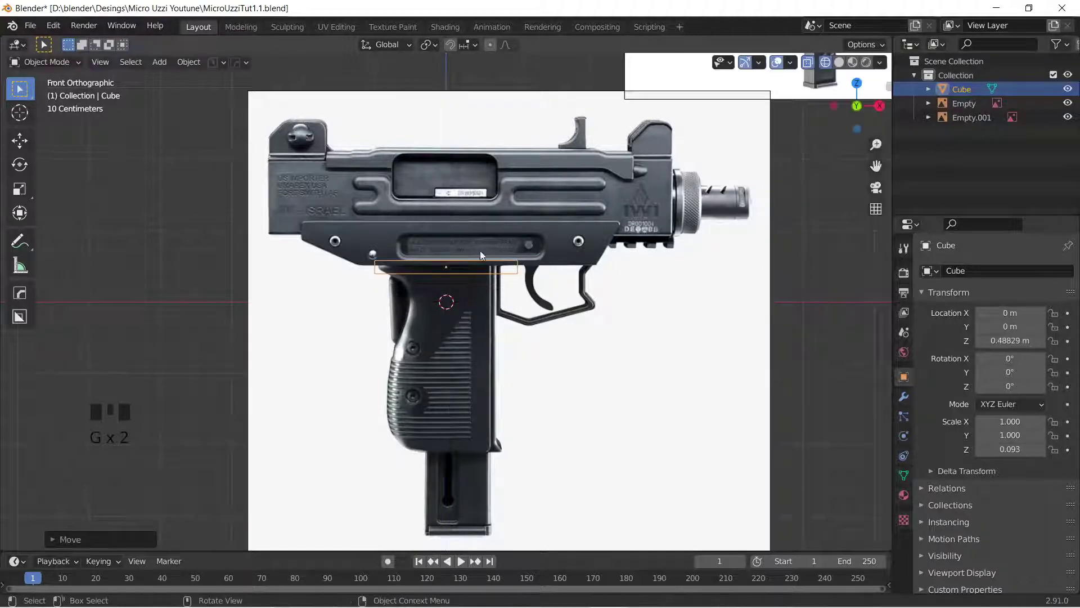
Step: Narrow and slide the slab along X over the grip top, reaching scale 0.839 × 1 × 0.093
scroll(485, 254, up, 3)
key(s)
key(x)
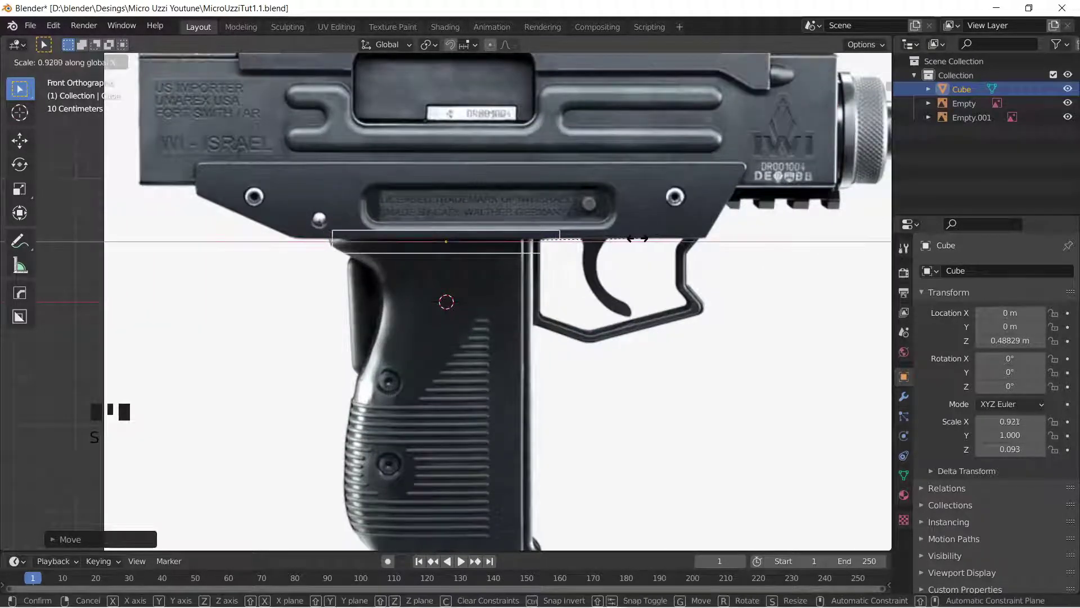
click(626, 242)
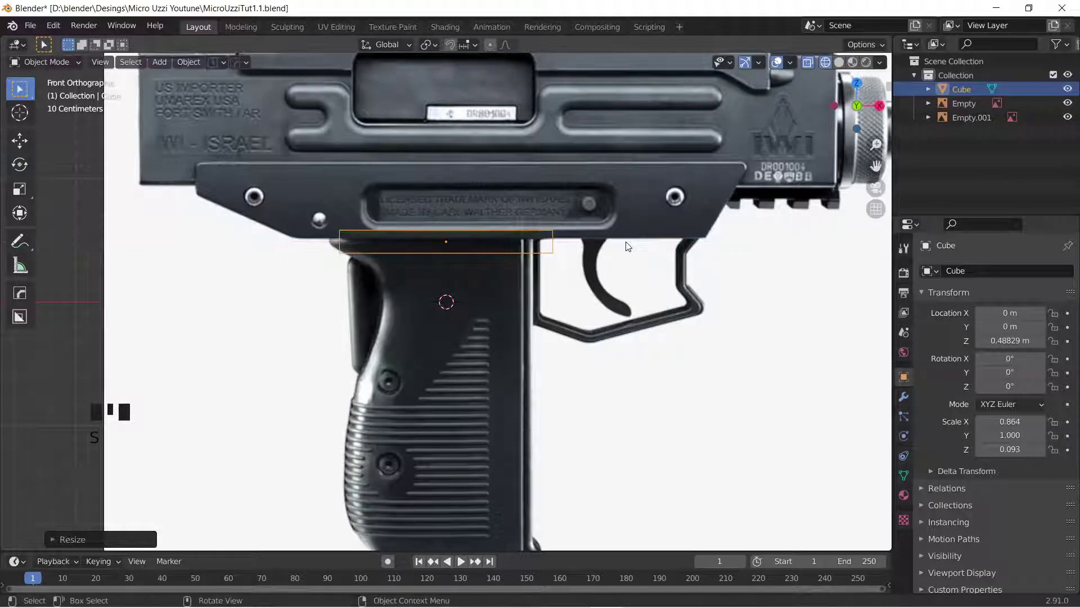
key(g)
key(x)
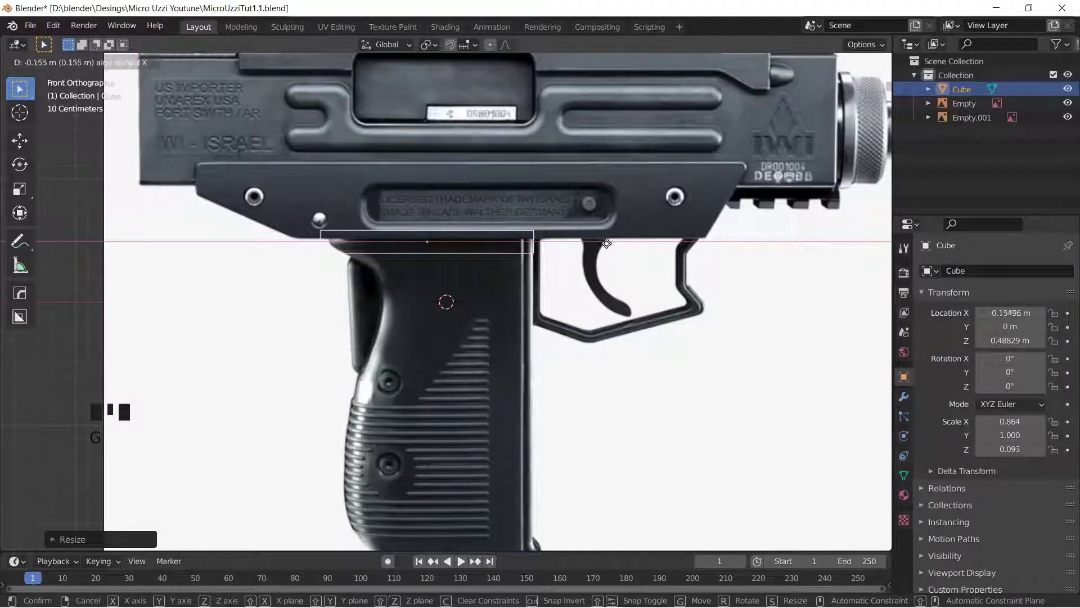
click(639, 247)
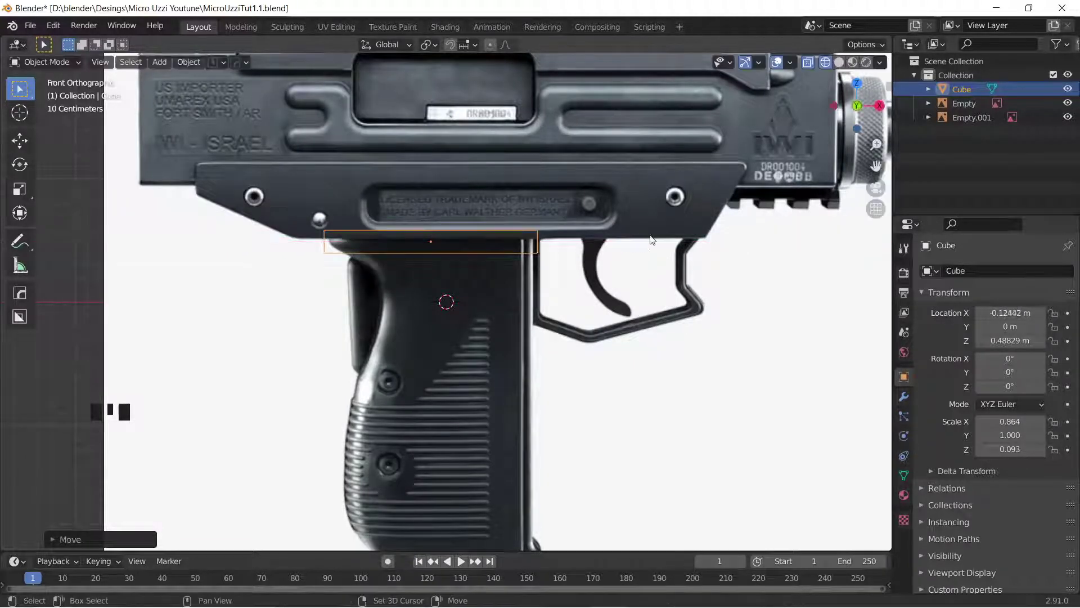
key(s)
key(x)
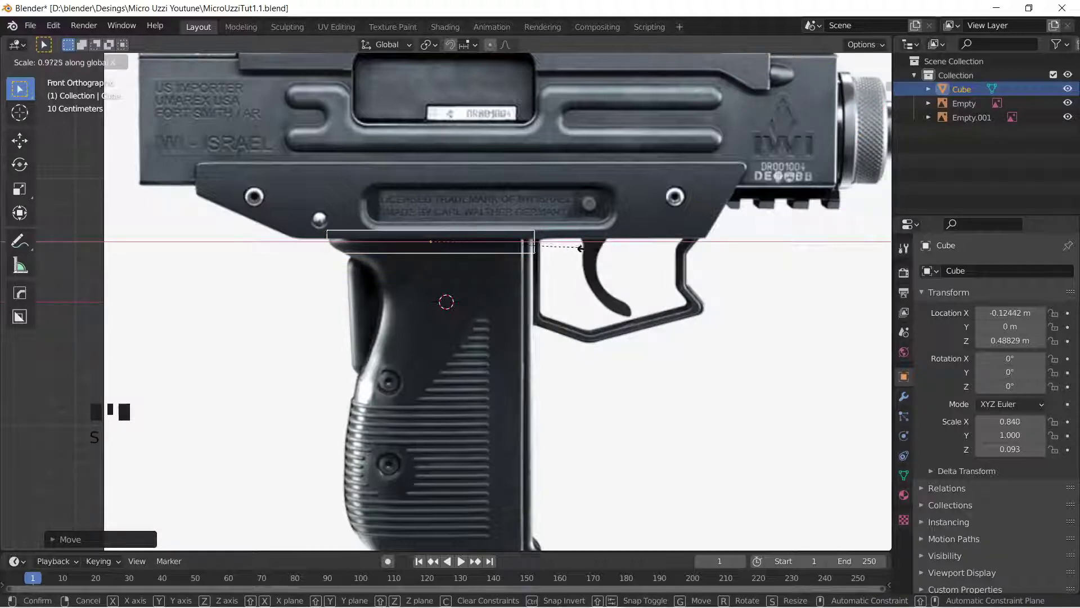
click(579, 248)
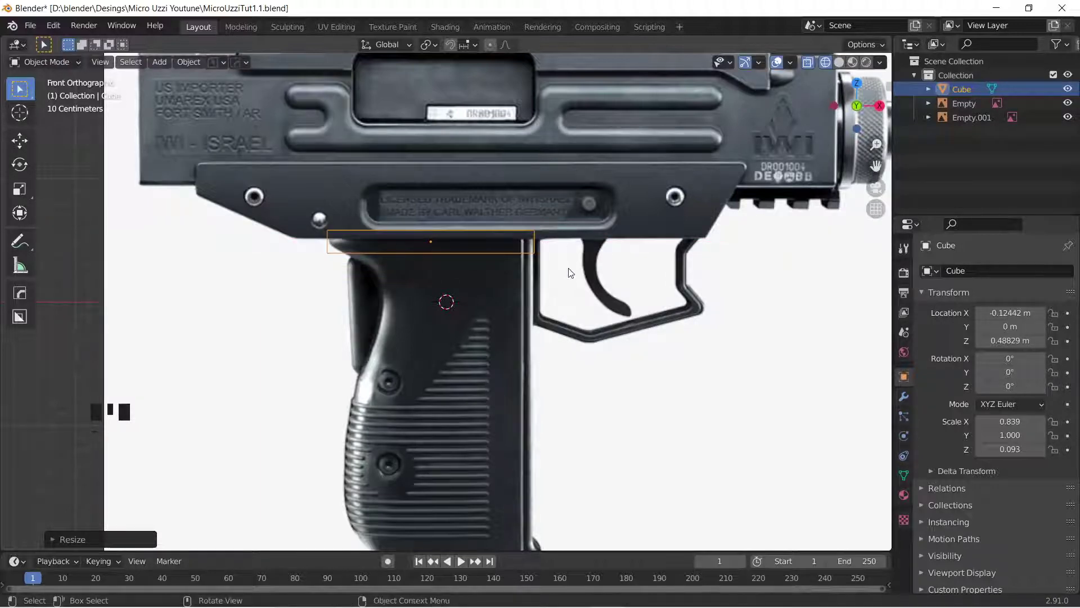
key(shift+a)
Step: Add a new cube, shrink it, and place it at the front of the receiver
mouse_move(552, 116)
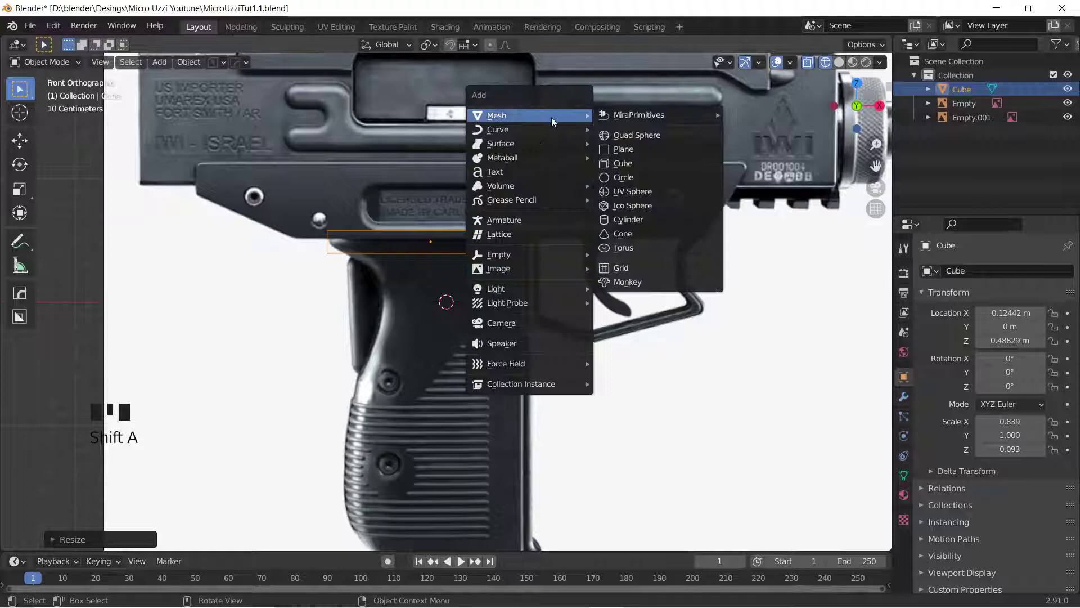
click(629, 168)
scroll(621, 312, down, 2)
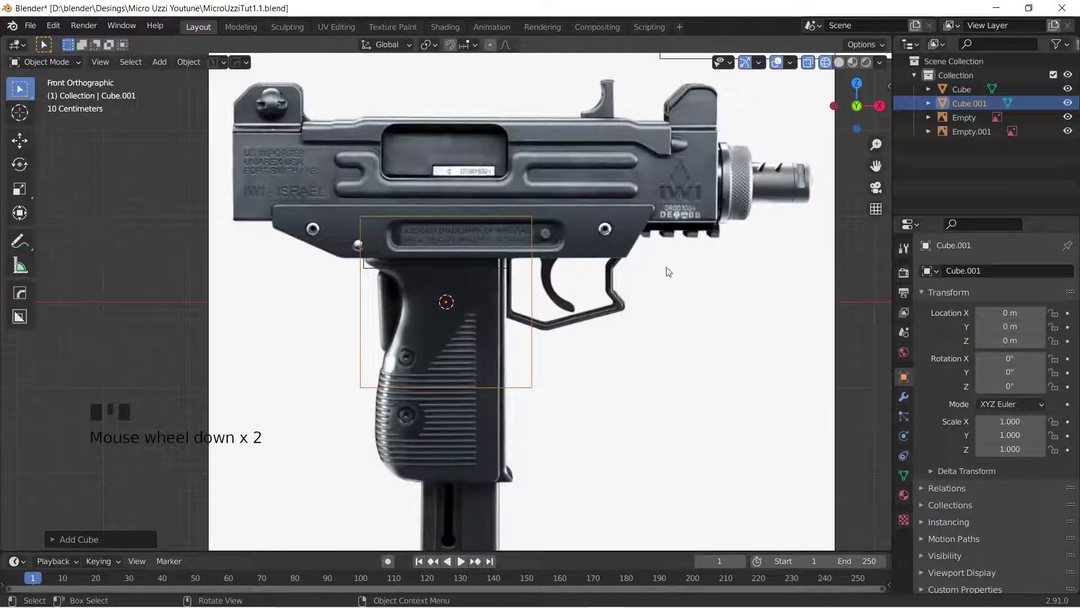
key(g)
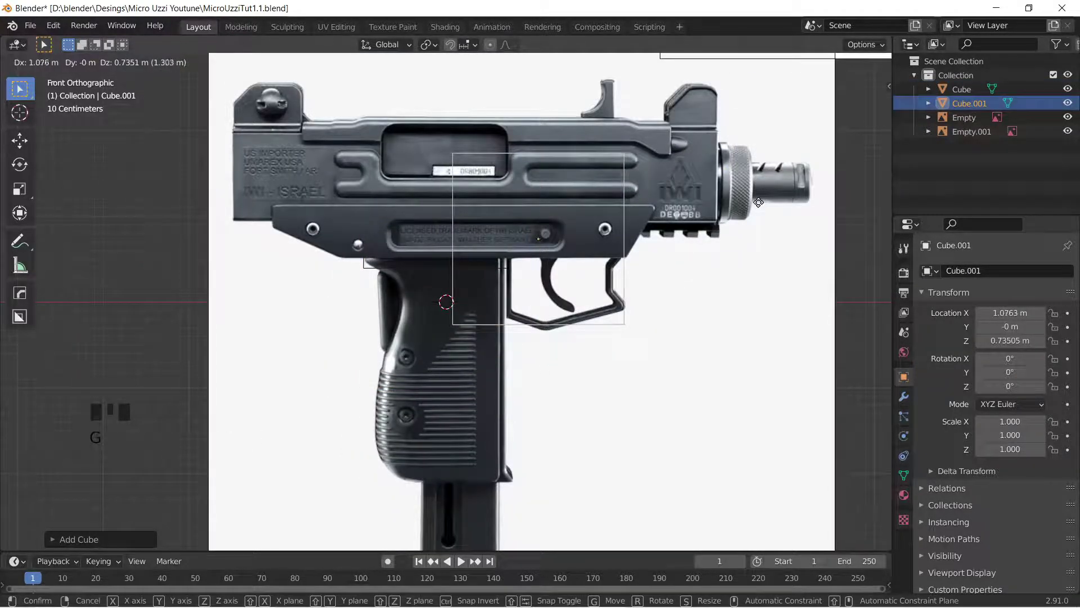
click(758, 202)
key(s)
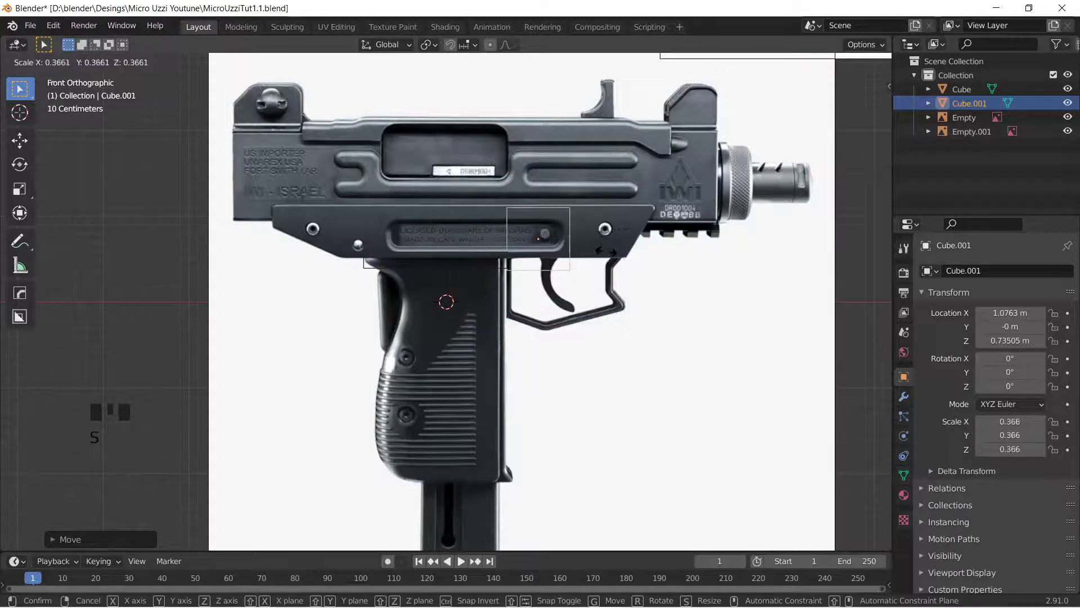
click(606, 252)
key(g)
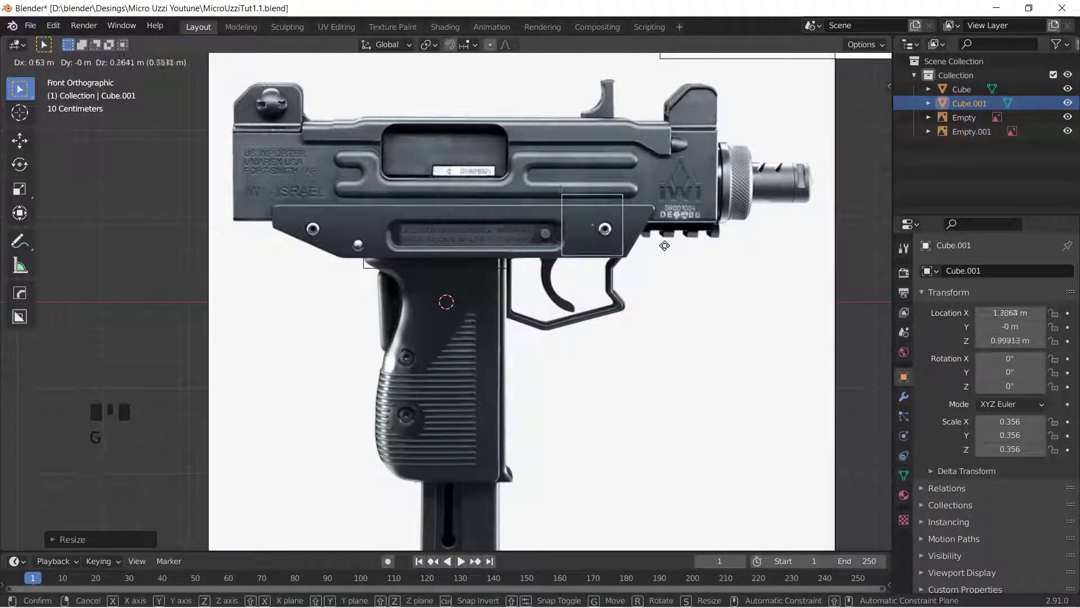
click(675, 247)
Step: Shrink the cube slightly, then stretch it along X into a long block slid left
shift+middle_drag(676, 246, 693, 279)
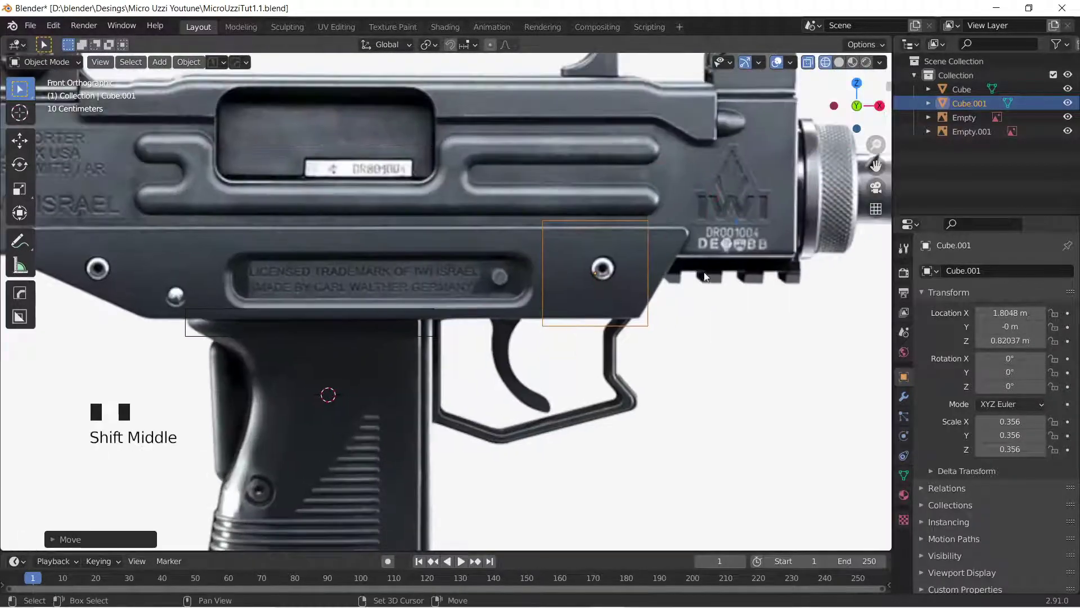
scroll(693, 279, down, 2)
scroll(693, 279, up, 1)
key(s)
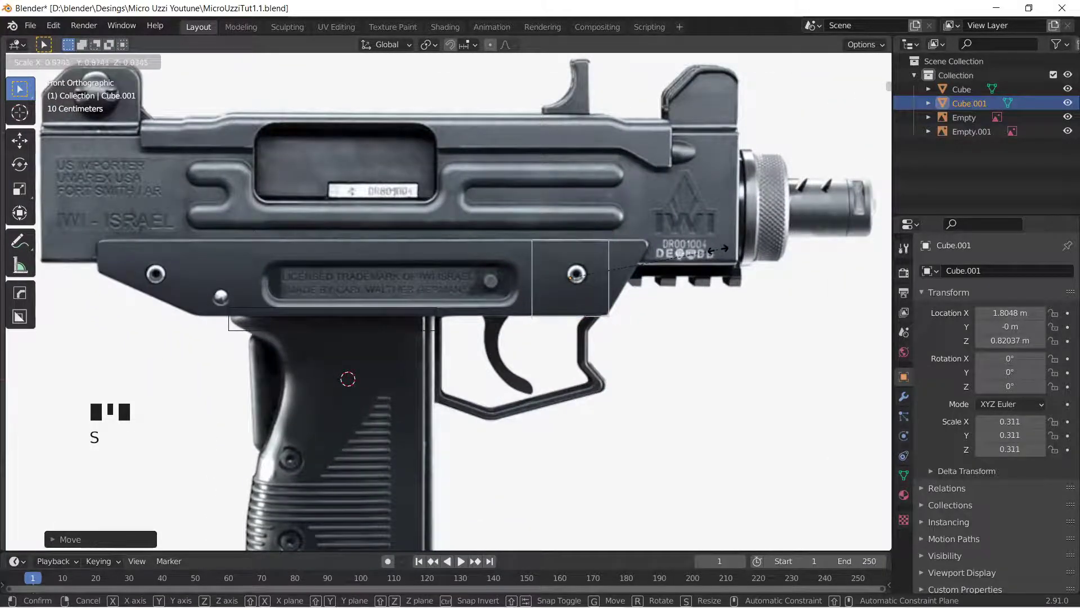
click(719, 252)
scroll(657, 298, down, 1)
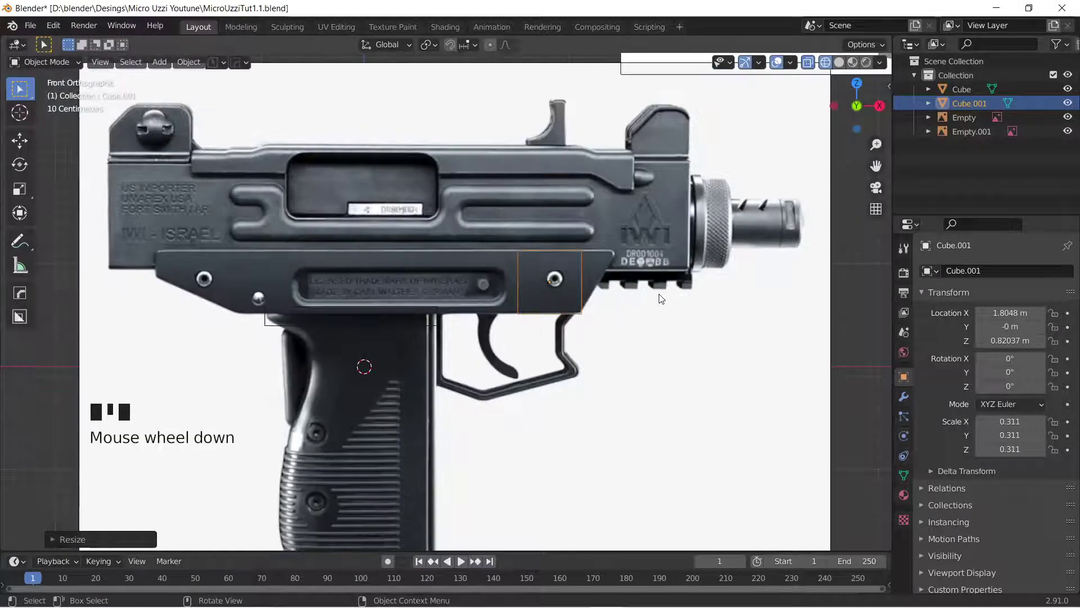
key(s)
key(x)
click(882, 321)
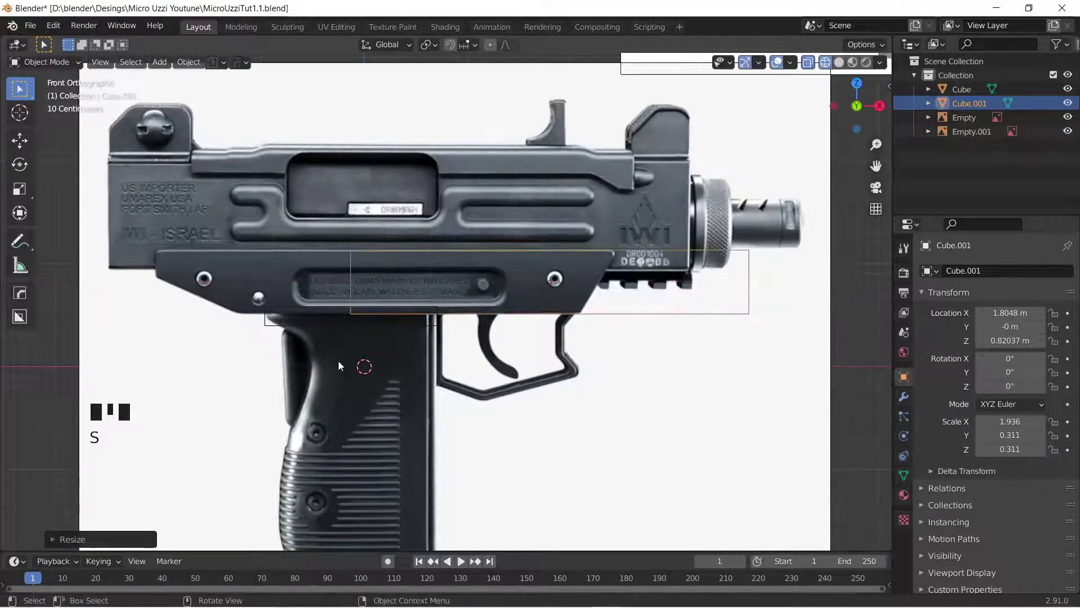
key(g)
key(x)
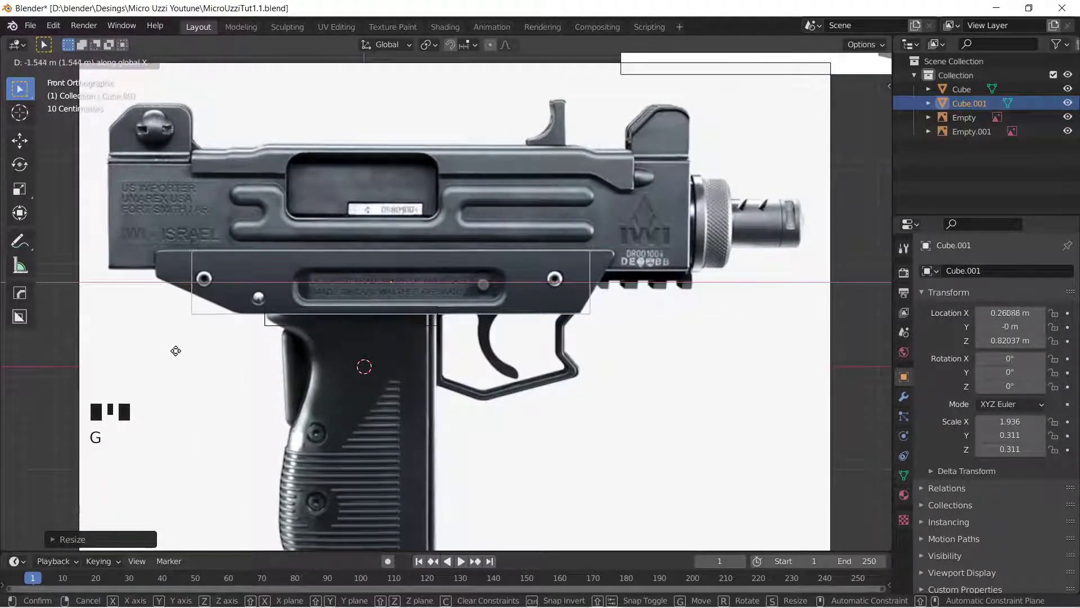
click(155, 355)
Step: Lengthen the block to 2.248 × 0.311 × 0.311 over the lower receiver, then duplicate it in place
key(s)
key(x)
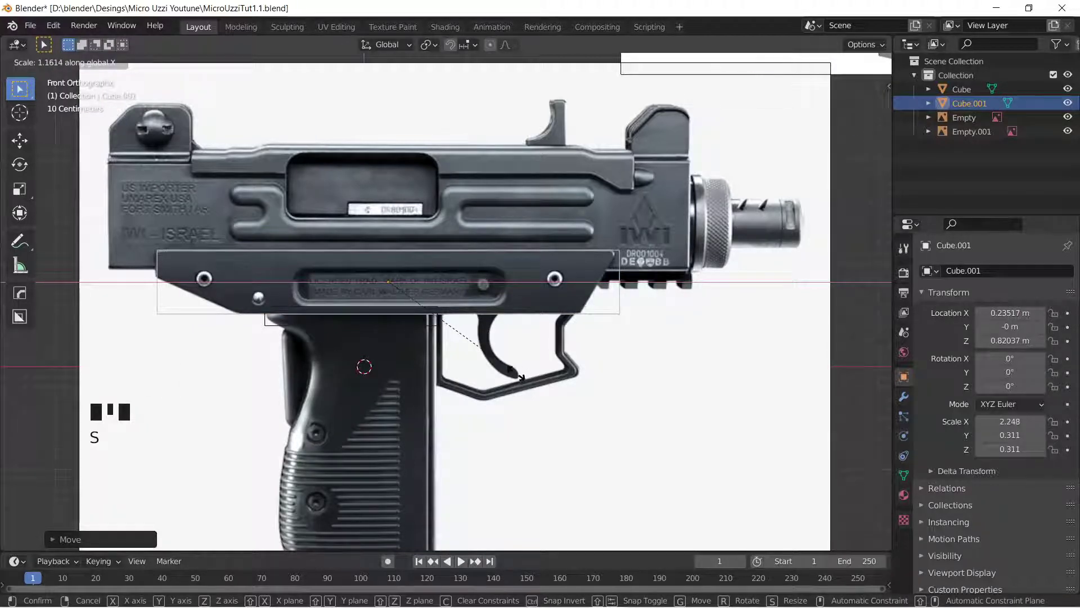
click(519, 378)
key(g)
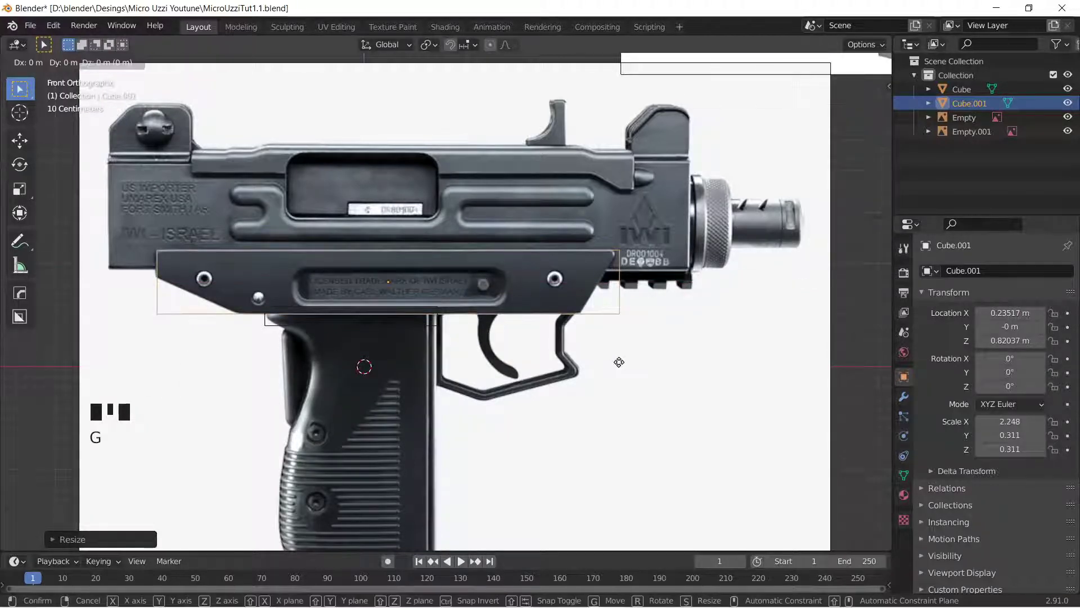
key(x)
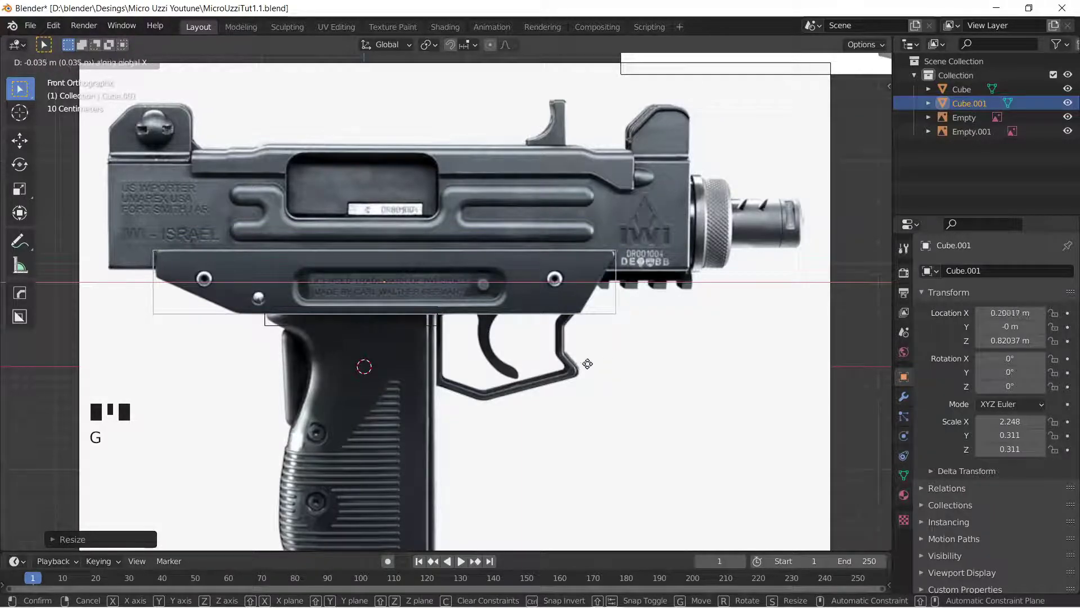
click(596, 364)
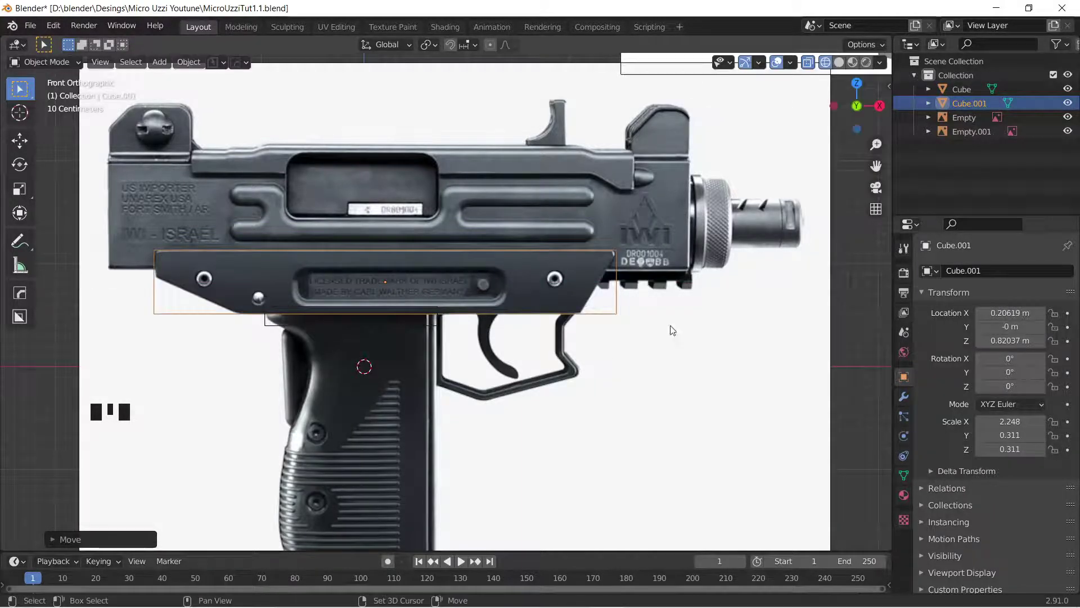
key(shift+d)
right_click(635, 283)
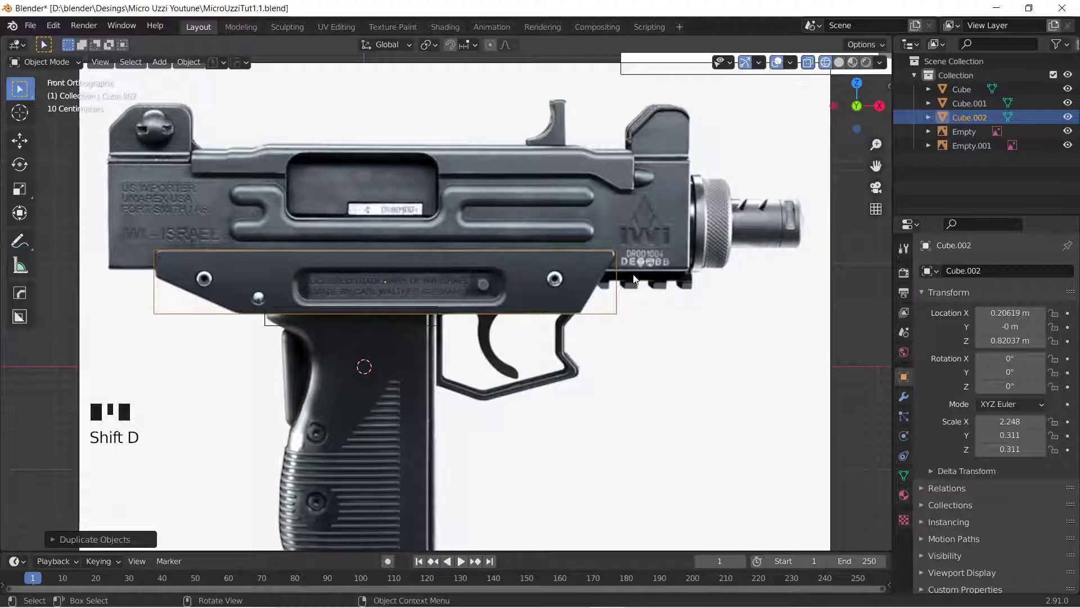
Step: Reposition Cube.002 and scale it taller along Z as the receiver box
key(g)
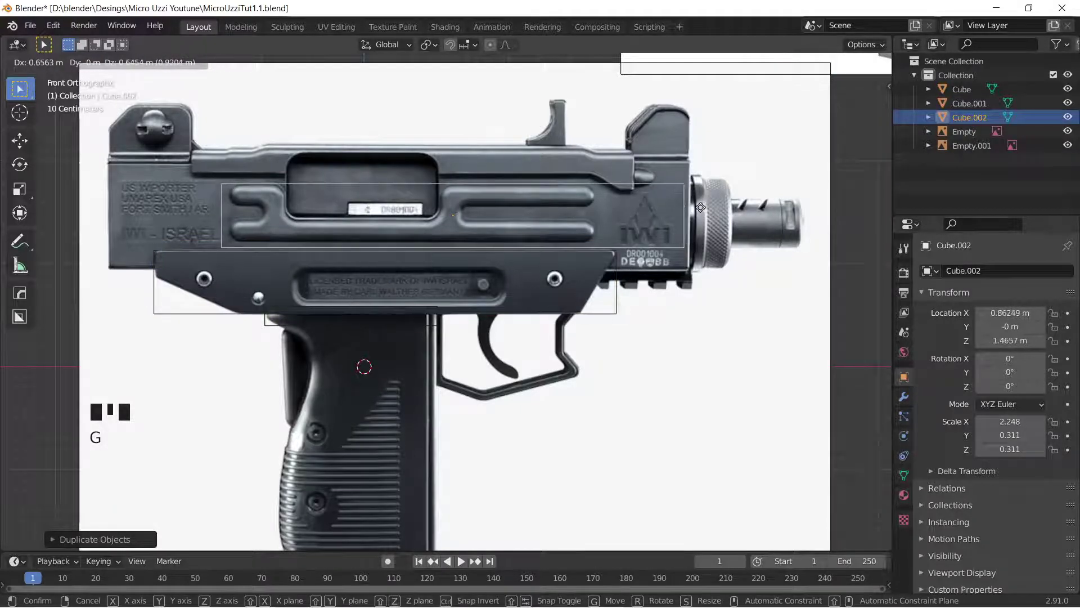
click(706, 208)
key(s)
key(z)
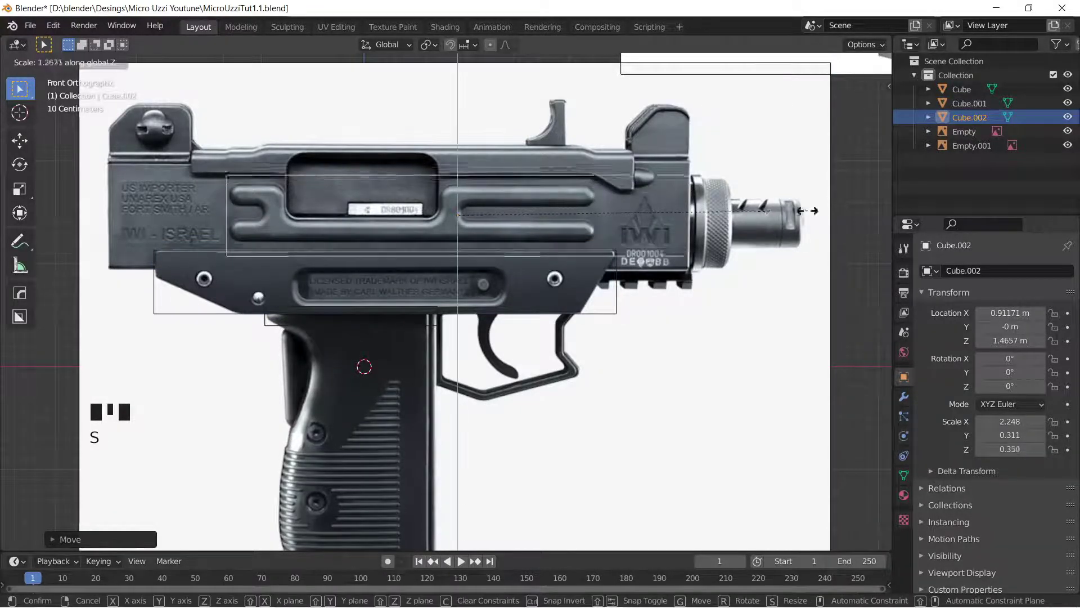
click(51, 211)
key(shift+d)
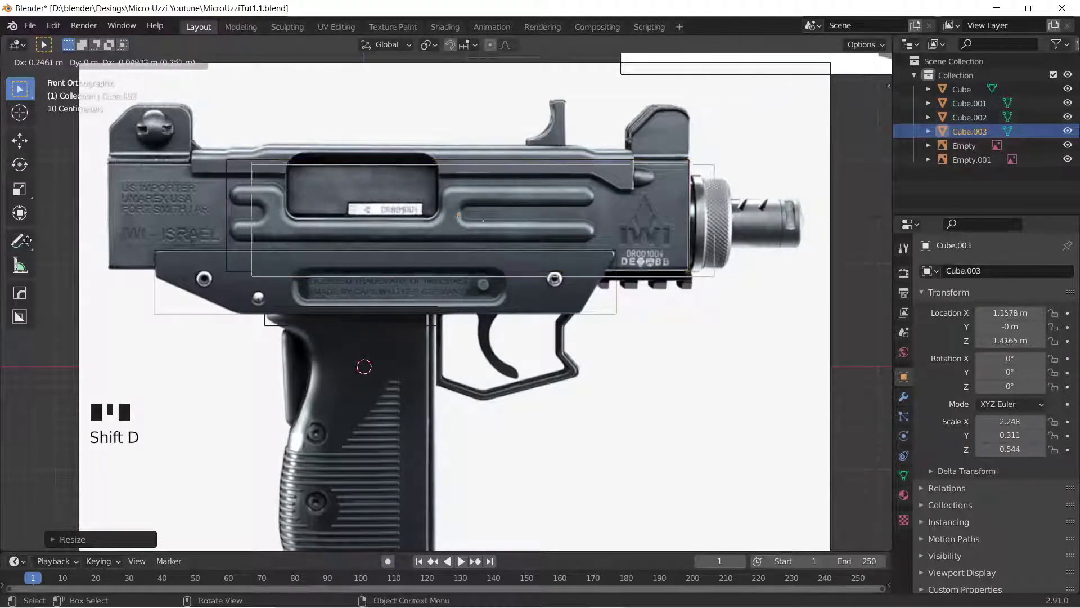
right_click(27, 214)
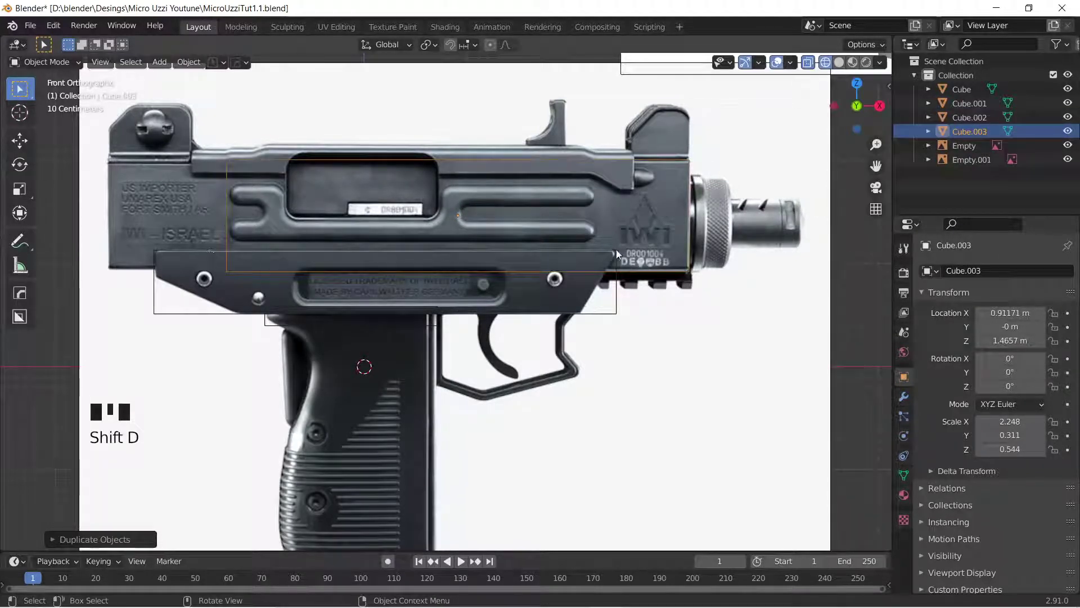
key(ctrl+z)
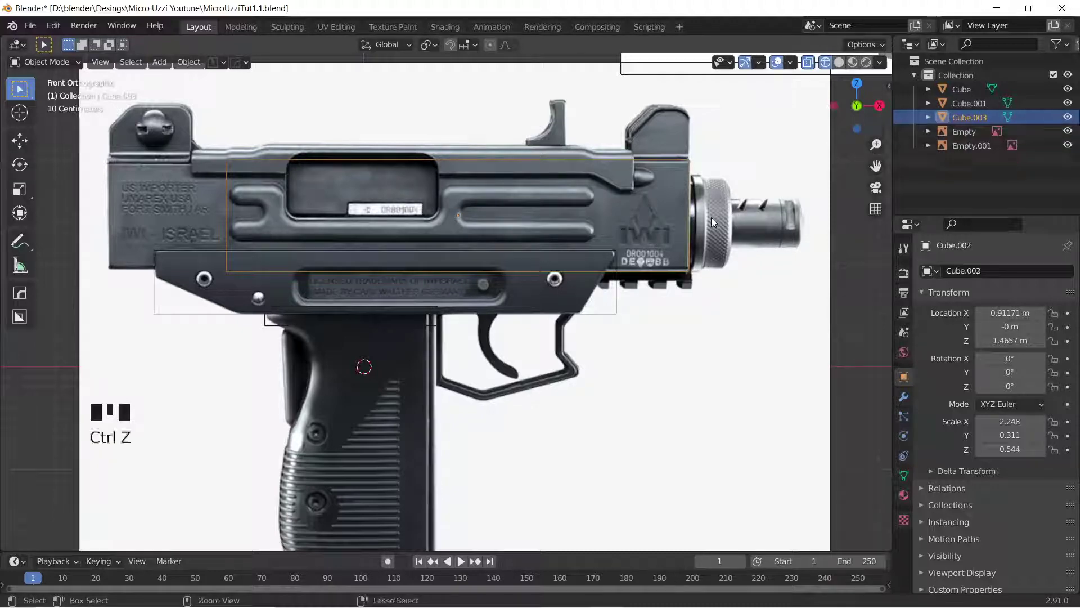
key(g)
right_click(740, 325)
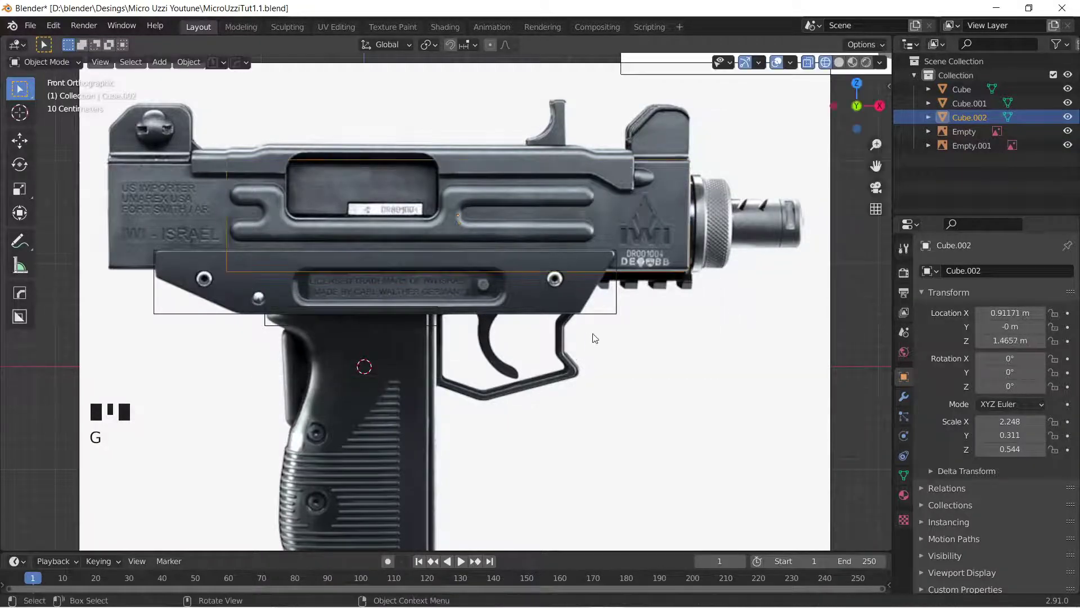
Step: Duplicate the lower frame box and raise the copy to the top of the receiver
click(606, 317)
click(606, 318)
key(shift+d)
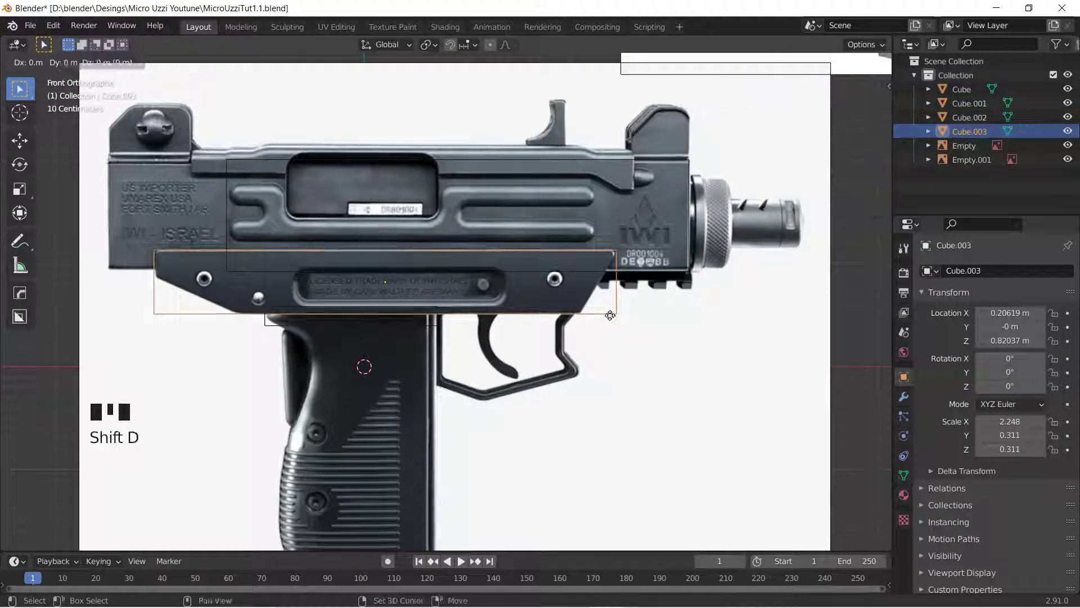
right_click(651, 328)
key(g)
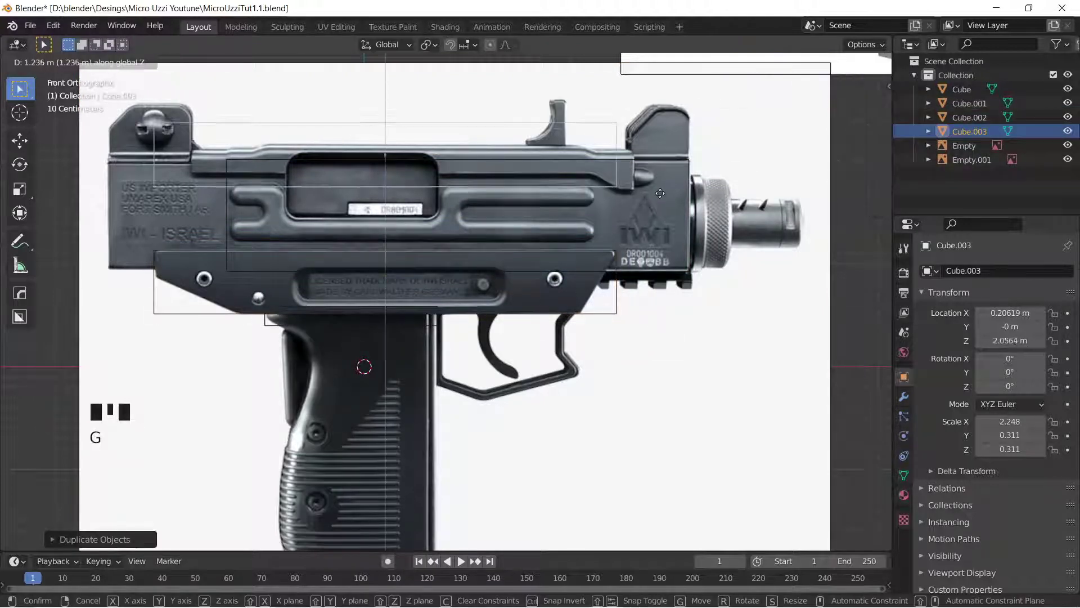
click(664, 193)
Step: Thin the top copy to Z scale 0.232, reposition it, and shorten it along X
key(g)
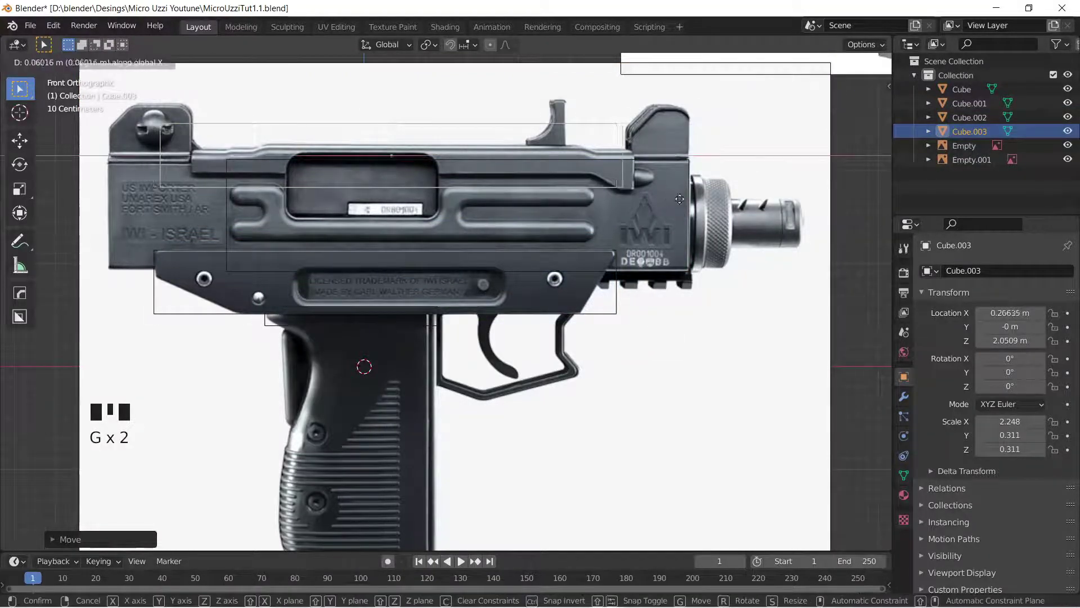
click(749, 209)
key(s)
key(z)
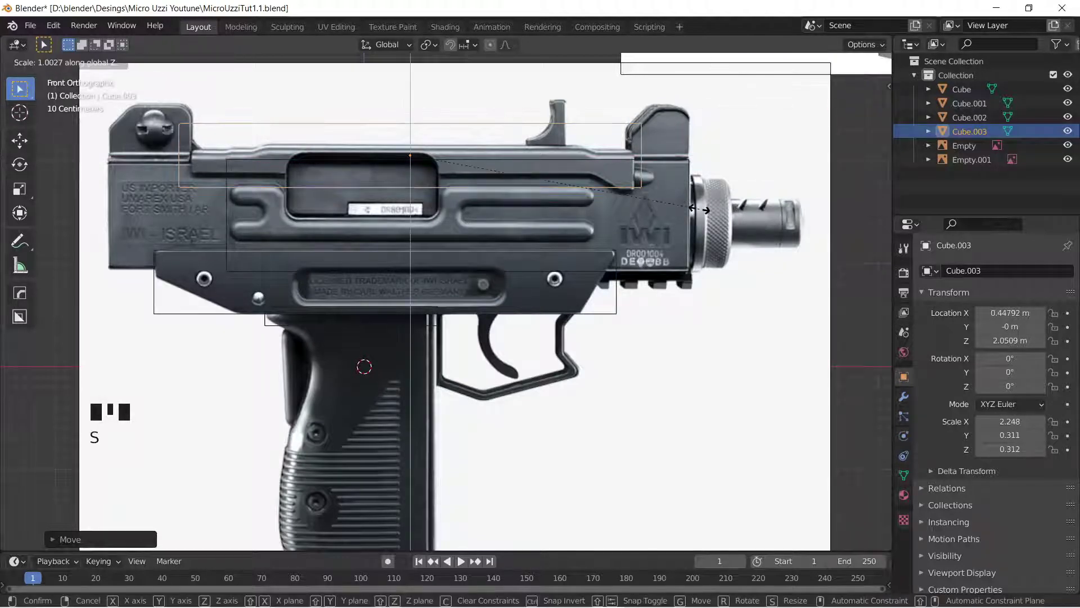
click(624, 205)
key(g)
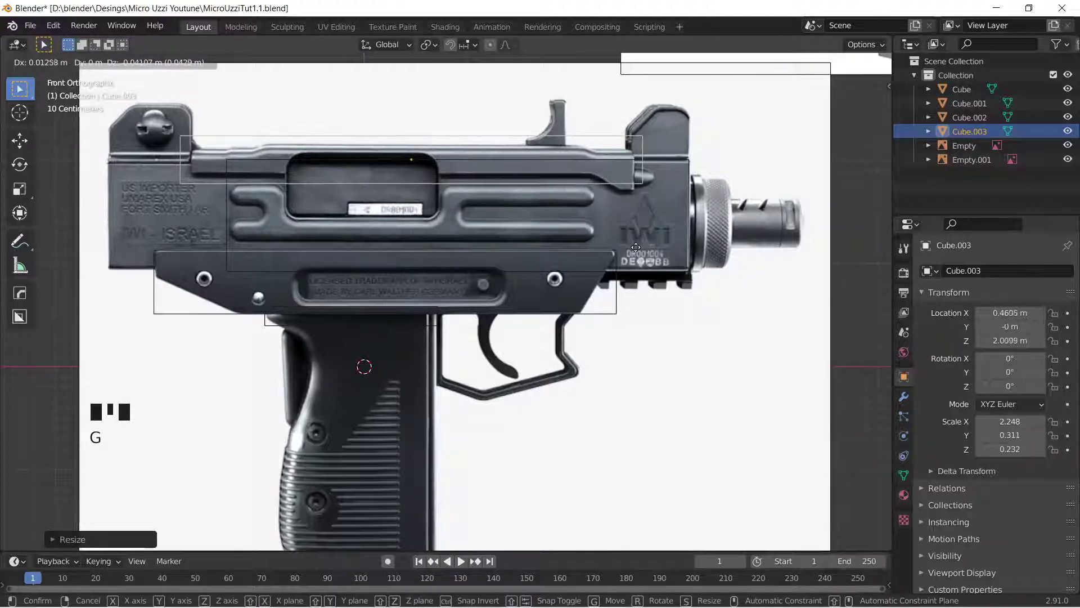
click(640, 331)
key(s)
key(x)
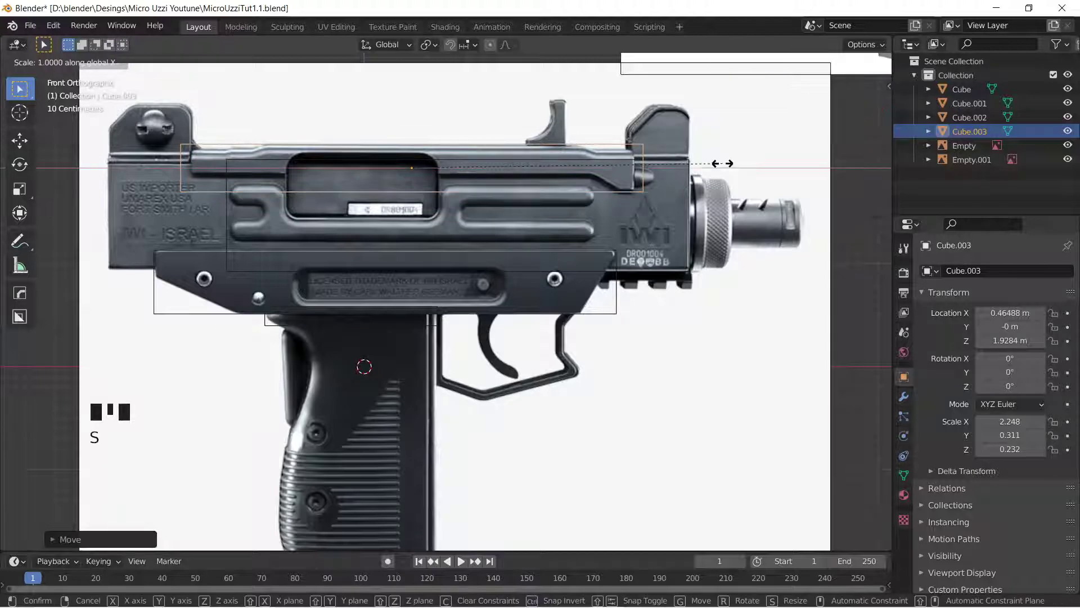
click(596, 169)
Step: In solid shading, deepen the top slab along Y to 2.155 × 0.346 × 0.232
key(shift+z)
middle_drag(696, 231, 622, 258)
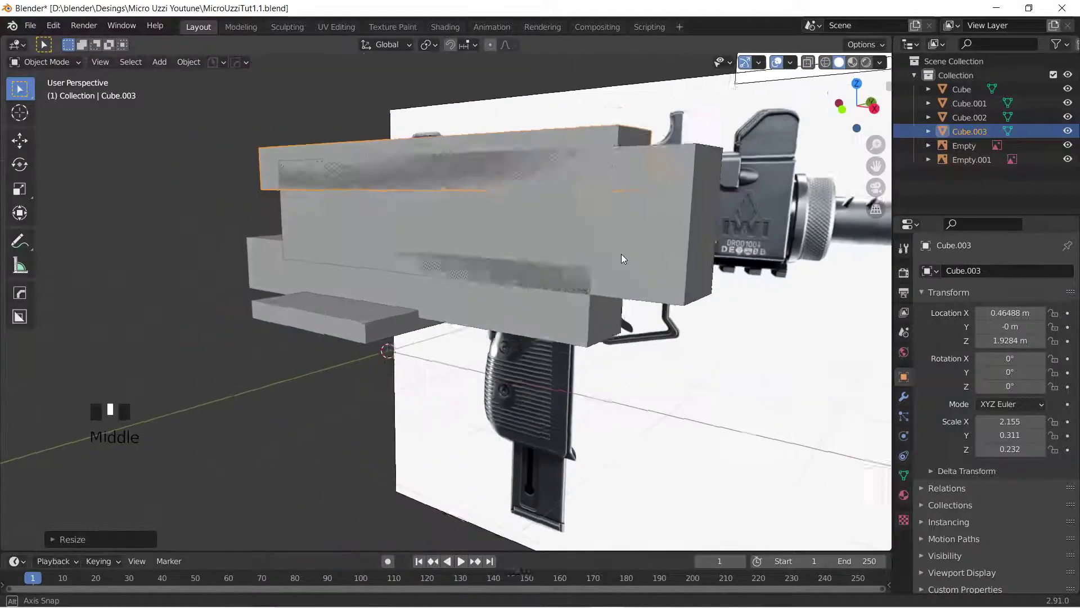
key(s)
key(y)
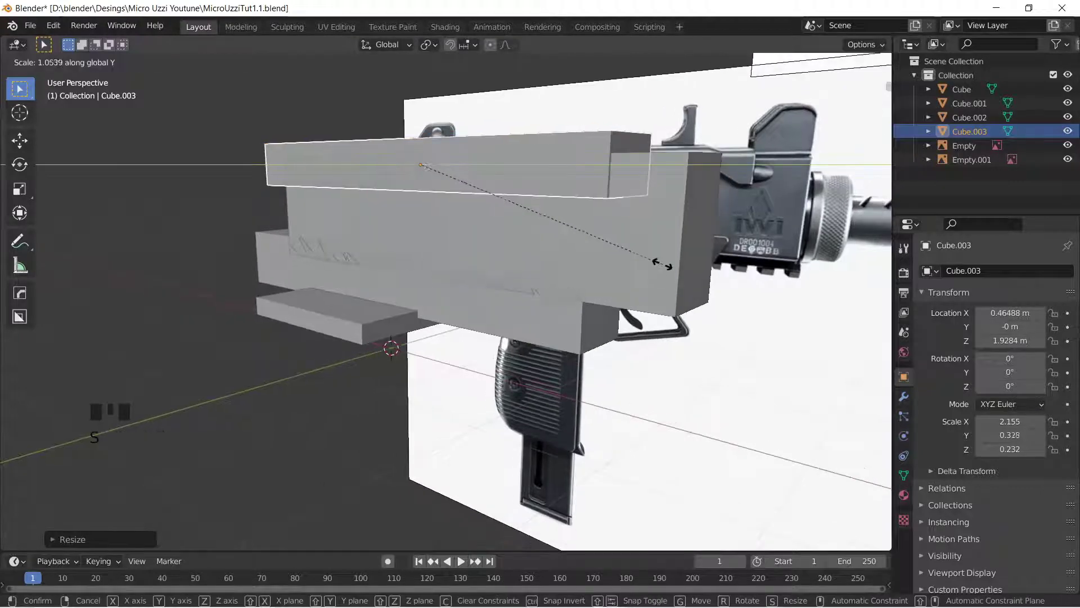
click(679, 267)
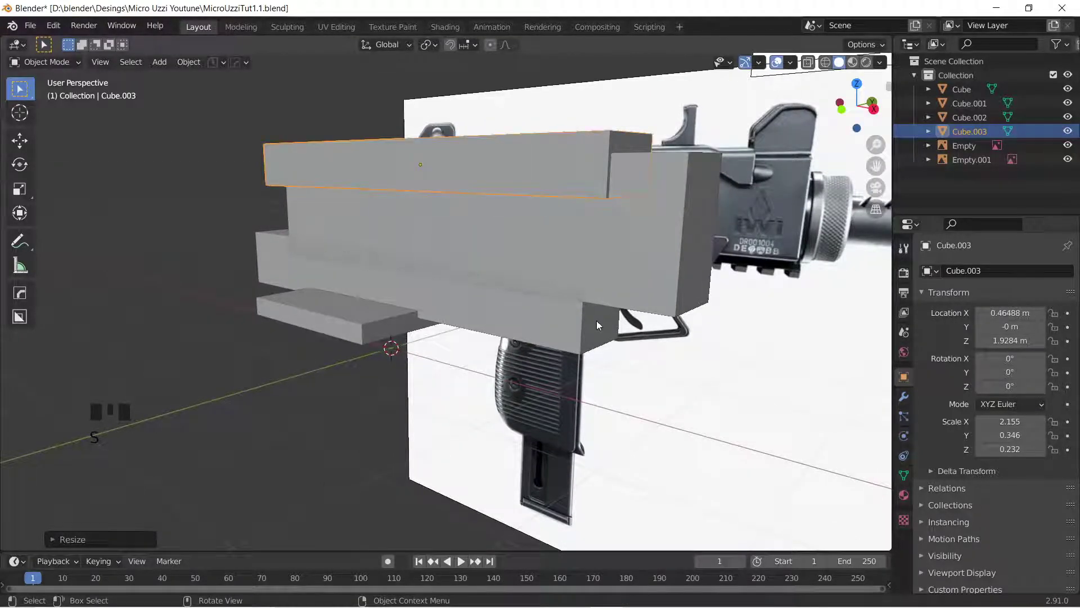
Step: Return to the wireframe front orthographic view, recentred on the gun
key(shift+z)
key(grave)
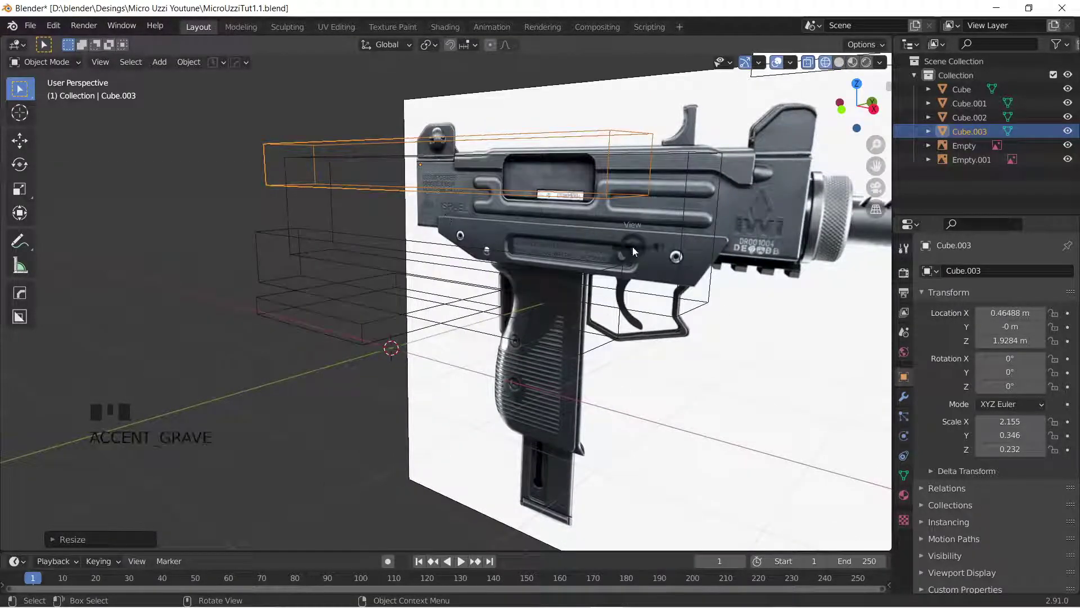
scroll(565, 231, down, 2)
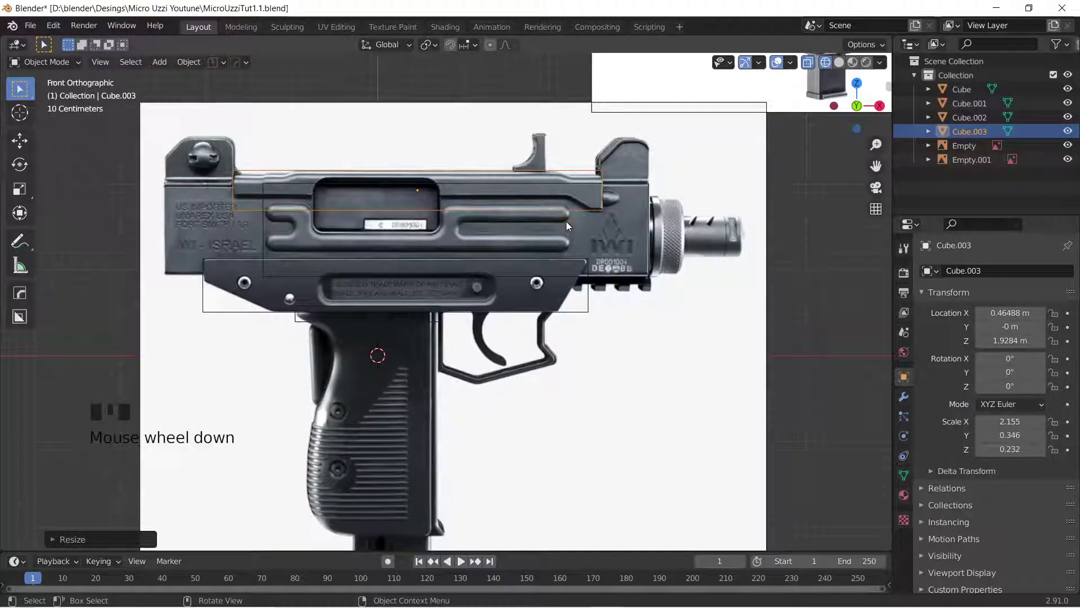
scroll(568, 224, down, 1)
shift+middle_drag(581, 255, 609, 247)
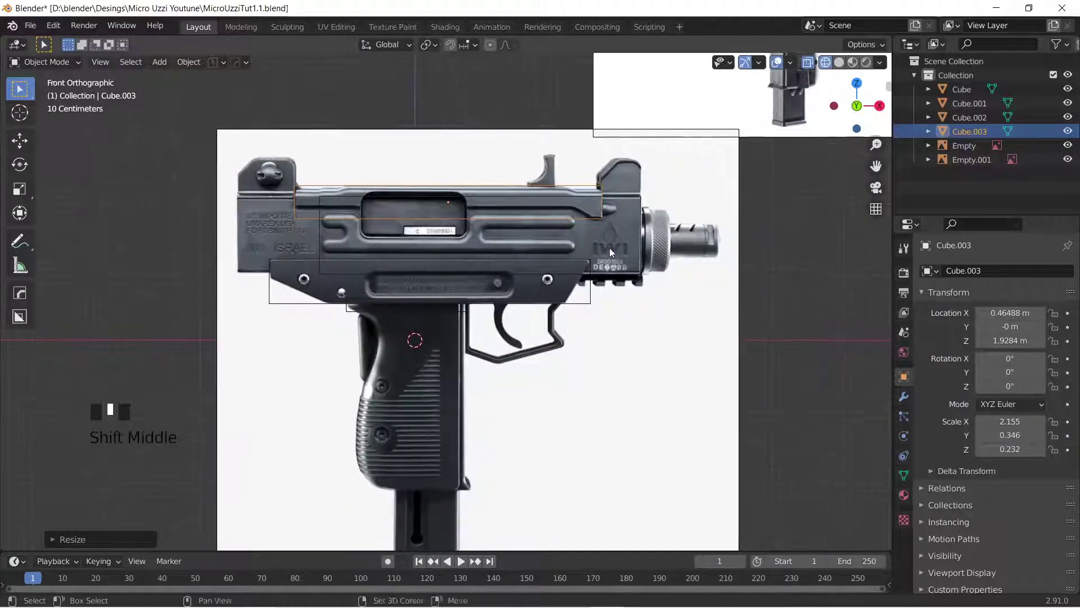
Step: Add a small cube and place it over the front sight
key(shift+a)
mouse_move(626, 250)
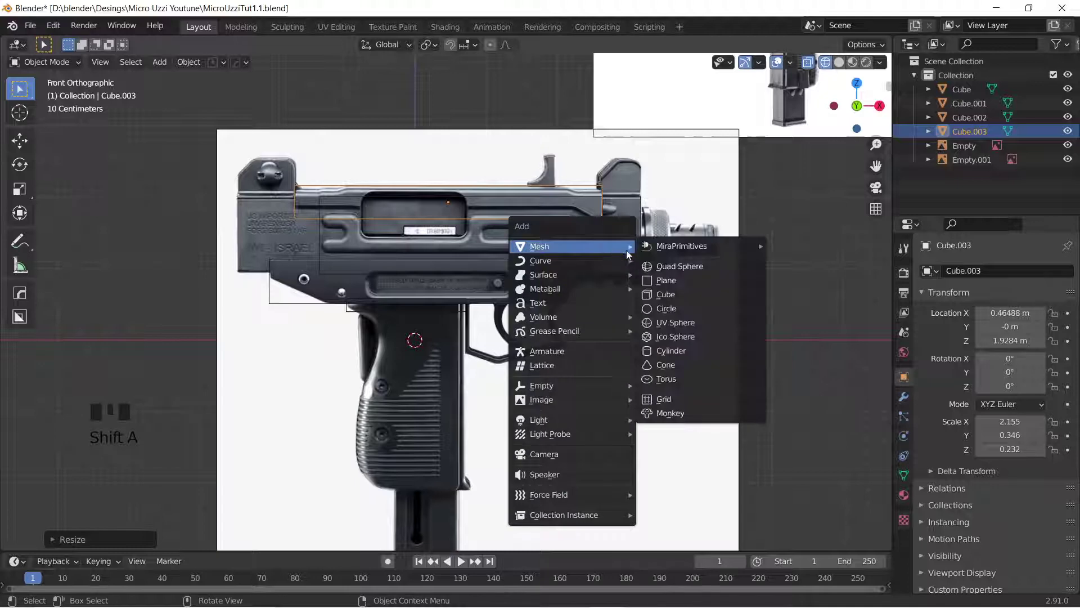
click(706, 295)
key(s)
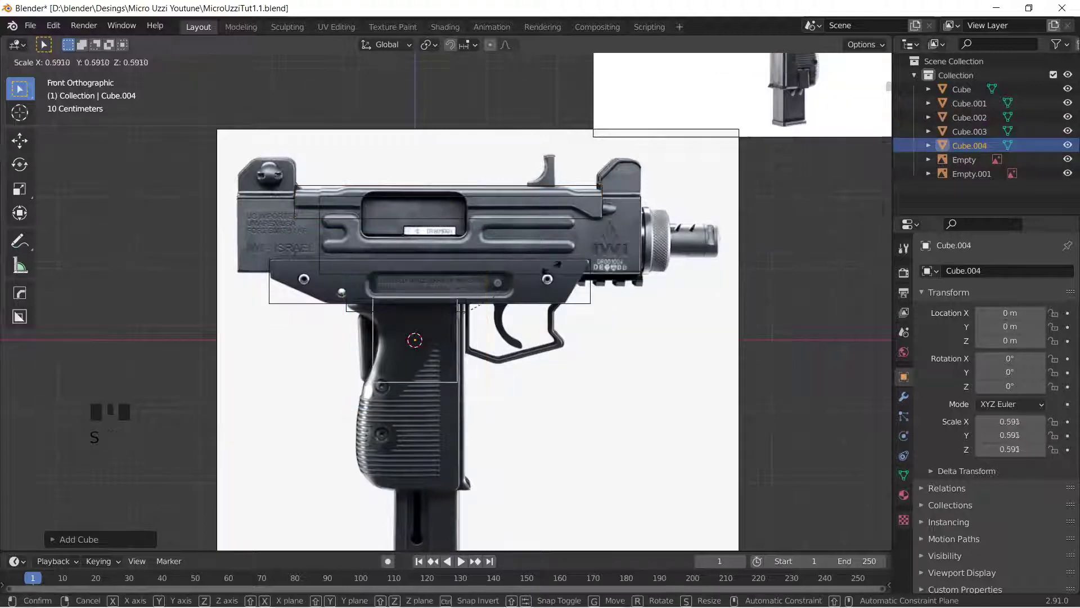
click(512, 306)
key(g)
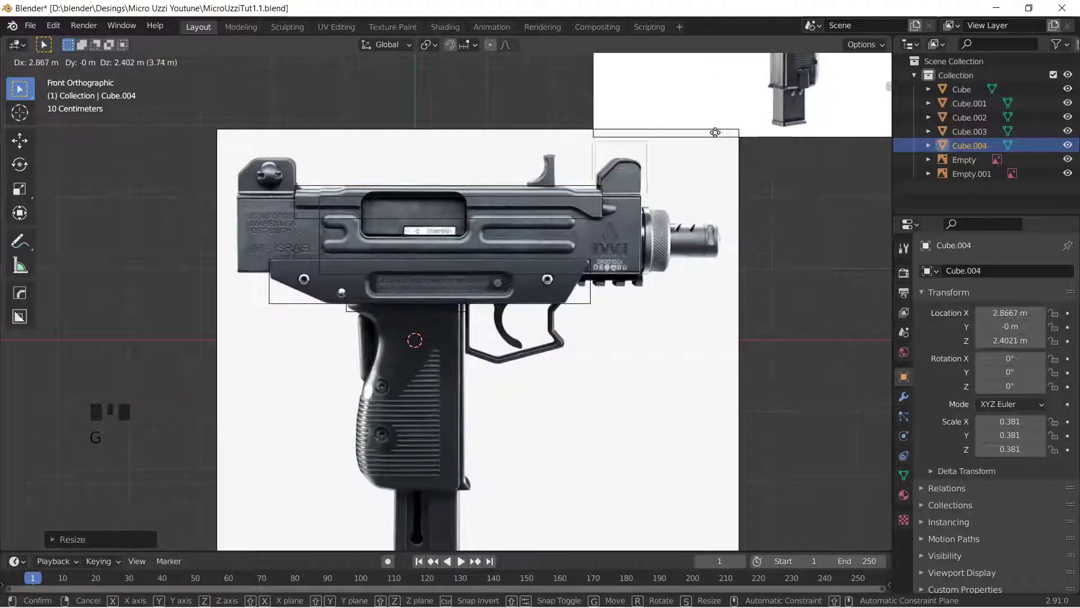
click(713, 153)
scroll(711, 157, up, 3)
shift+middle_drag(712, 157, 710, 201)
Step: Shorten the front sight cube, Cube.004, in height and lower it onto the sight
key(s)
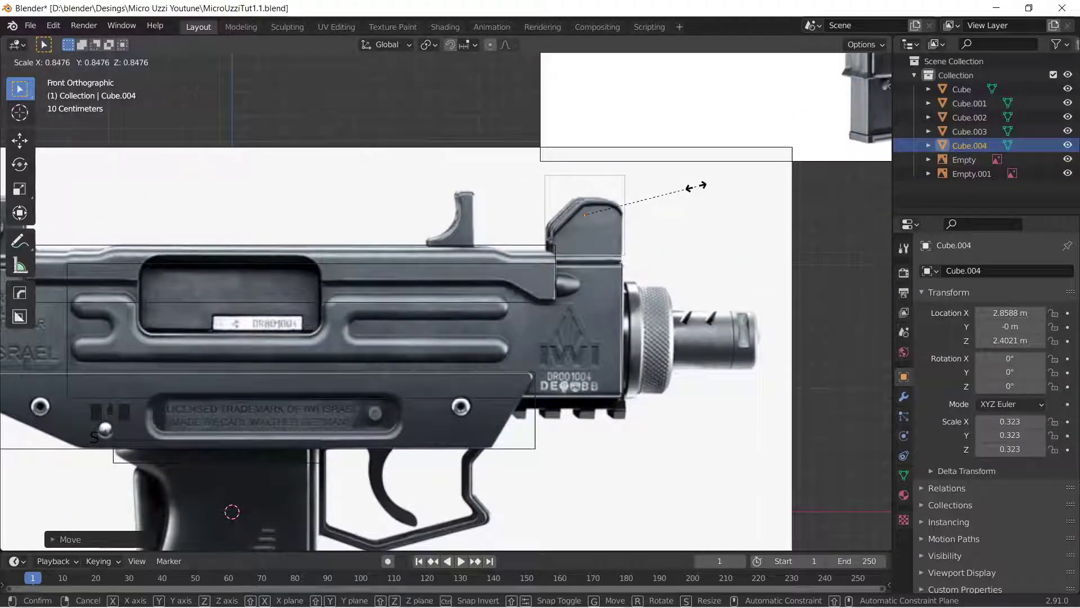
key(z)
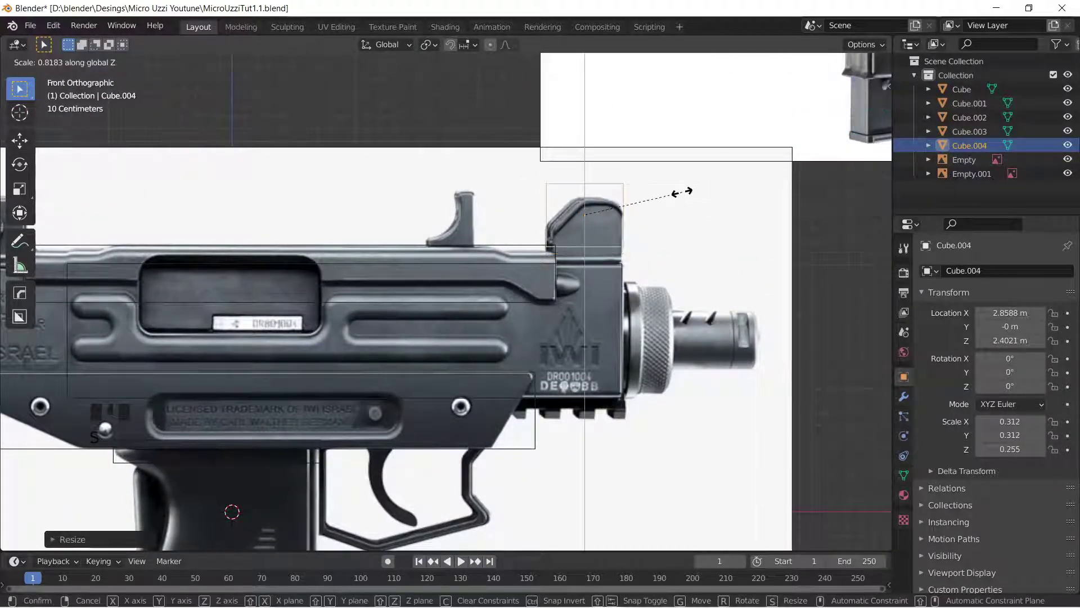
click(682, 192)
key(g)
key(z)
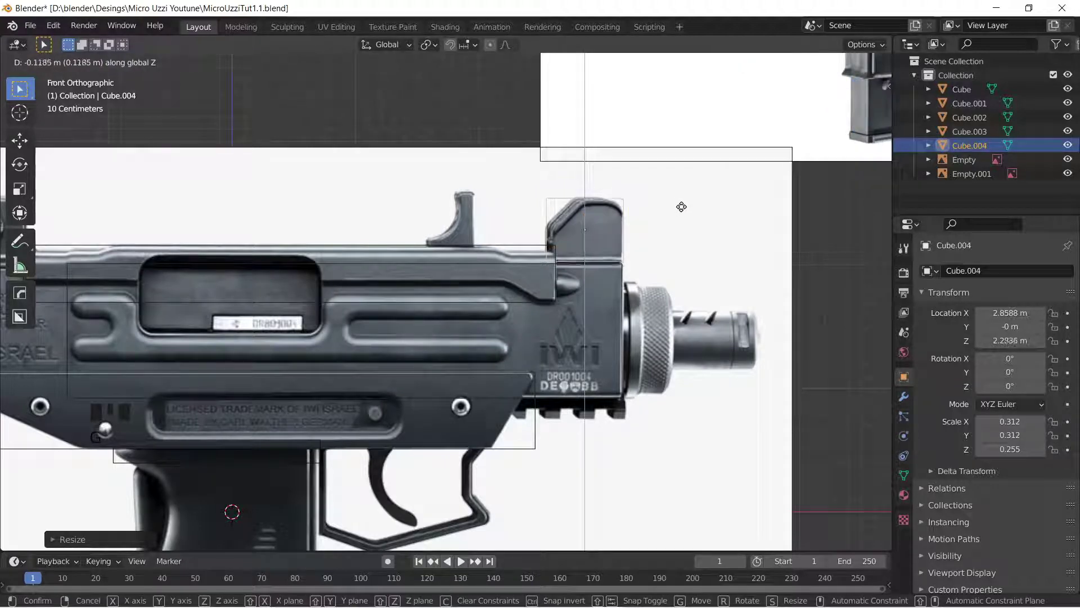
click(682, 190)
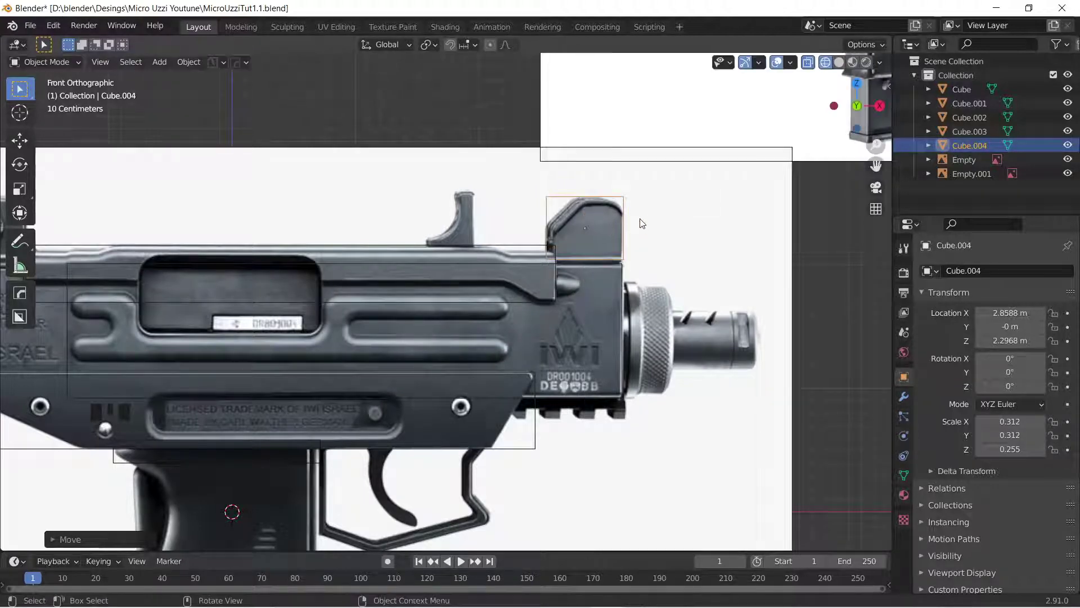
Step: Duplicate it as Cube.005 and fit the copy to the curved sight post's height
key(shift+d)
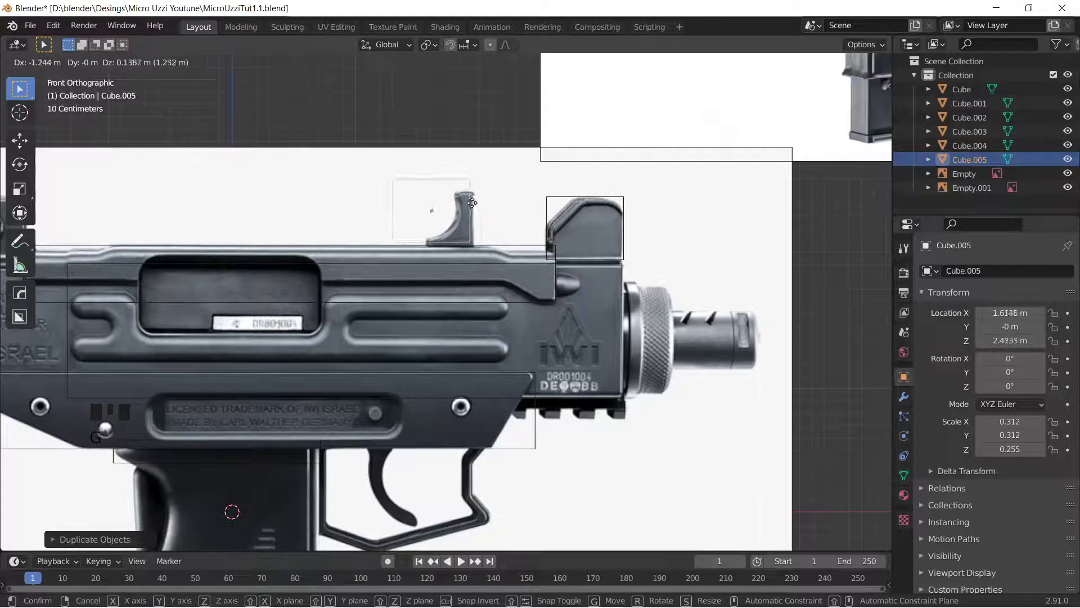
click(493, 213)
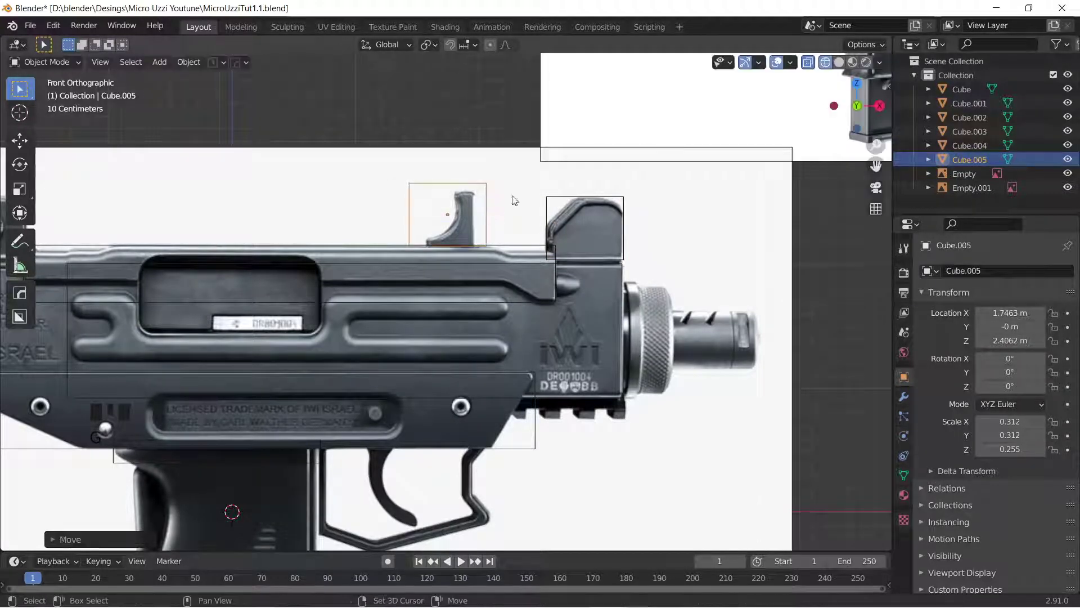
key(s)
key(z)
click(545, 176)
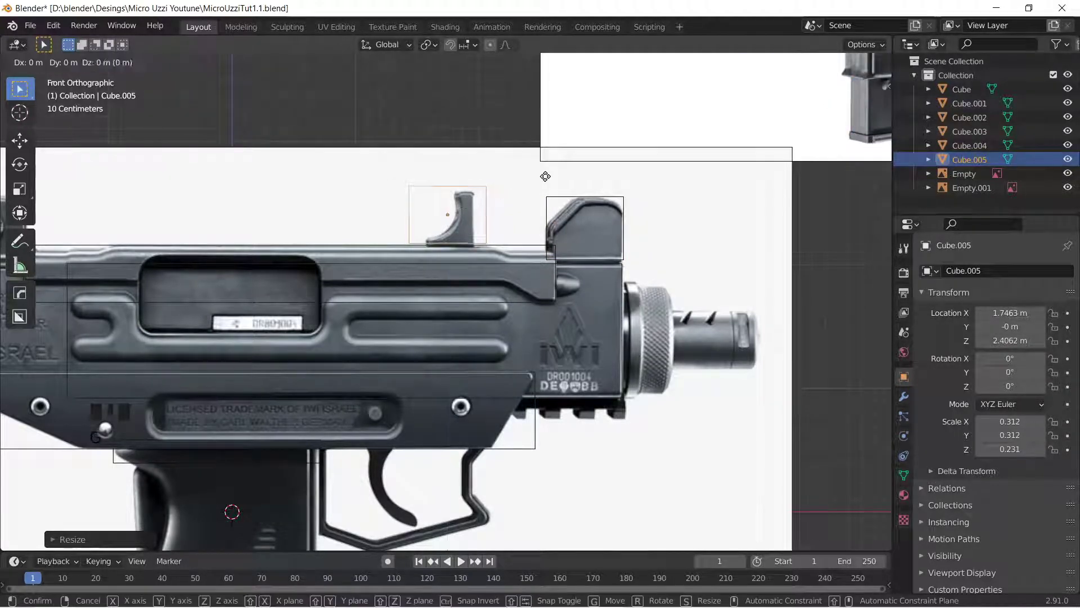
key(g)
key(z)
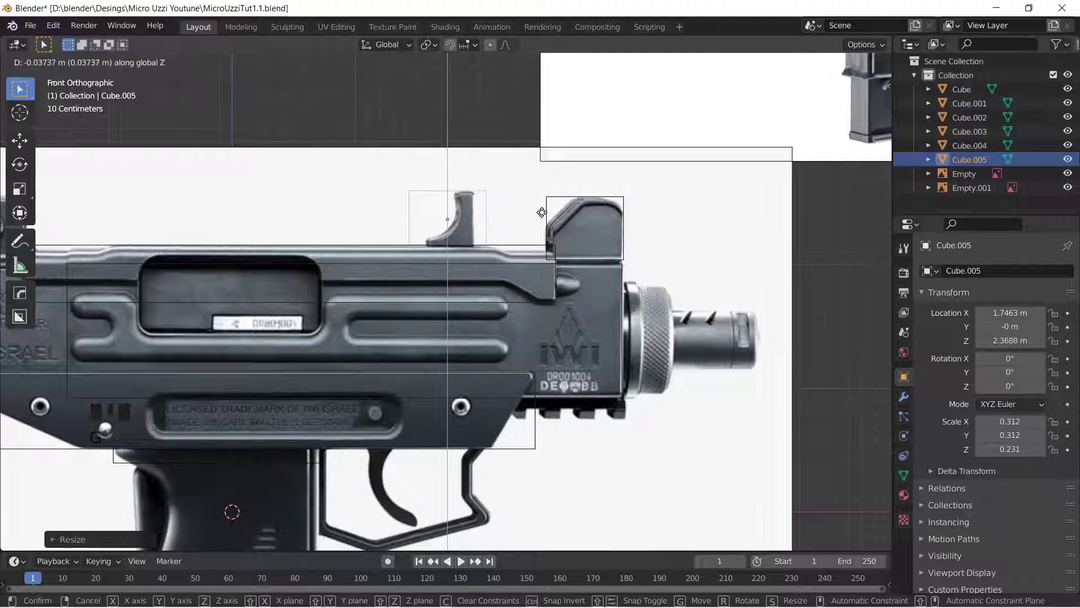
click(541, 213)
Step: Slide Cube.005 along X over the sight post, leaving it at 0.210 × 0.312 × 0.231
key(s)
key(x)
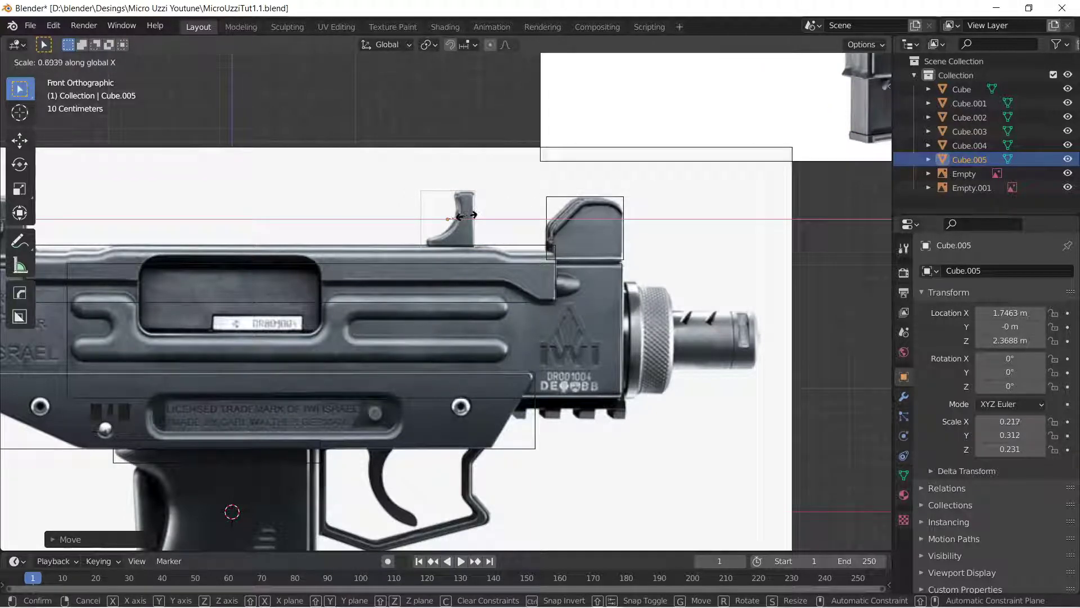
right_click(456, 219)
key(g)
key(x)
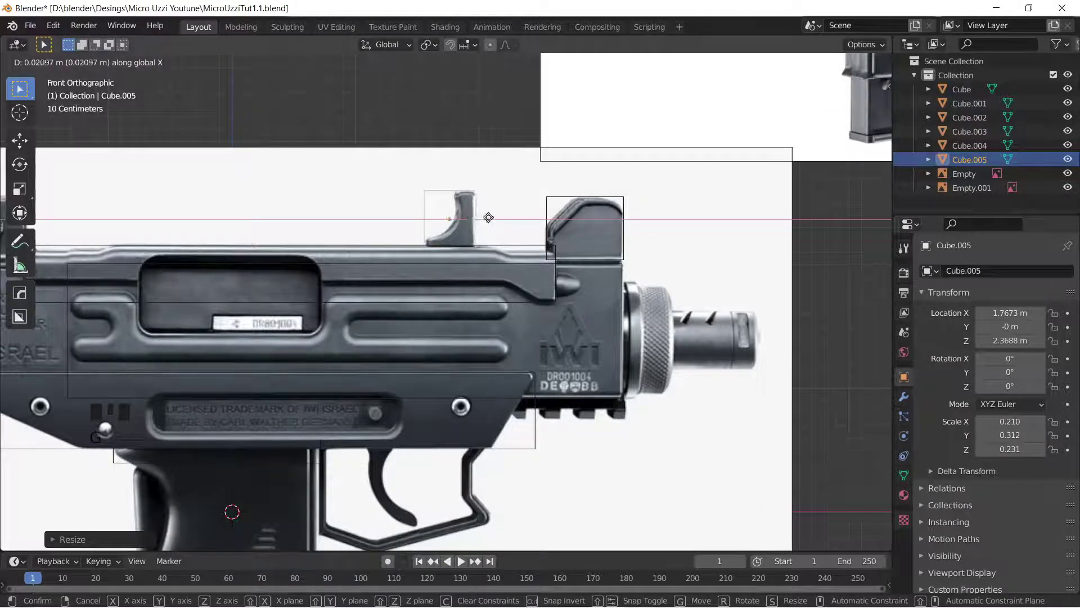
click(507, 212)
scroll(522, 205, down, 1)
shift+middle_drag(531, 164, 776, 212)
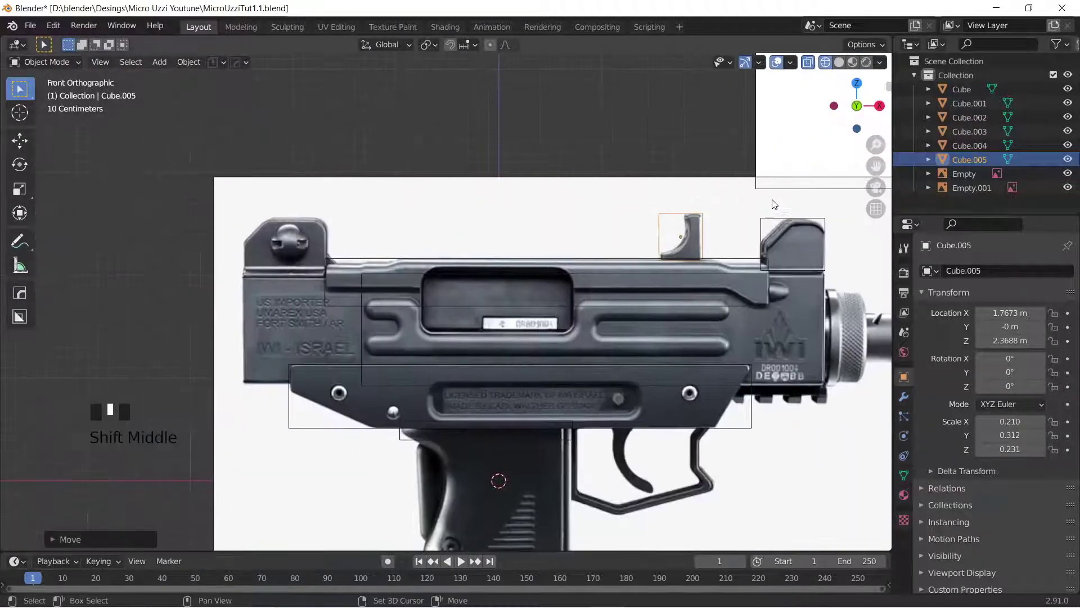
Step: Duplicate the sight block as Cube.006, place it over the rear sight, and widen it along X
key(shift+d)
right_click(742, 202)
key(g)
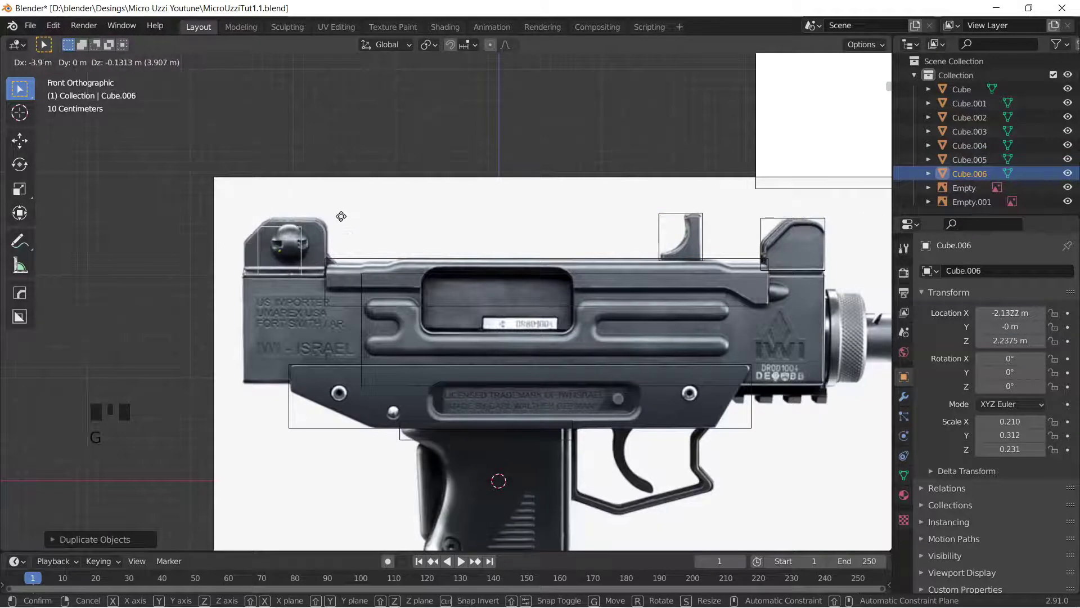
click(351, 218)
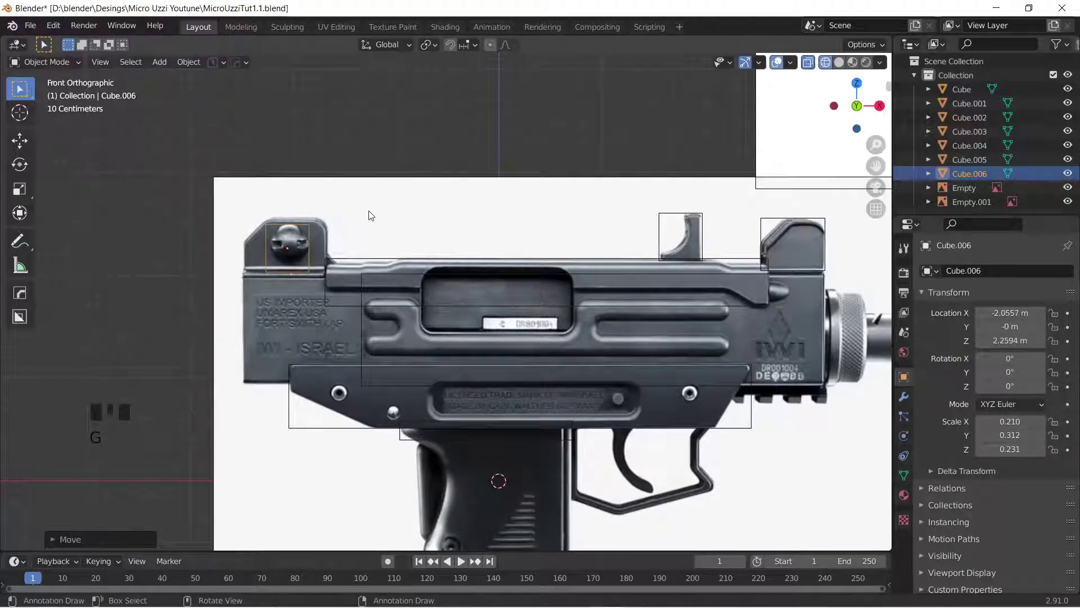
key(s)
key(x)
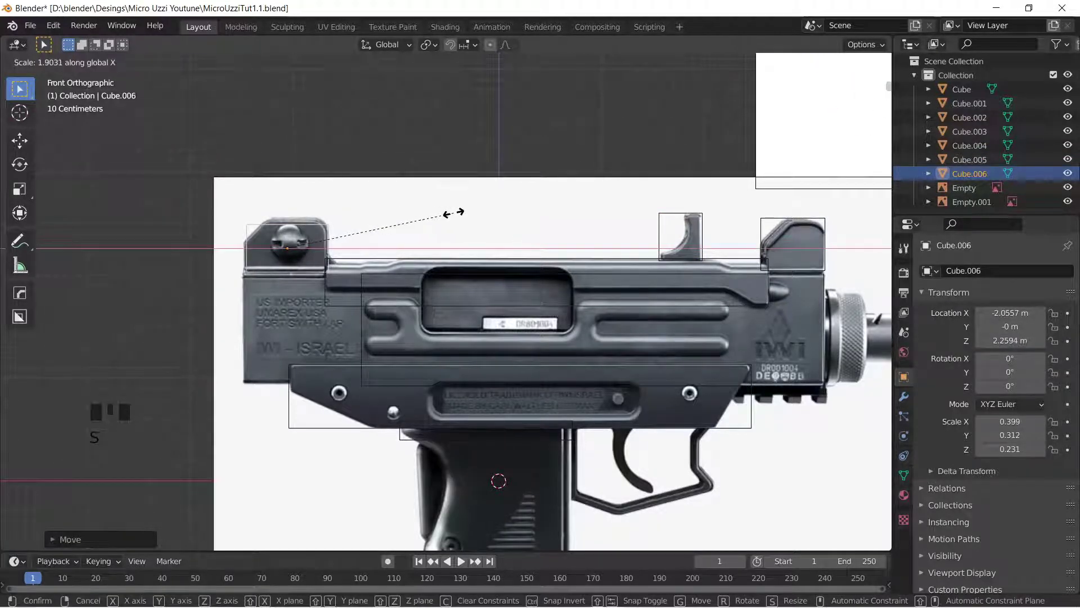
click(460, 215)
key(g)
key(x)
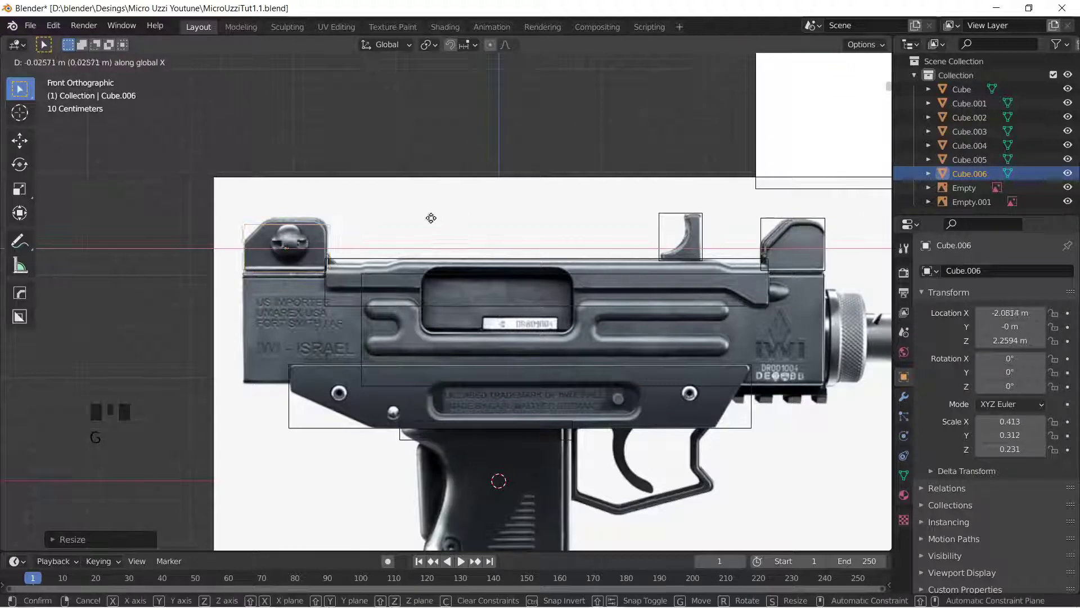
click(440, 216)
Step: Make Cube.006 taller to match the rear sight, reaching 0.413 × 0.312 × 0.300
key(s)
key(z)
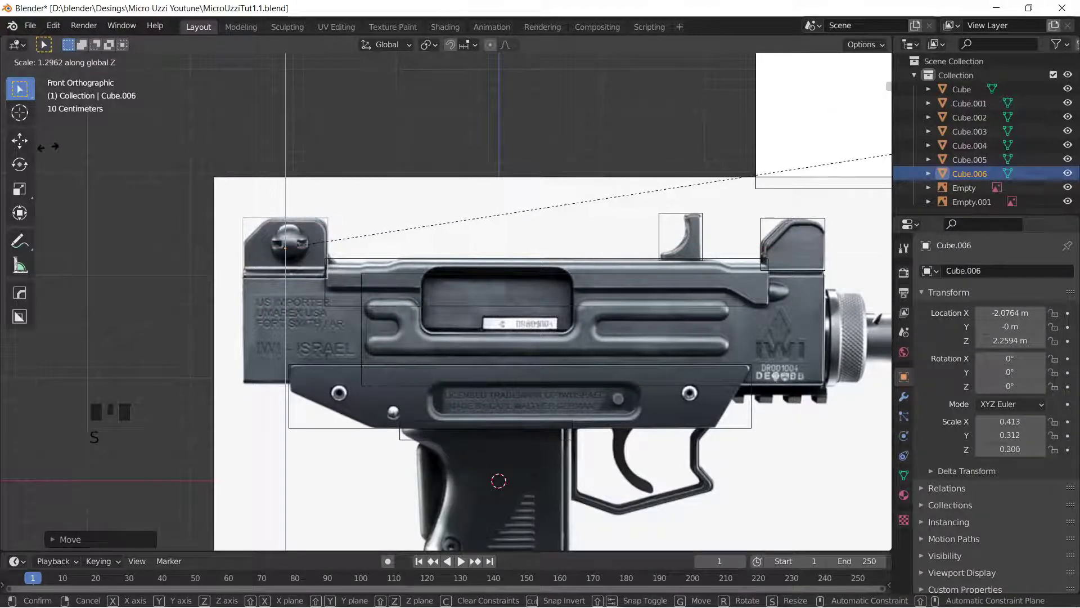
click(755, 117)
scroll(686, 197, down, 1)
shift+middle_drag(687, 196, 566, 221)
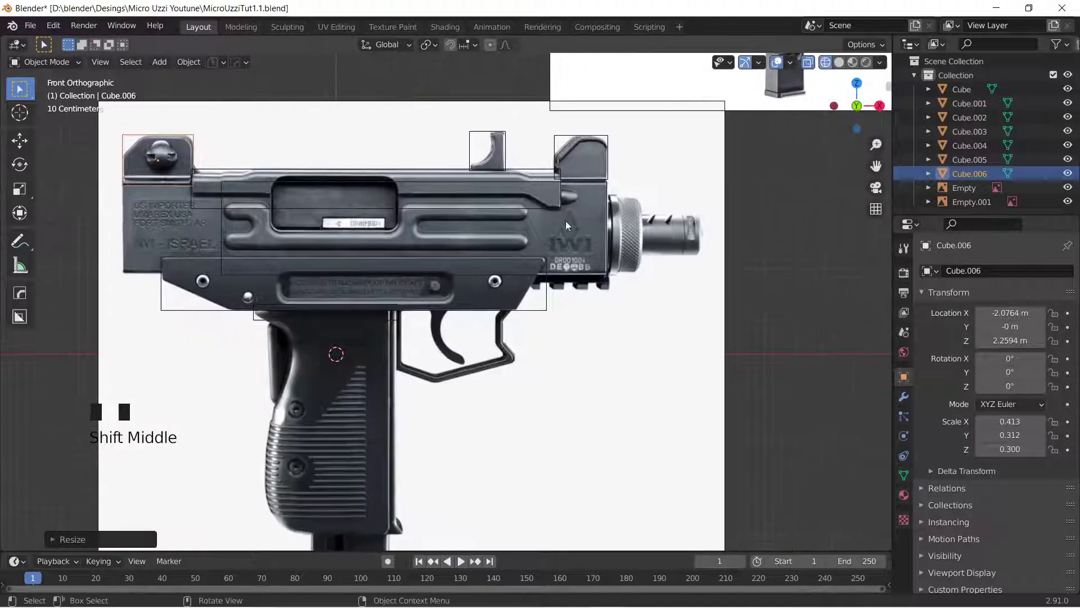
scroll(578, 231, down, 1)
scroll(564, 273, up, 3)
shift+middle_drag(564, 274, 545, 230)
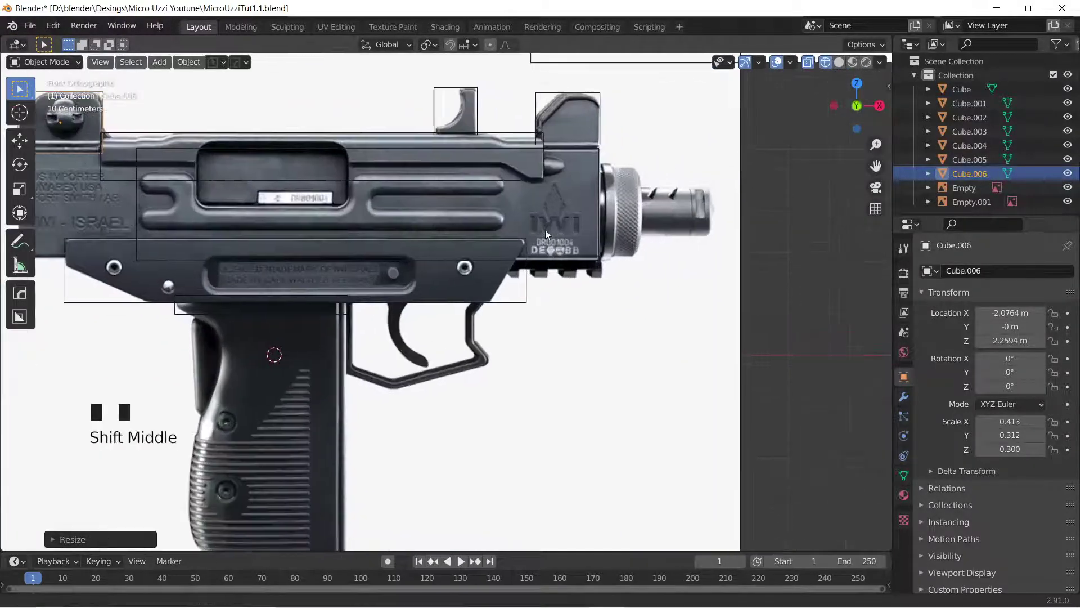
scroll(545, 230, up, 1)
click(531, 306)
Step: Duplicate the lower receiver block Cube.001 and shrink the copy in height and length
click(532, 306)
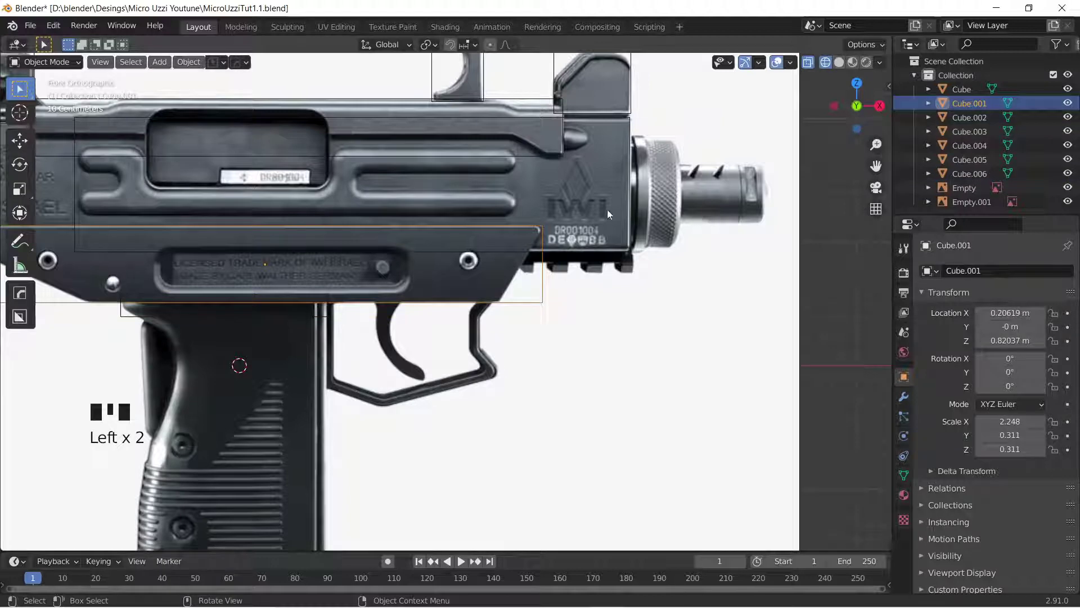
key(shift+d)
key(s)
key(z)
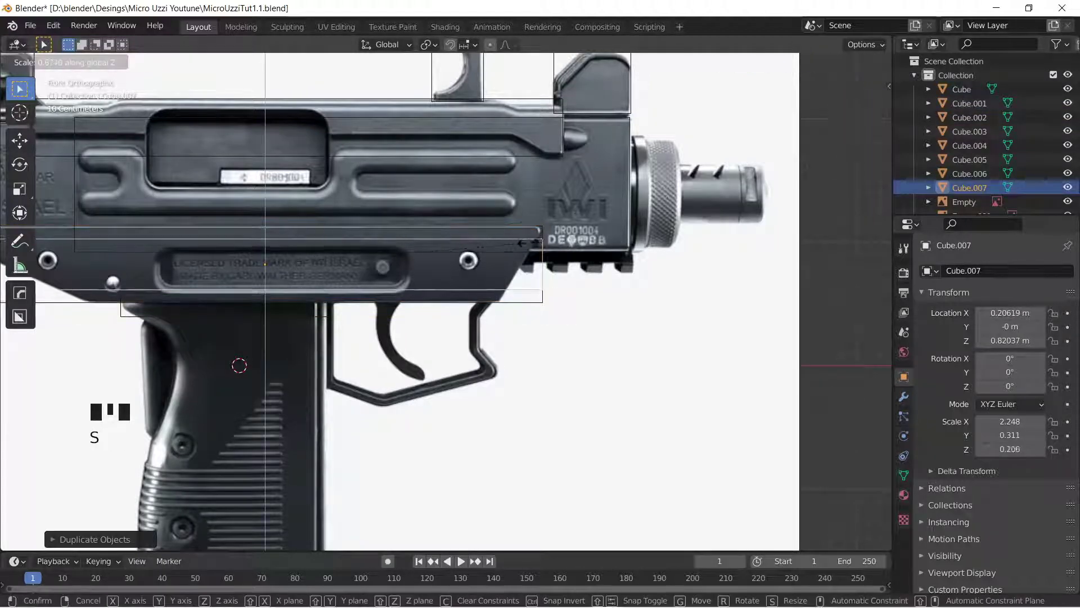
click(239, 365)
key(s)
key(x)
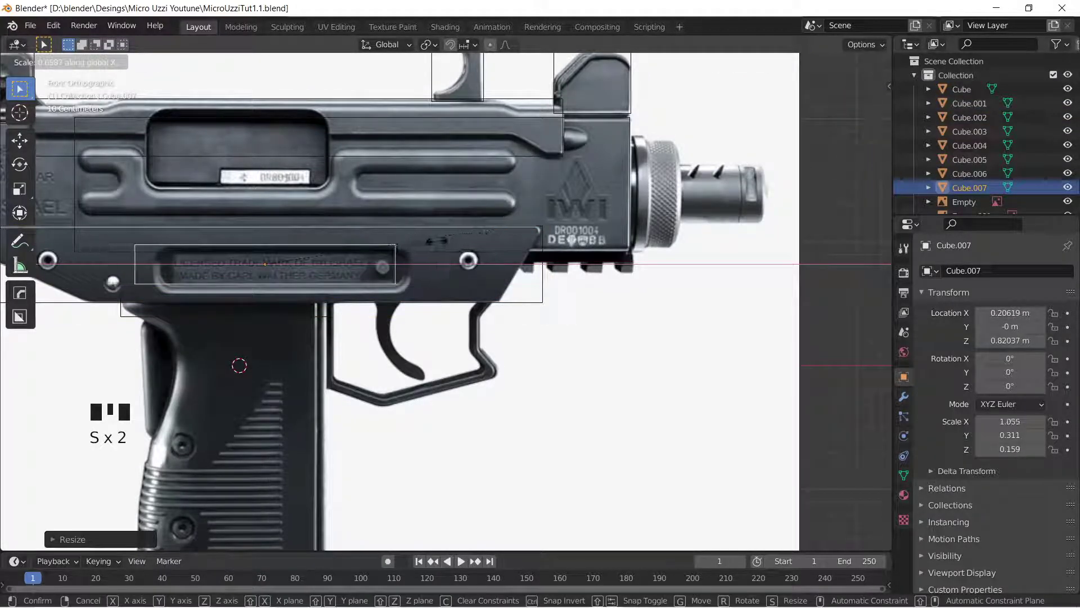
click(437, 241)
Step: Fit the slab Cube.007 under the front rail at 0.819 × 0.311 × 0.115
key(g)
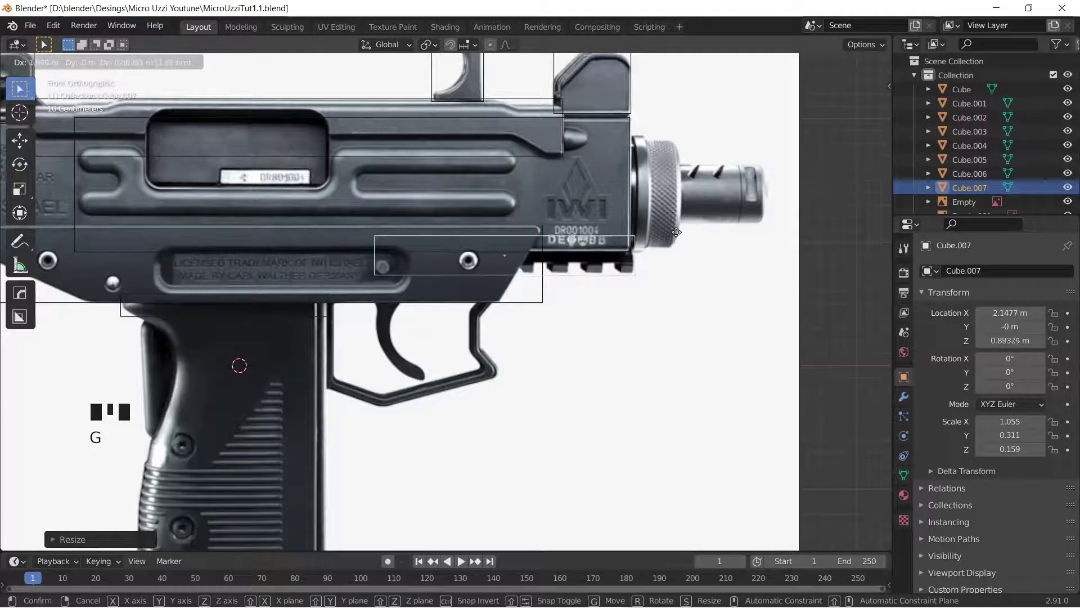
click(681, 235)
key(s)
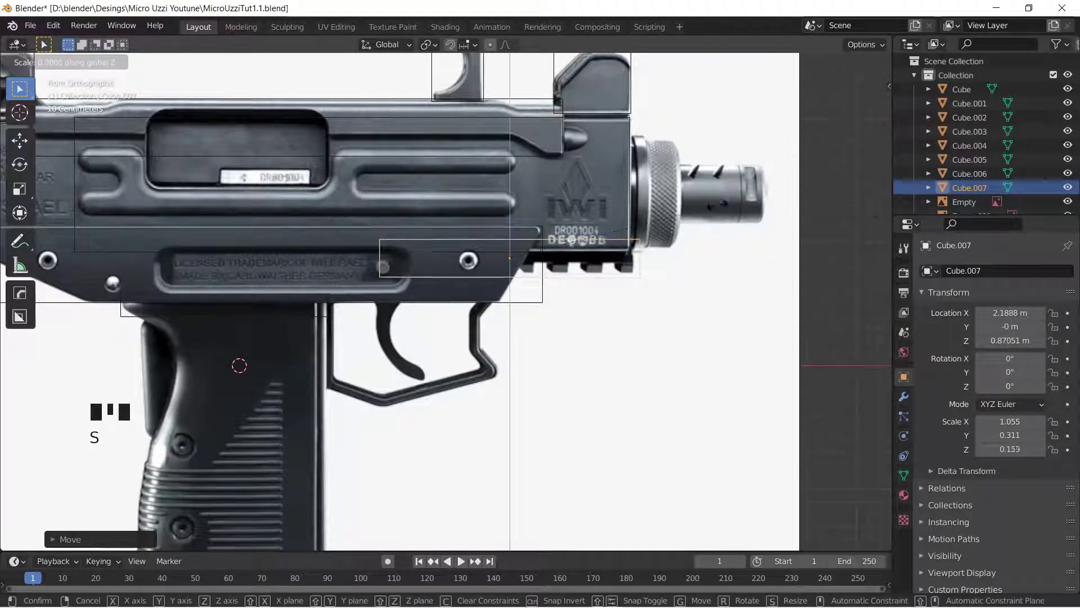
click(671, 225)
key(g)
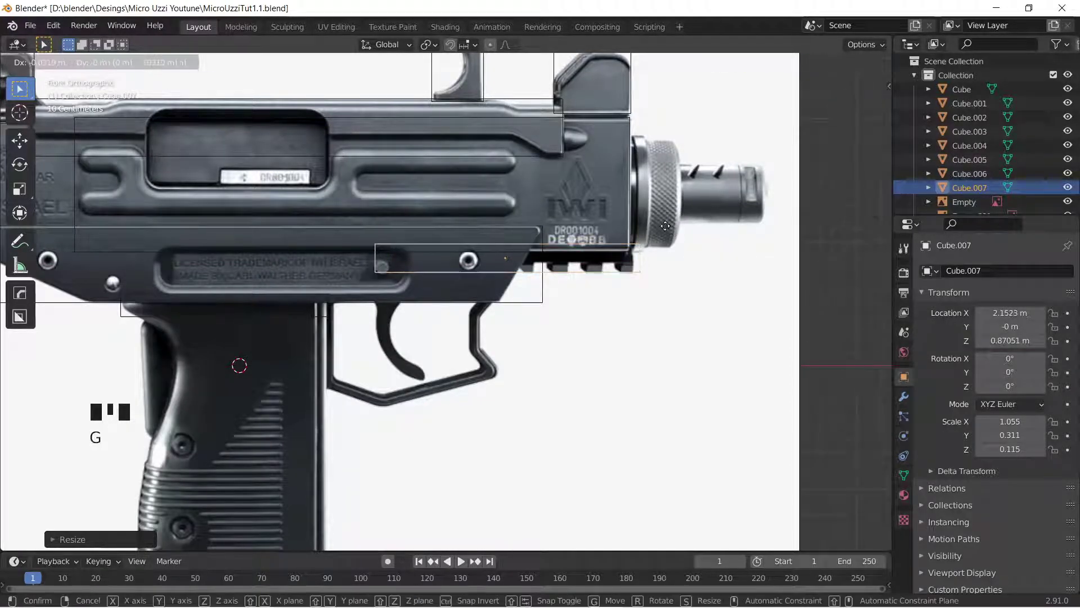
click(689, 228)
key(s)
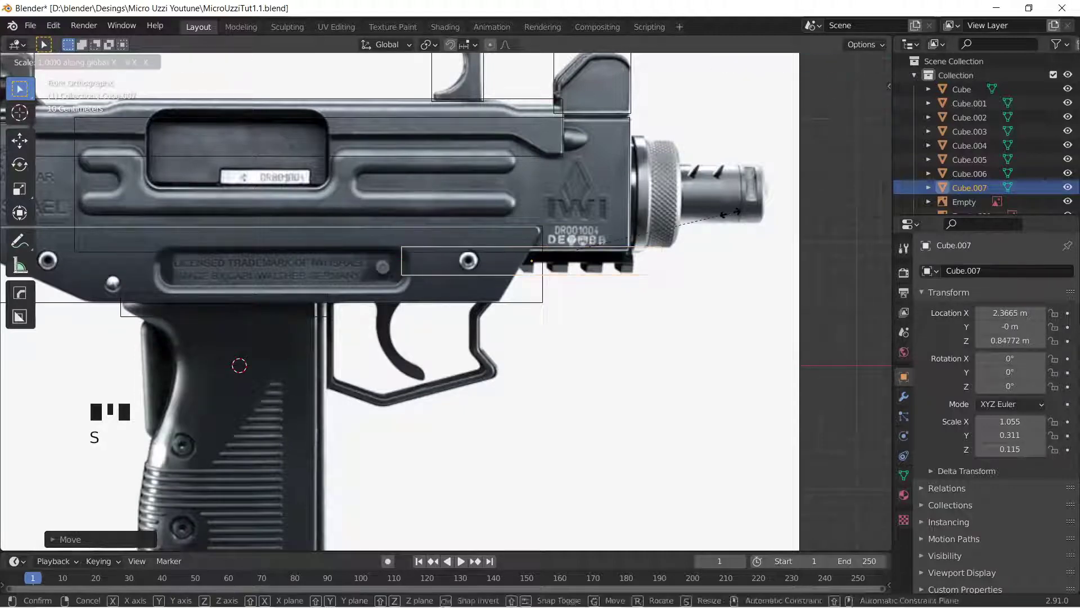
key(x)
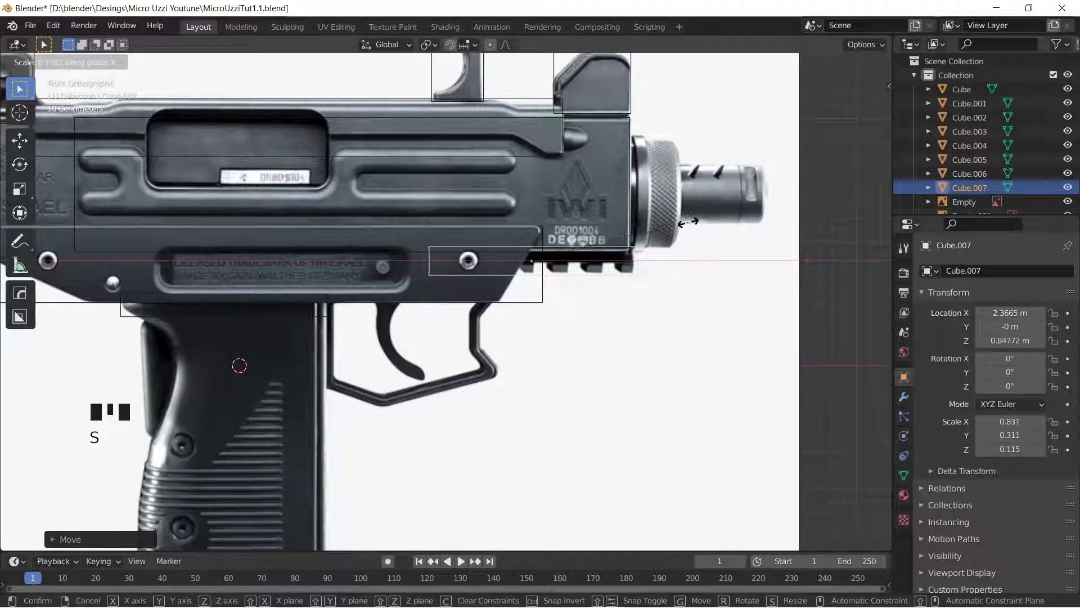
click(685, 223)
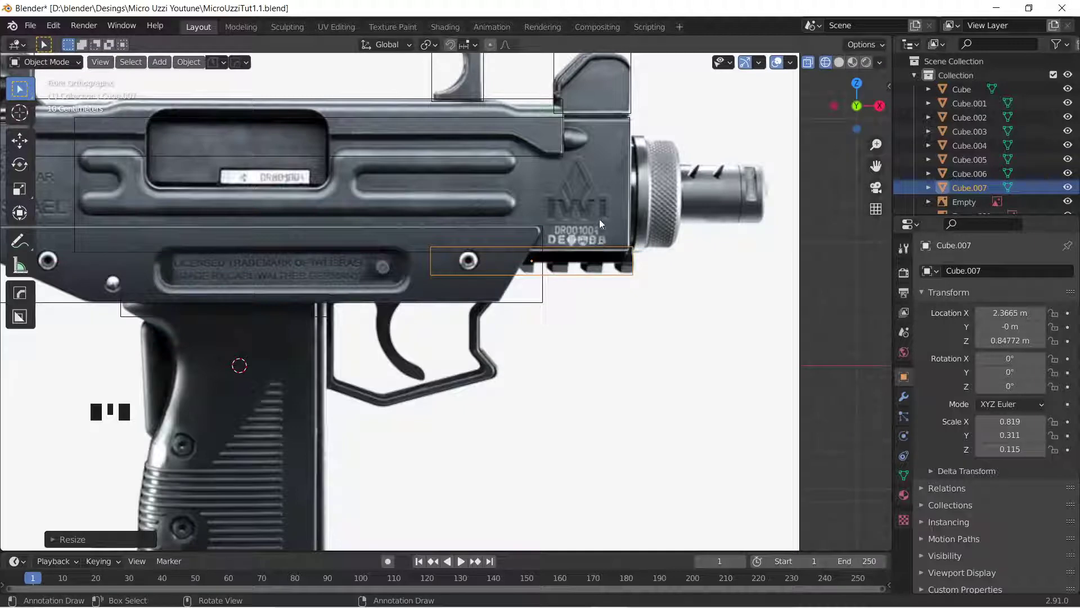
shift+middle_drag(624, 224, 691, 163)
Step: Add a cube at about 0.1 scale, flattened and placed at the trigger's top as Cube.008
key(shift+a)
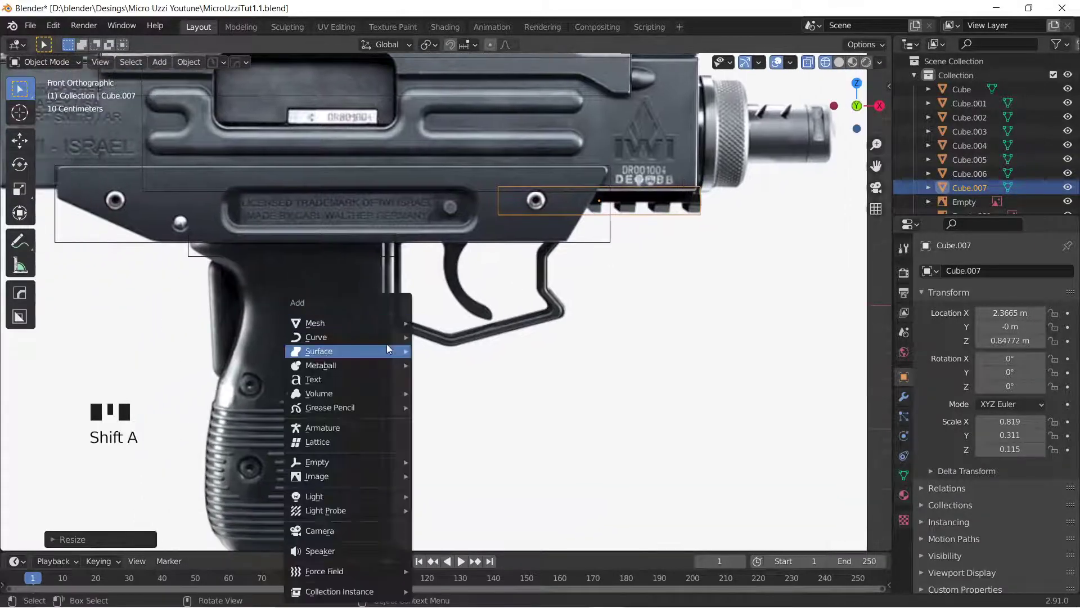
mouse_move(376, 336)
click(488, 358)
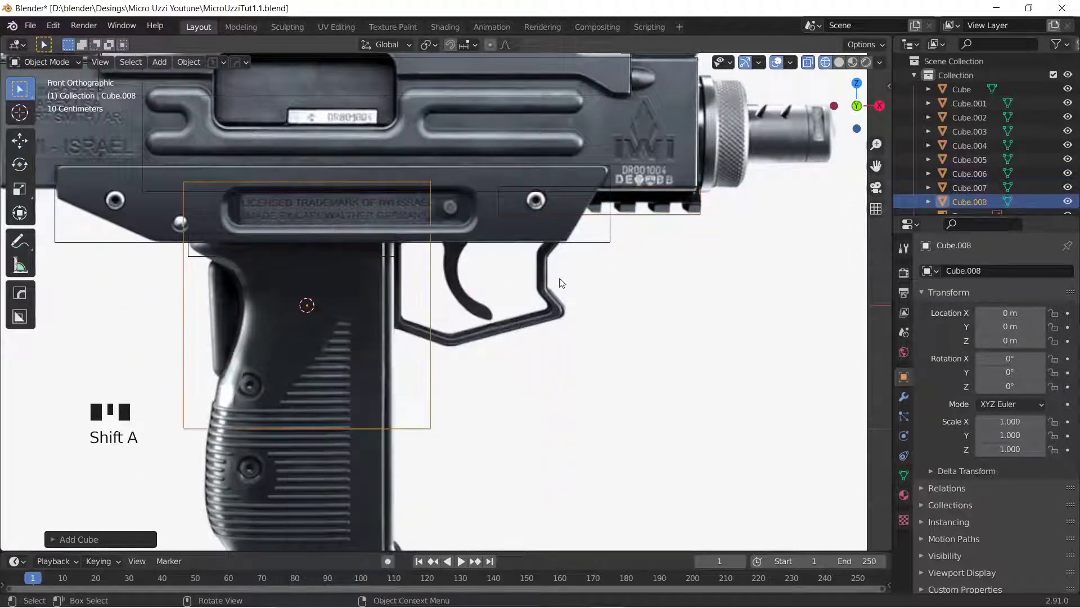
key(s)
click(341, 316)
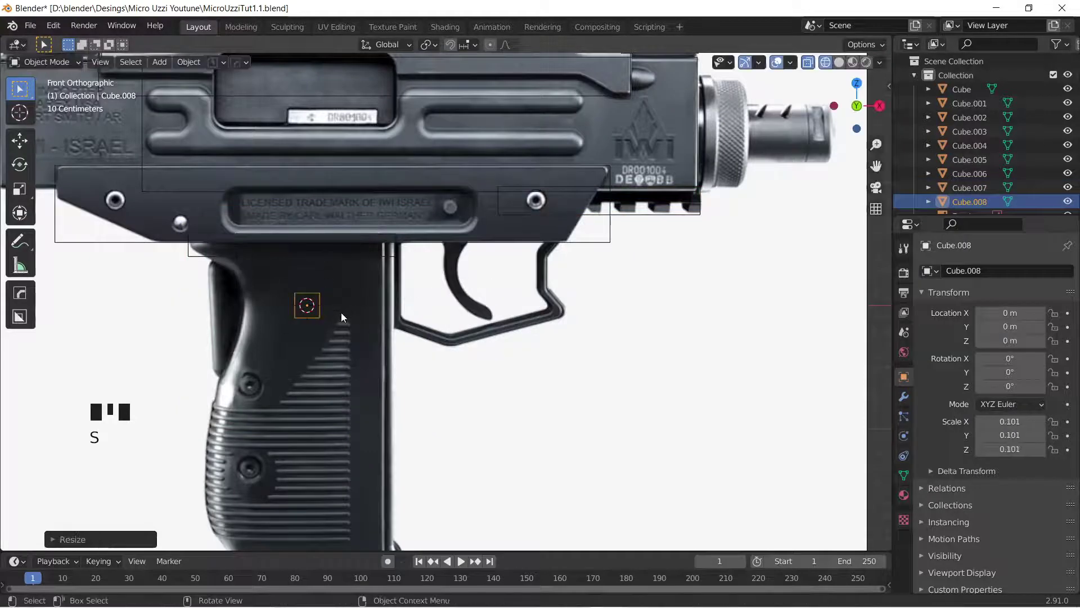
key(g)
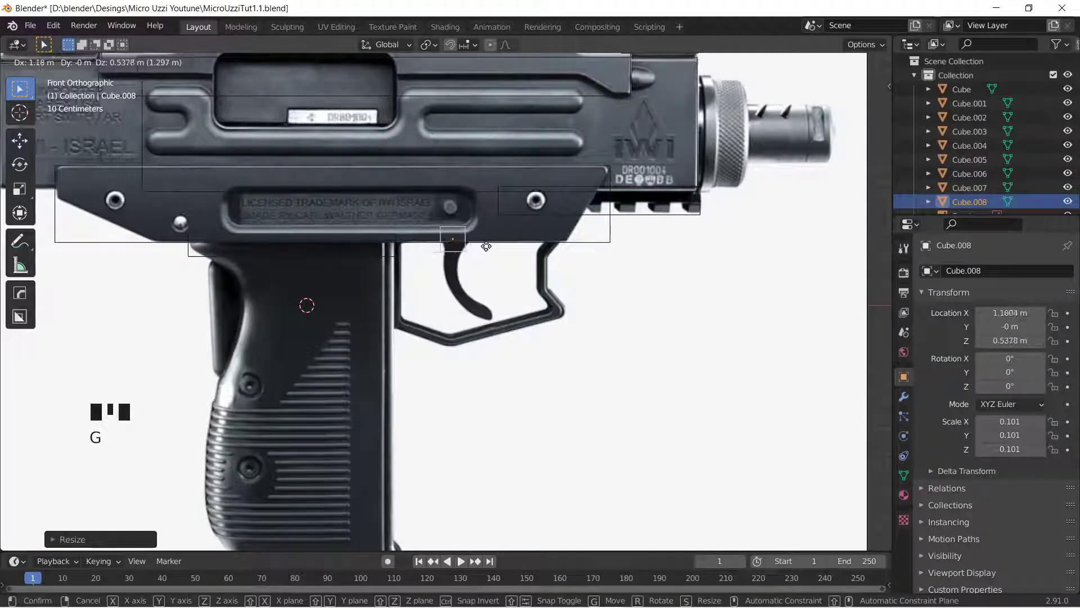
click(489, 251)
key(s)
key(z)
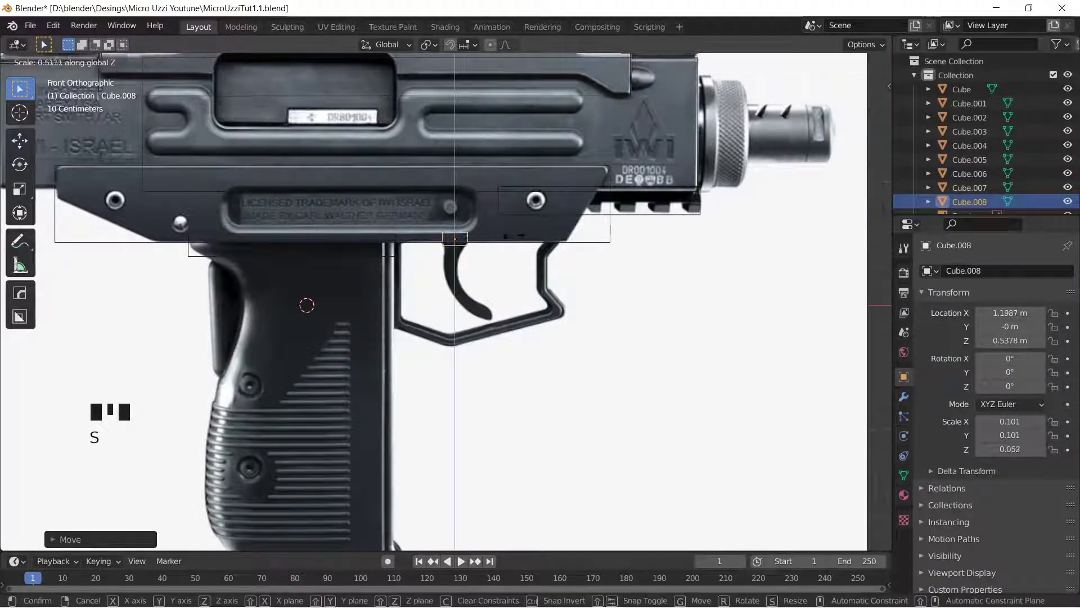
click(509, 240)
key(g)
key(z)
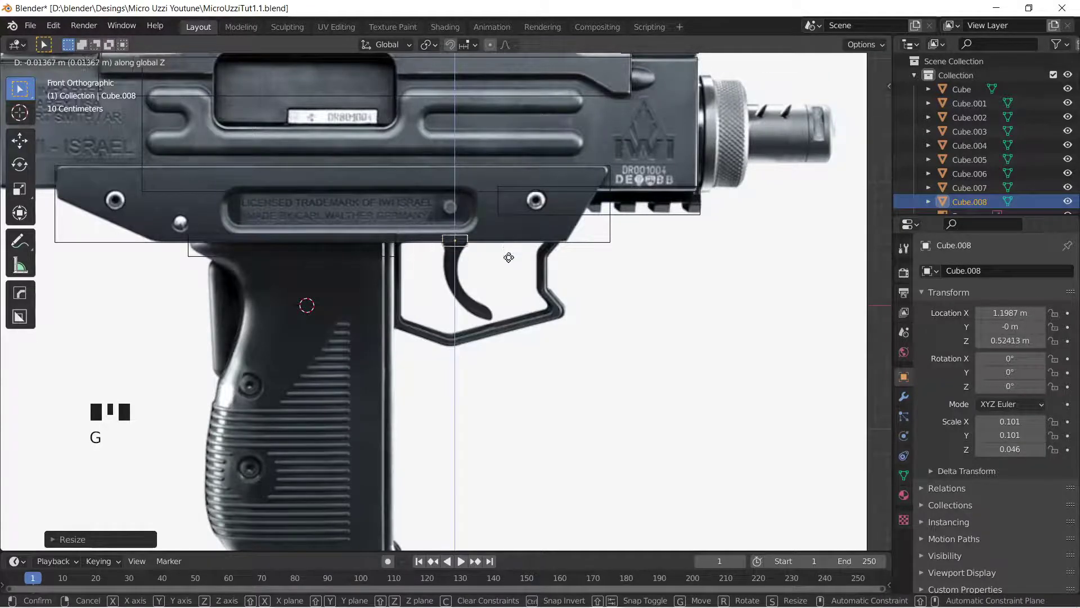
click(508, 257)
Step: Duplicate it as Cube.009 at the trigger guard's front, tilted 23°
key(shift+d)
right_click(615, 254)
key(g)
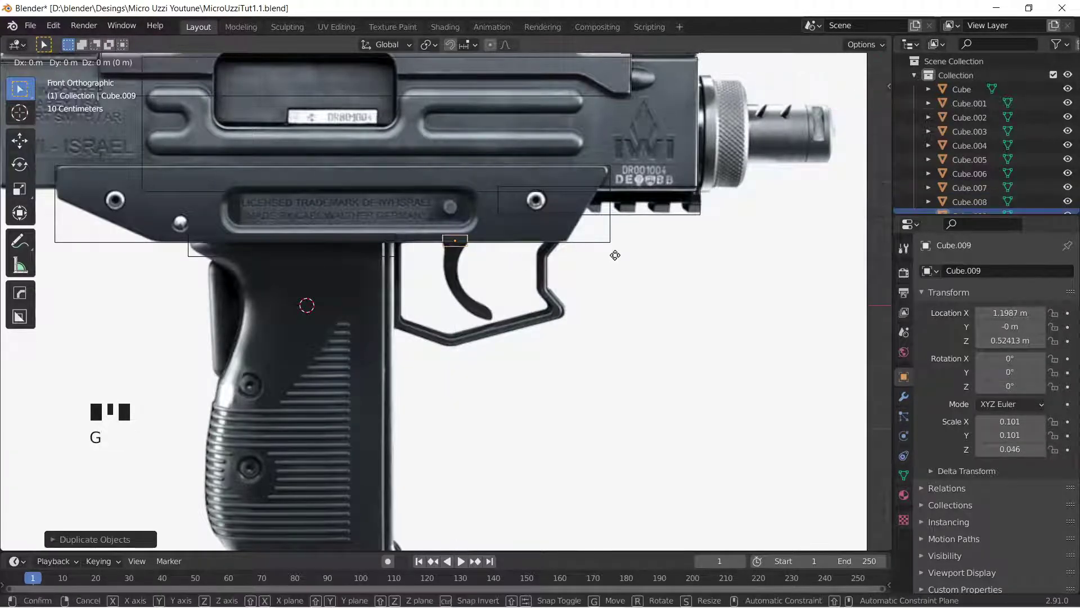
click(720, 245)
key(r)
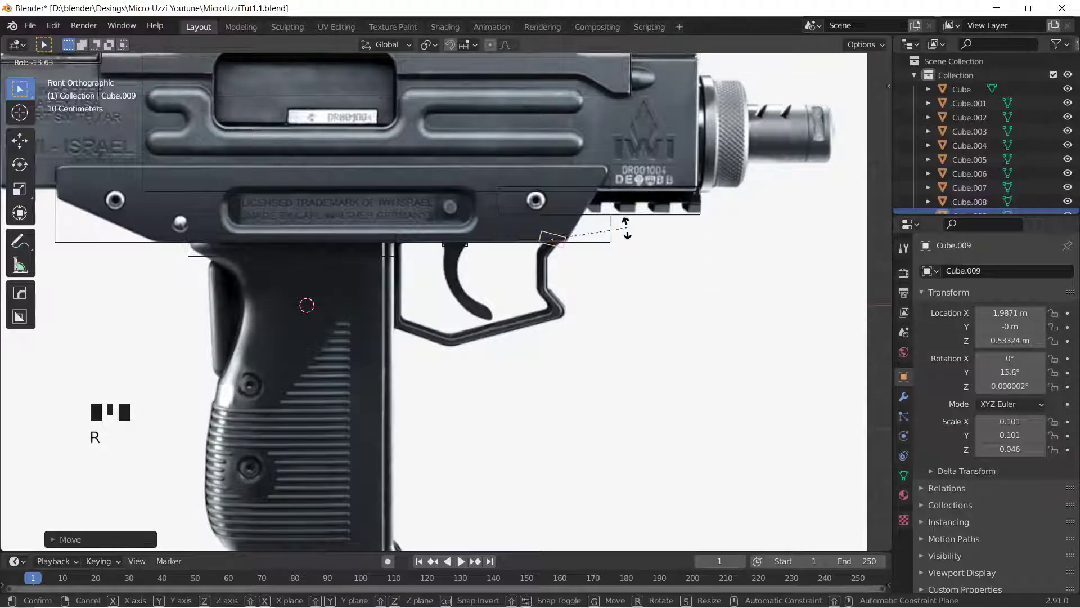
click(629, 236)
key(g)
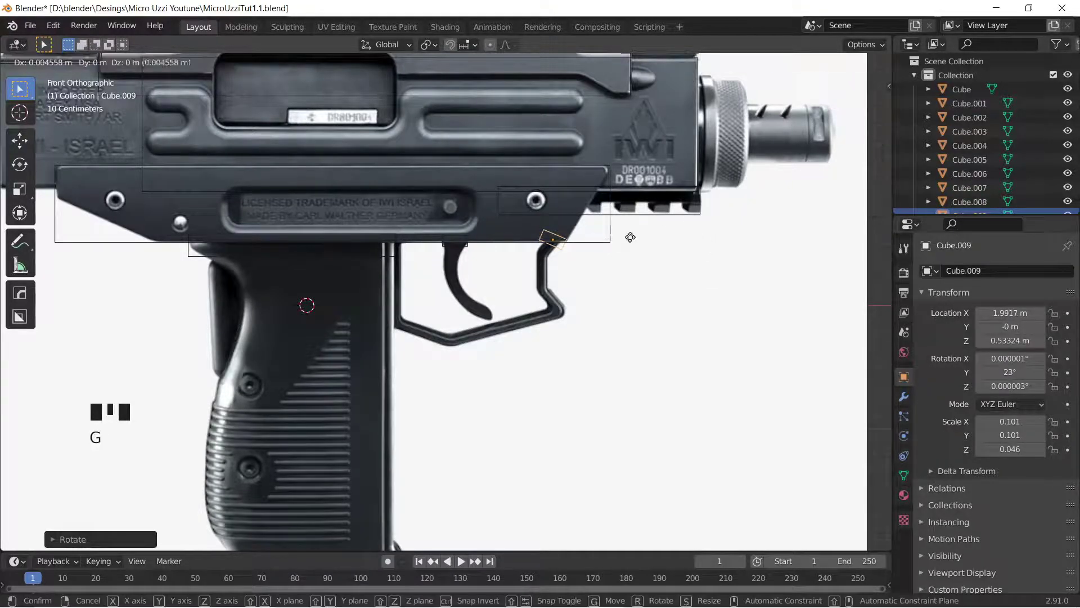
click(649, 247)
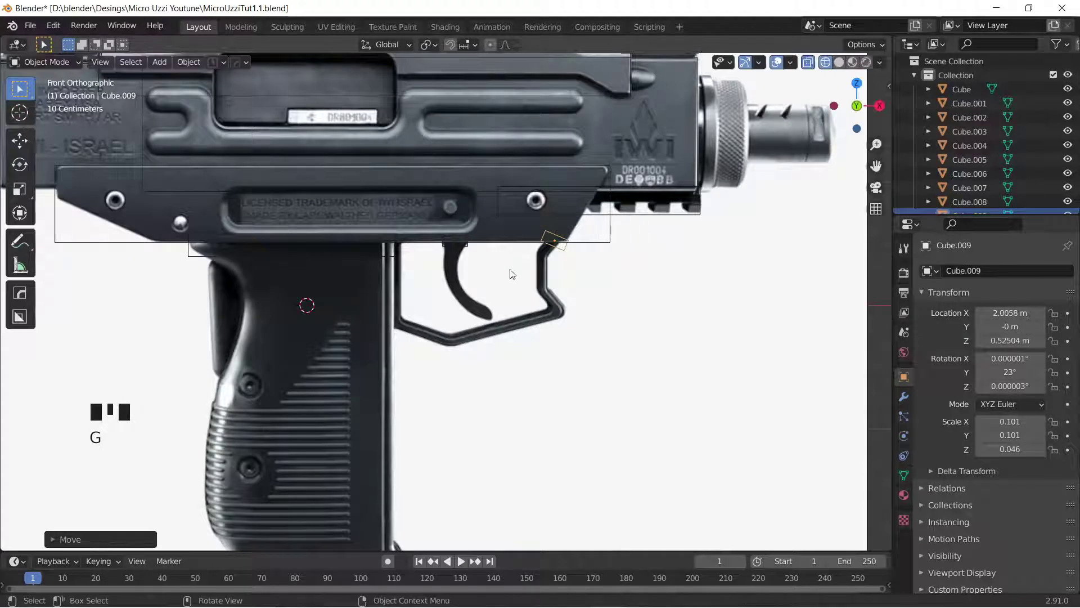
Step: Duplicate the top-of-grip block, move the copy down to the magazine, and scale it smaller
scroll(514, 269, down, 3)
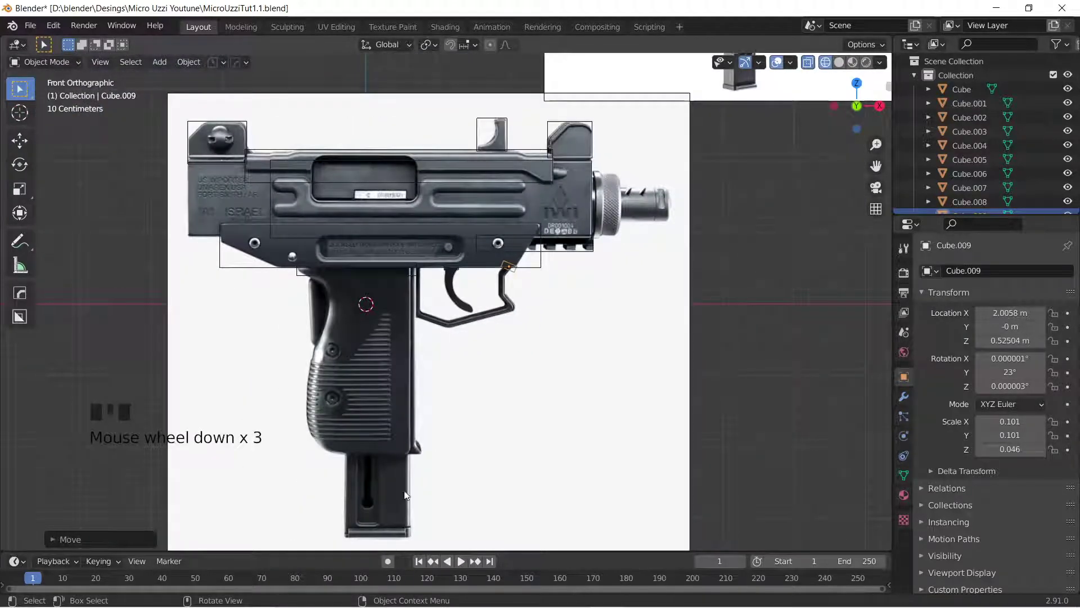
click(393, 275)
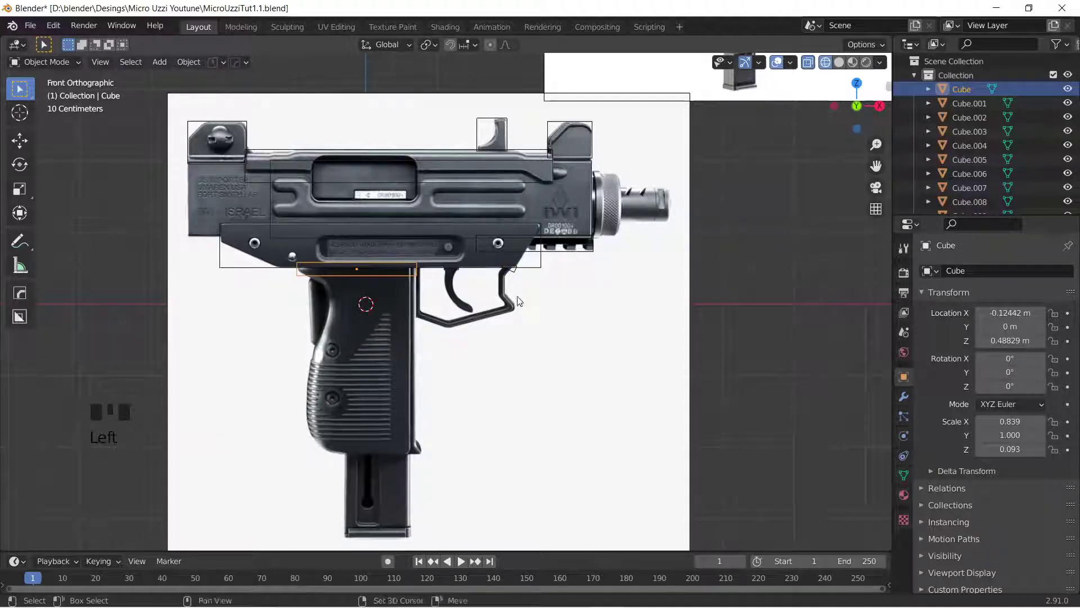
key(shift+d)
key(g)
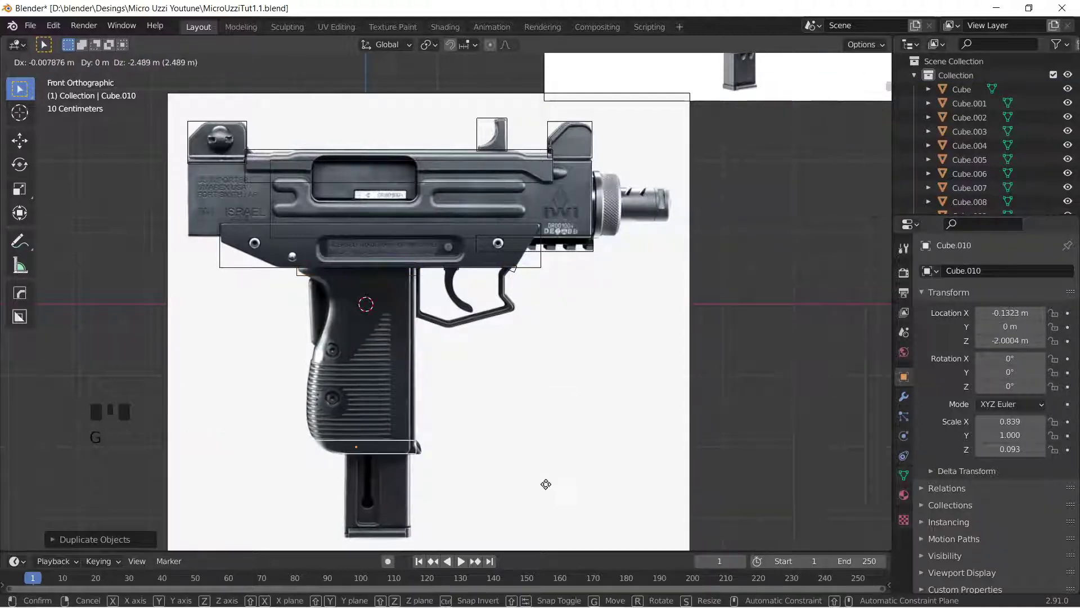
click(564, 530)
key(s)
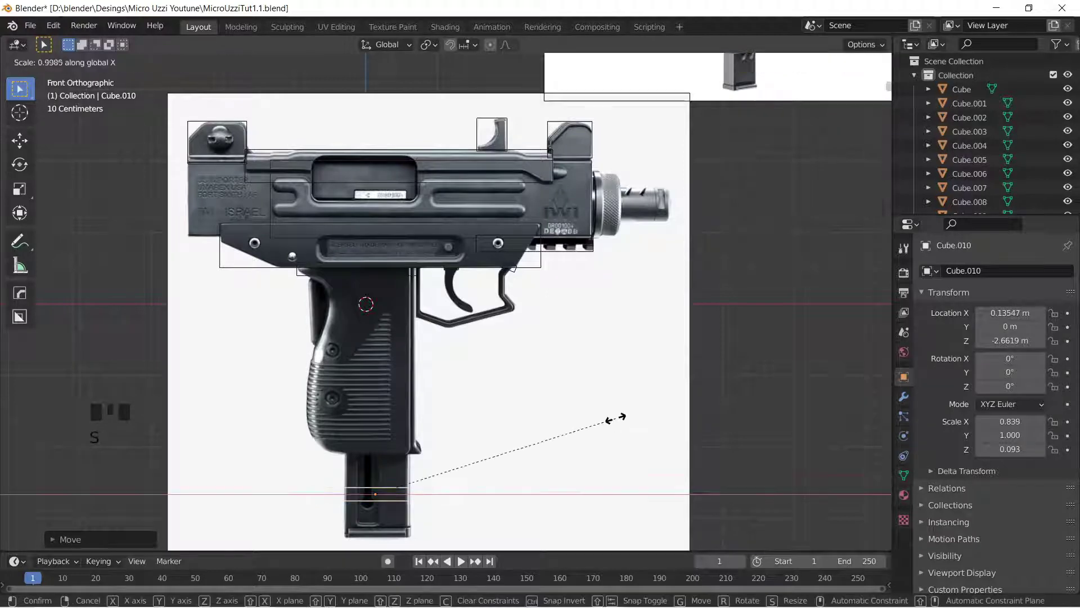
click(500, 457)
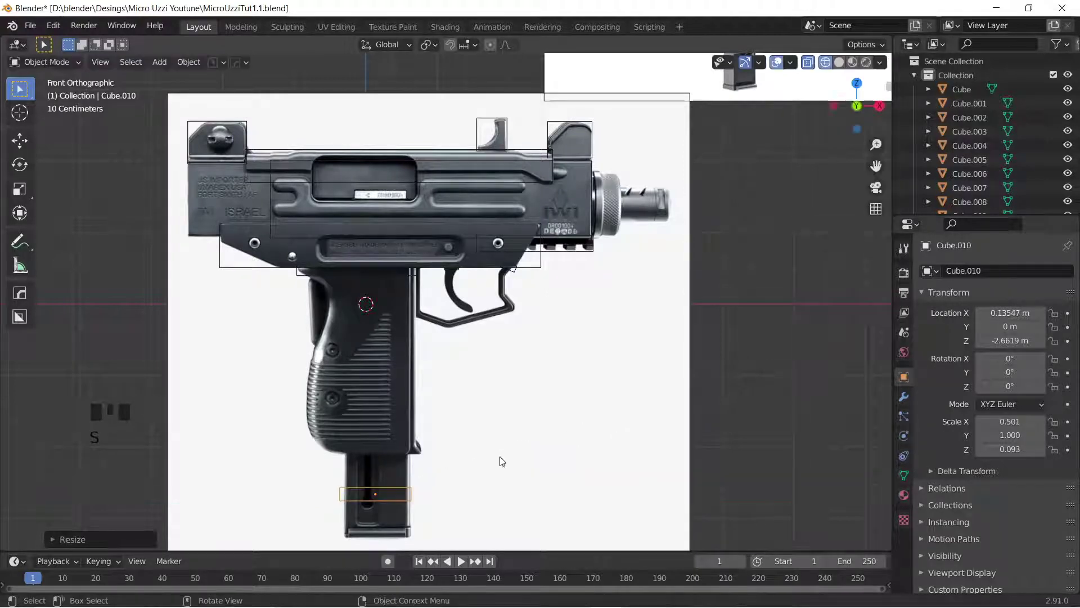
scroll(495, 439, up, 4)
shift+middle_drag(494, 434, 627, 92)
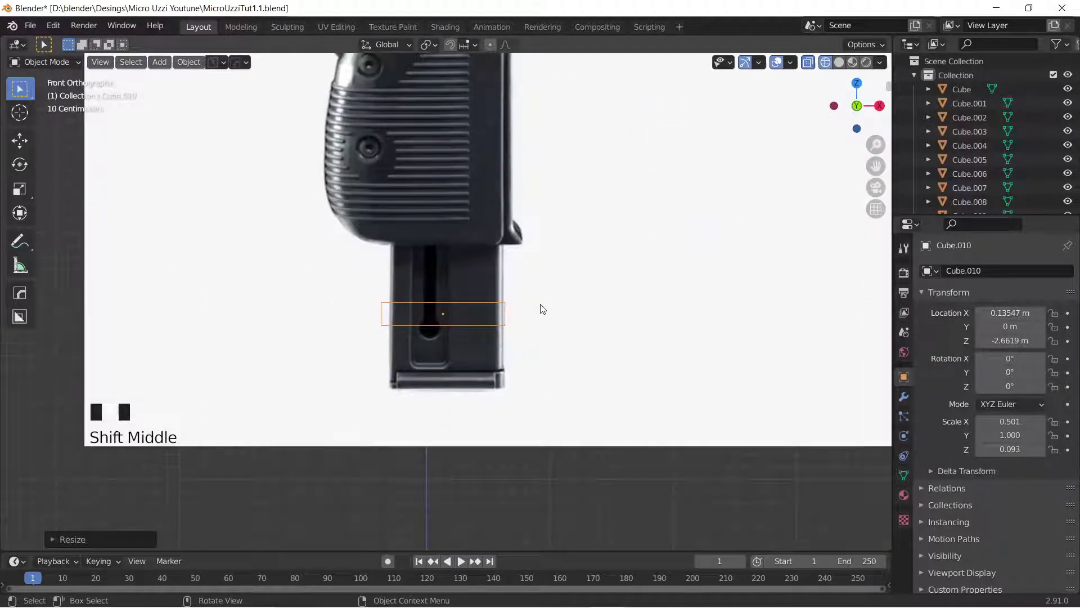
Step: Stretch and align Cube.010 over the magazine, reaching 0.464 × 1.000 × 0.817
key(s)
key(z)
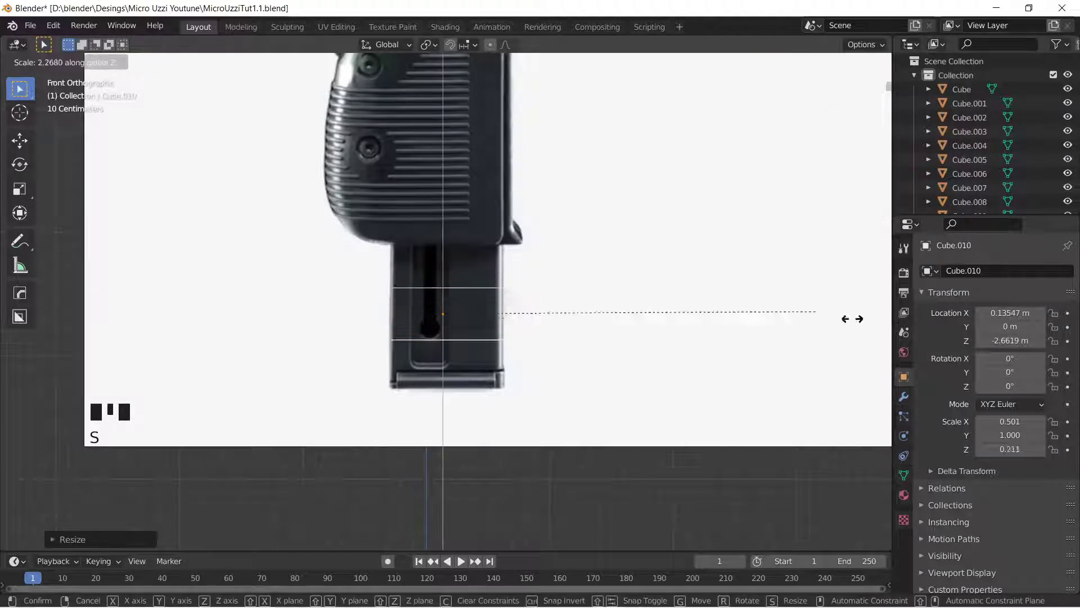
click(98, 481)
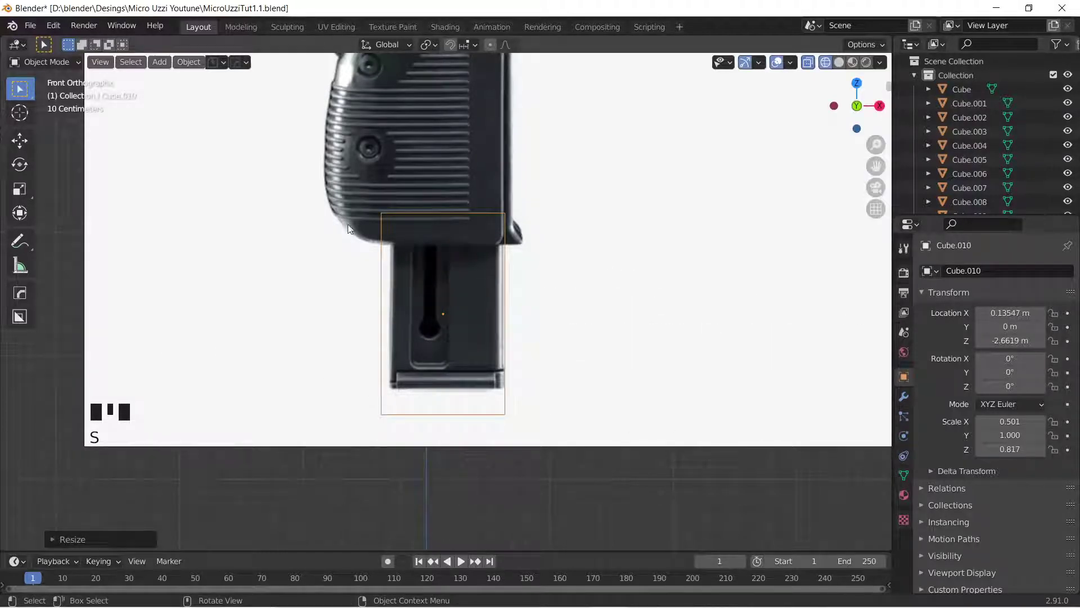
key(g)
key(z)
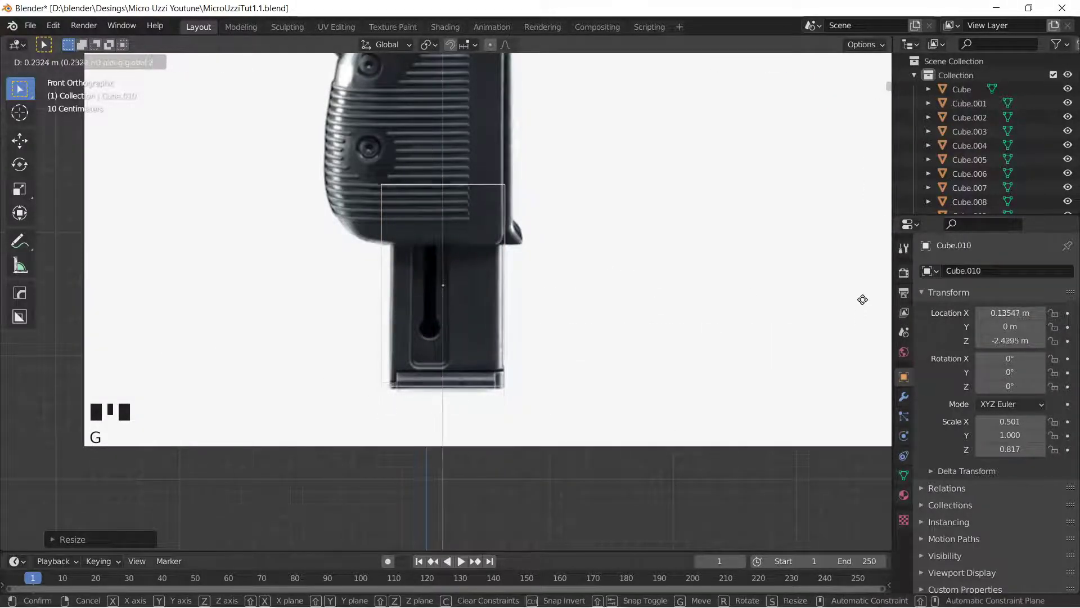
click(865, 308)
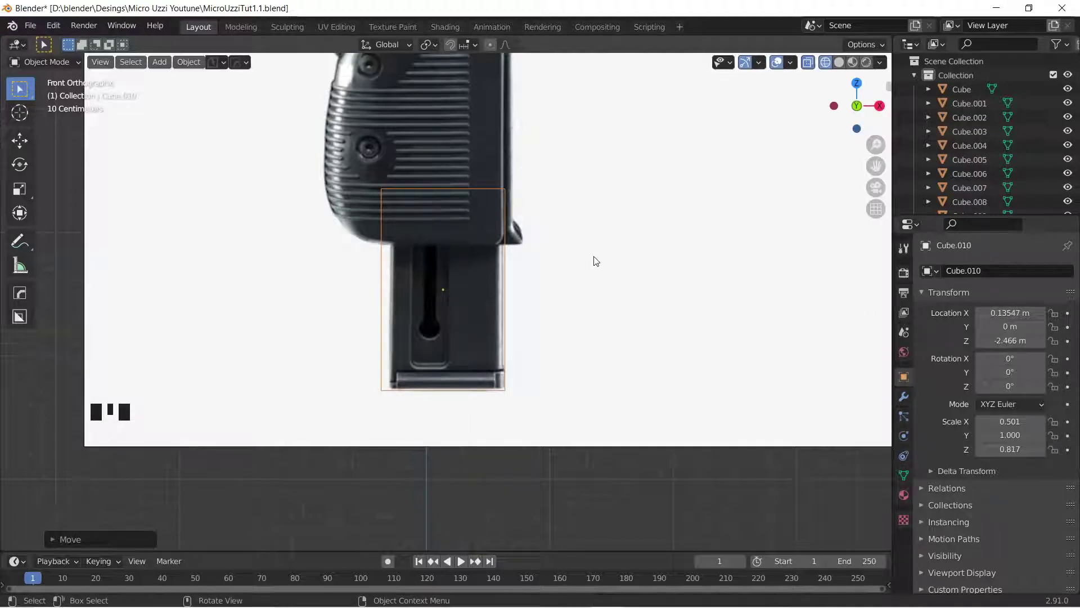
key(s)
key(x)
click(609, 250)
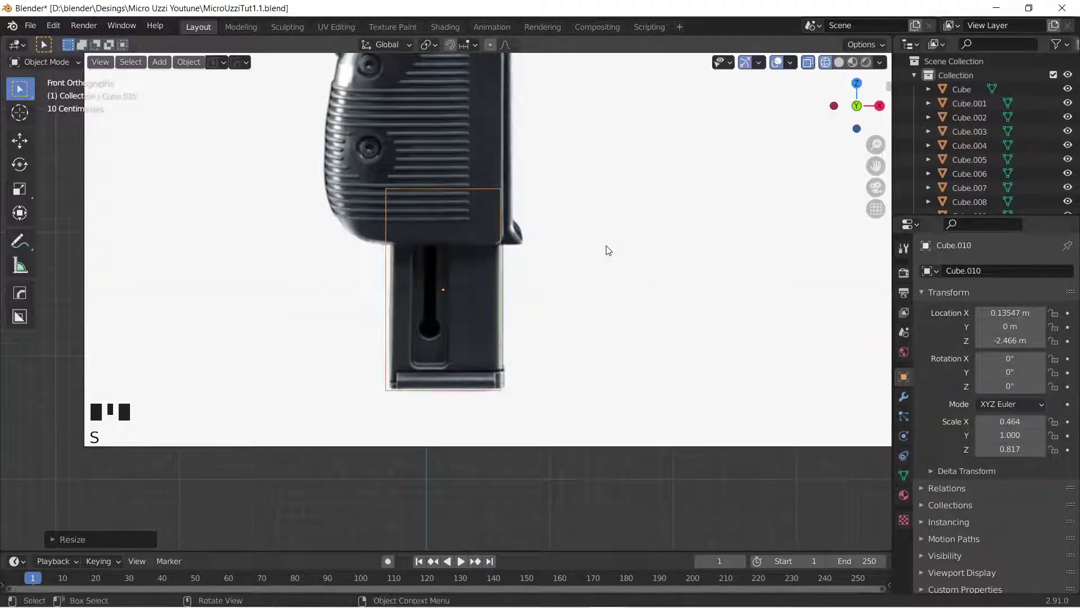
key(g)
key(x)
click(635, 246)
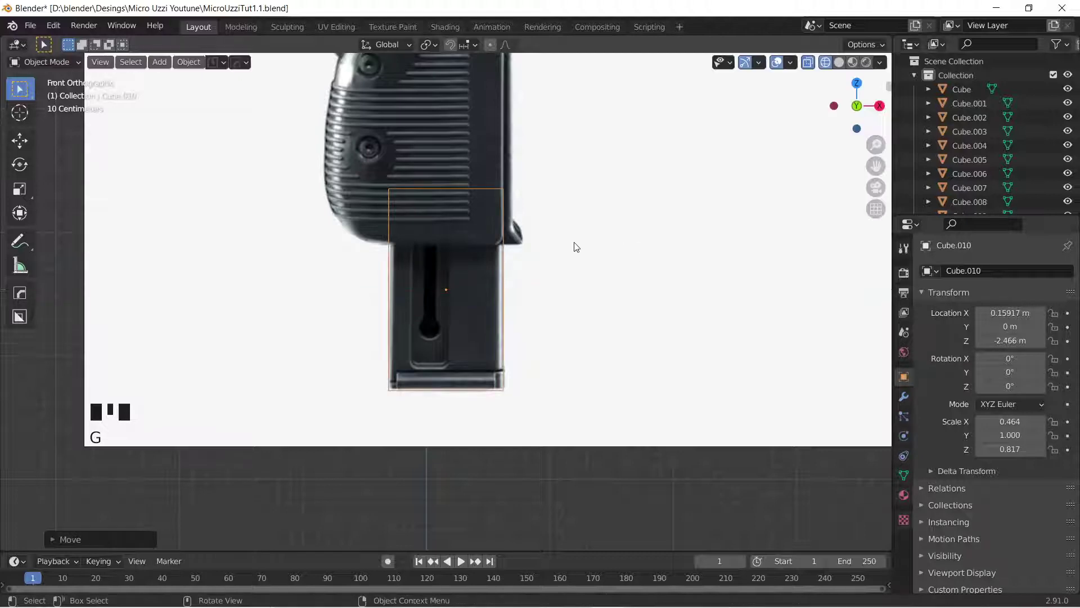
Step: Switch to solid shading, orbit to inspect the blocks, and select receiver block Cube.002
scroll(577, 242, down, 4)
shift+middle_drag(578, 242, 576, 316)
key(shift+z)
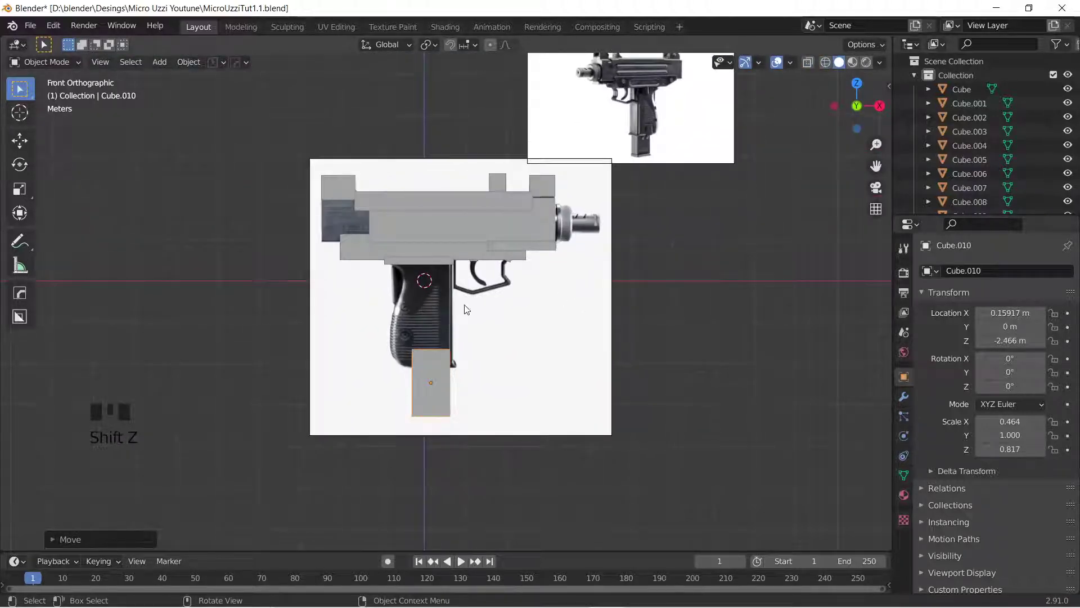
middle_drag(465, 309, 409, 207)
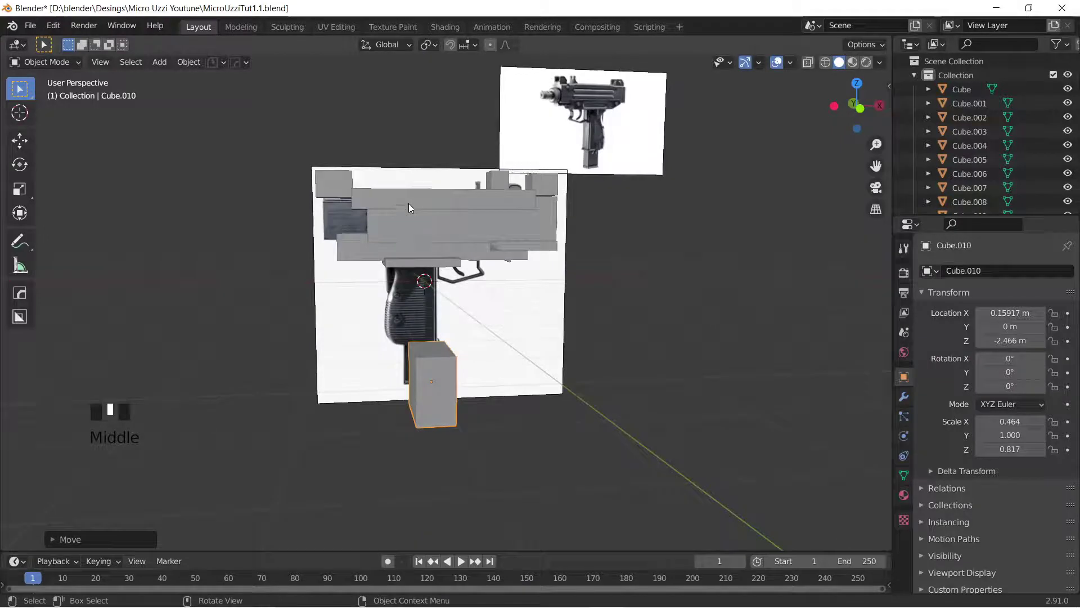
click(422, 231)
Step: Return to the front wireframe view and stretch Cube.002 along X
key(grave)
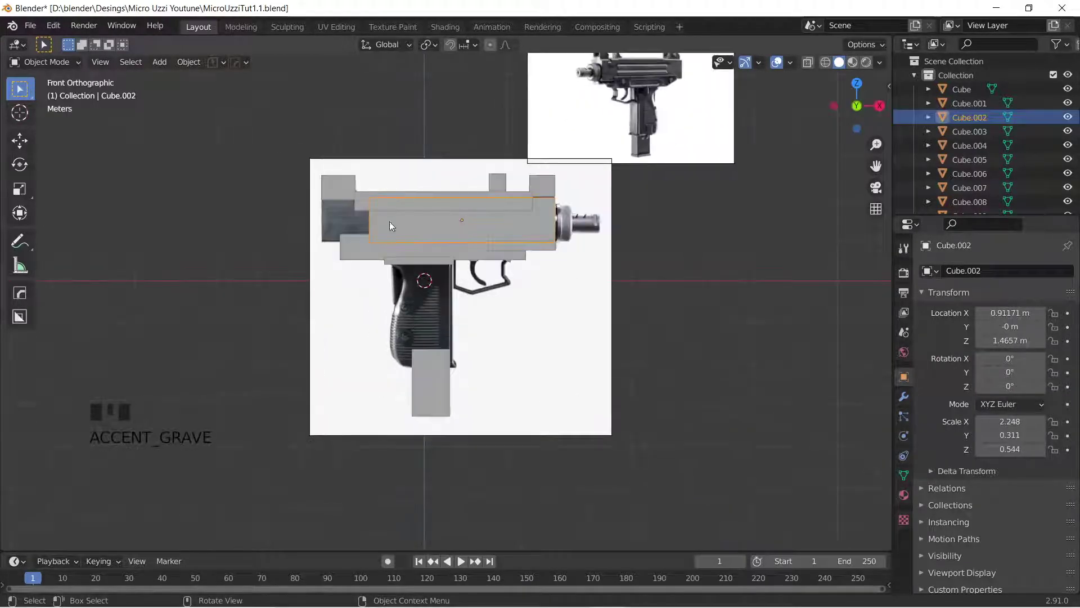
key(shift+z)
scroll(398, 221, up, 1)
scroll(399, 202, up, 1)
shift+middle_drag(544, 180, 549, 218)
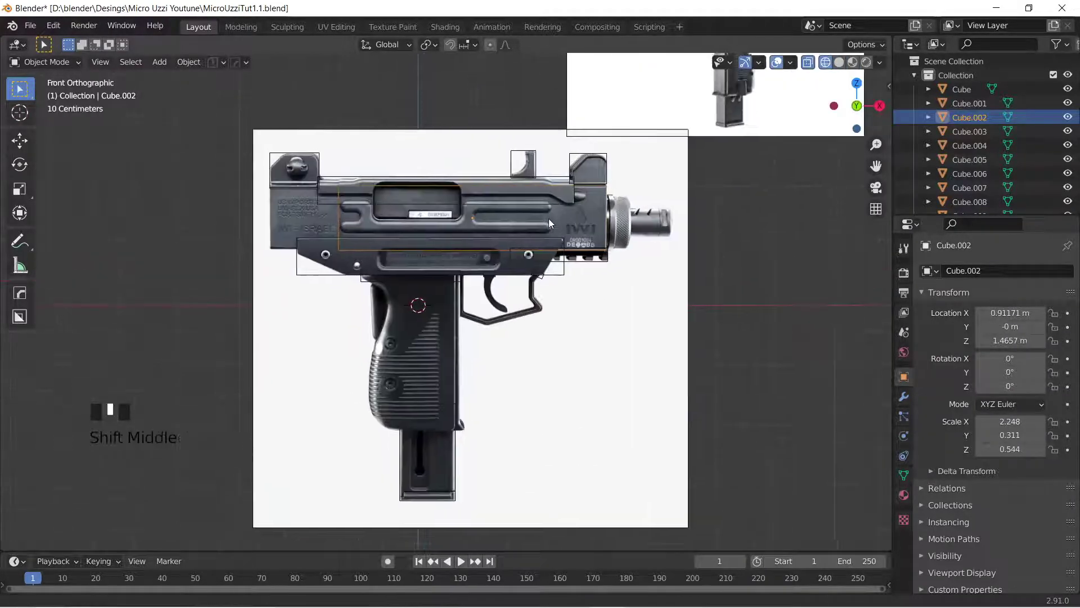
key(s)
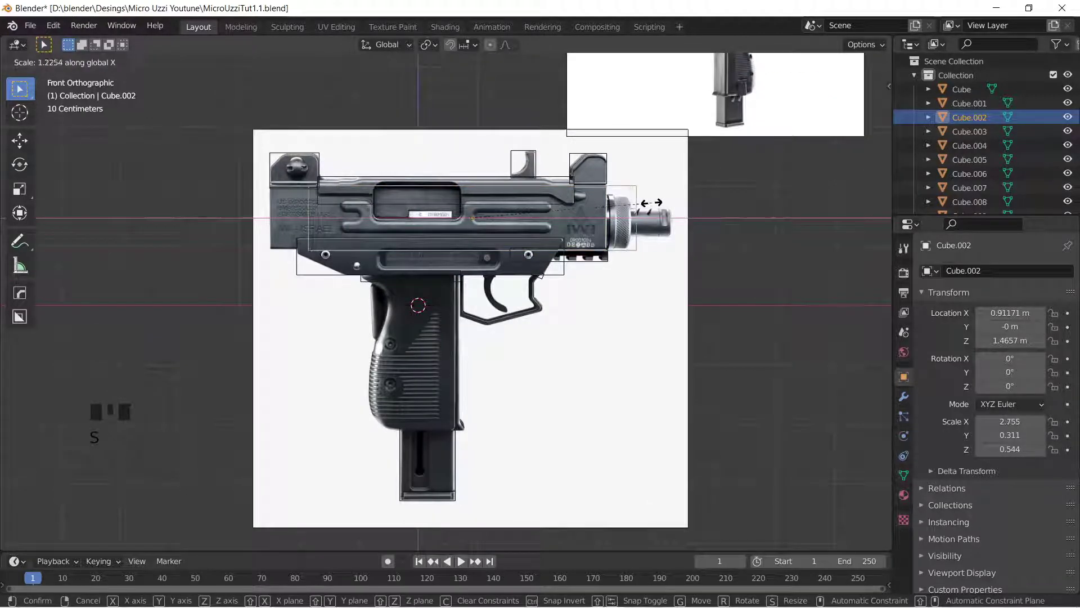
click(655, 206)
Step: Shift Cube.002 left to X 0.33711 m and fine-tune its length to X scale 2.834
key(g)
key(x)
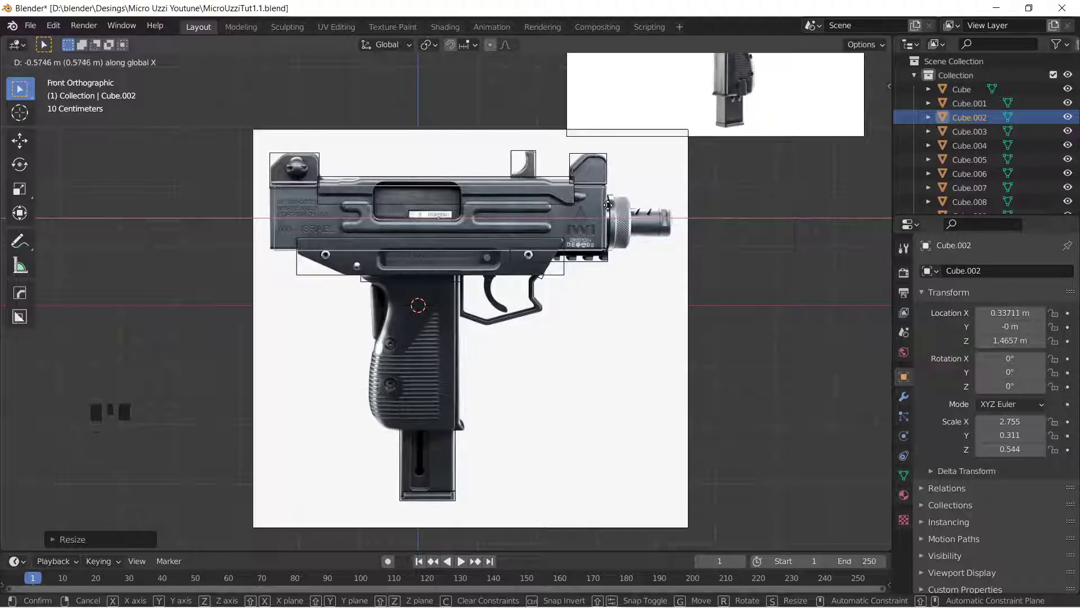
click(607, 204)
key(s)
key(x)
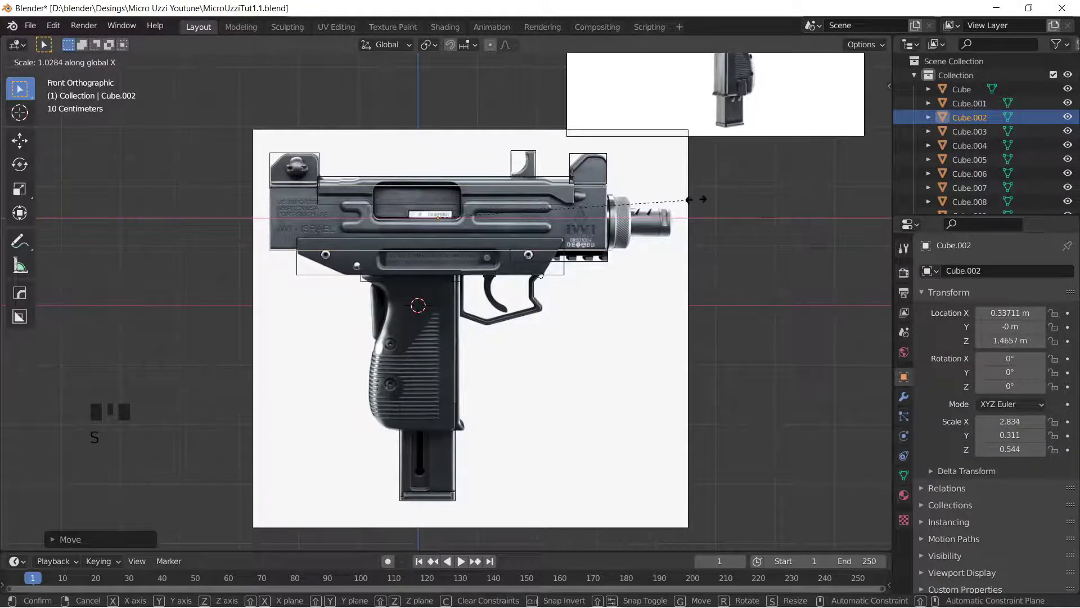
click(695, 199)
key(shift+a)
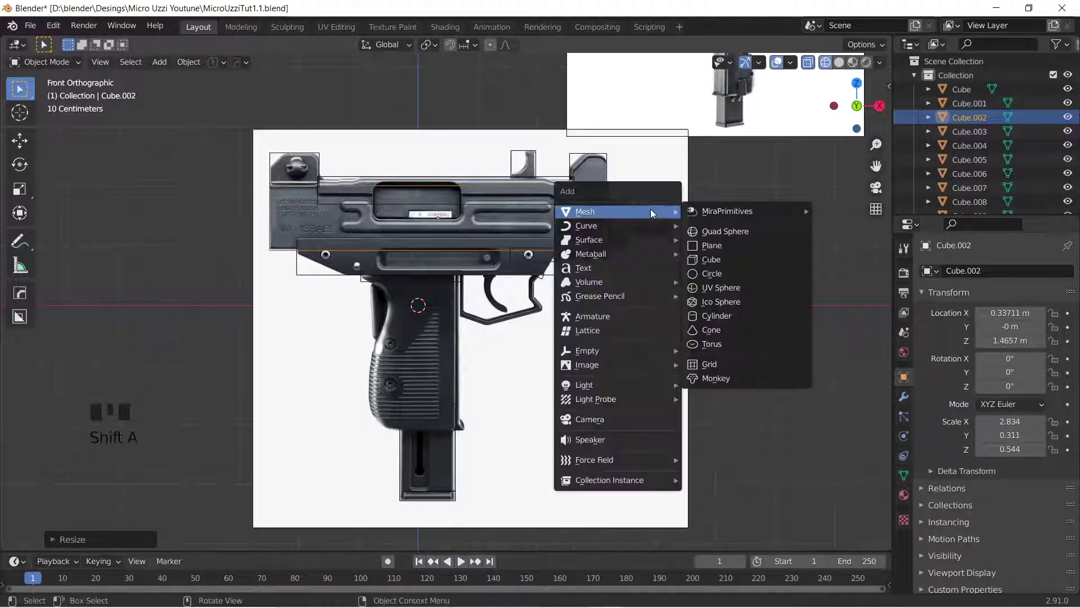
Step: Add a 64-vertex cylinder and rotate it 90° on Y so it lies sideways
click(731, 289)
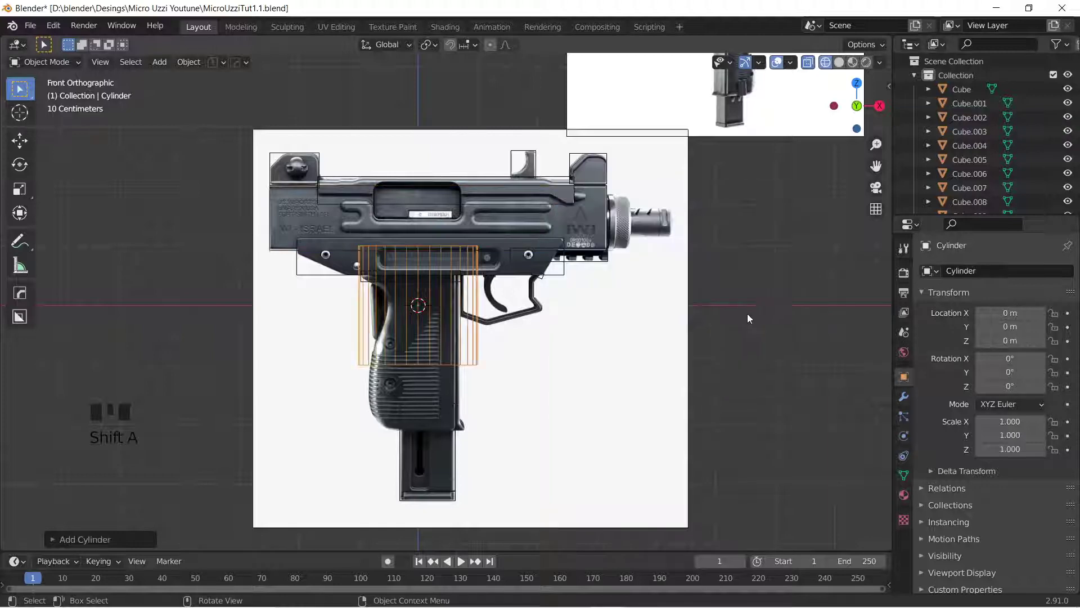
click(72, 540)
double_click(202, 372)
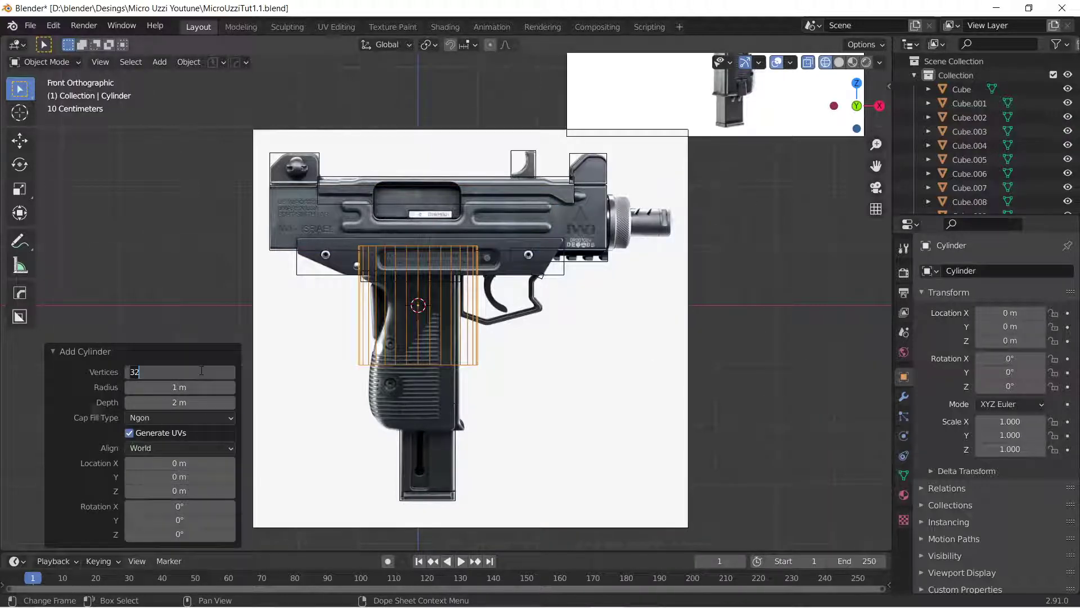
text(64)
key(Return)
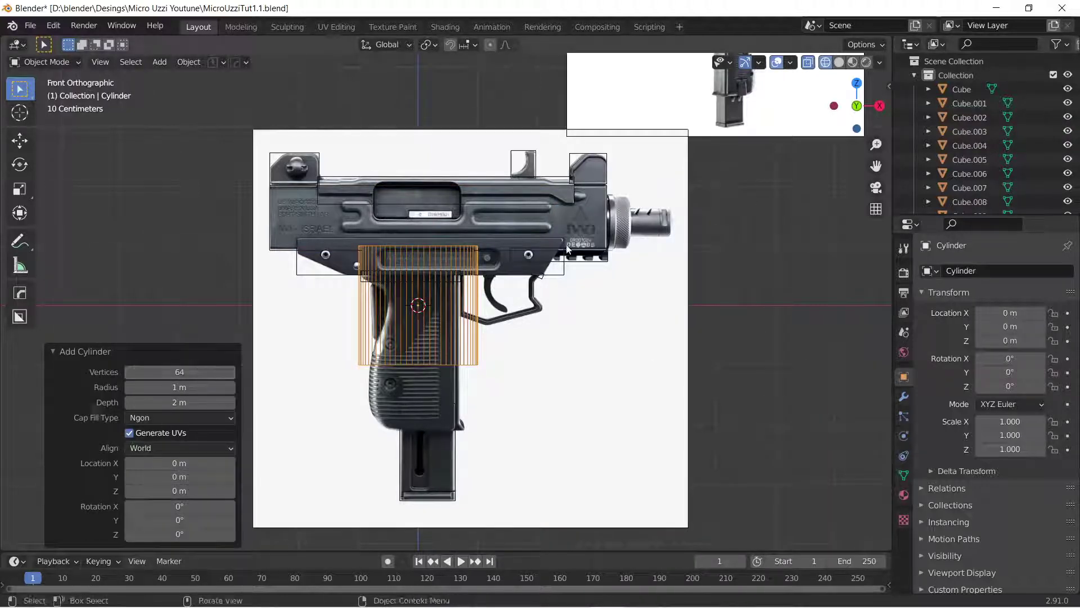
text(ry90)
click(587, 228)
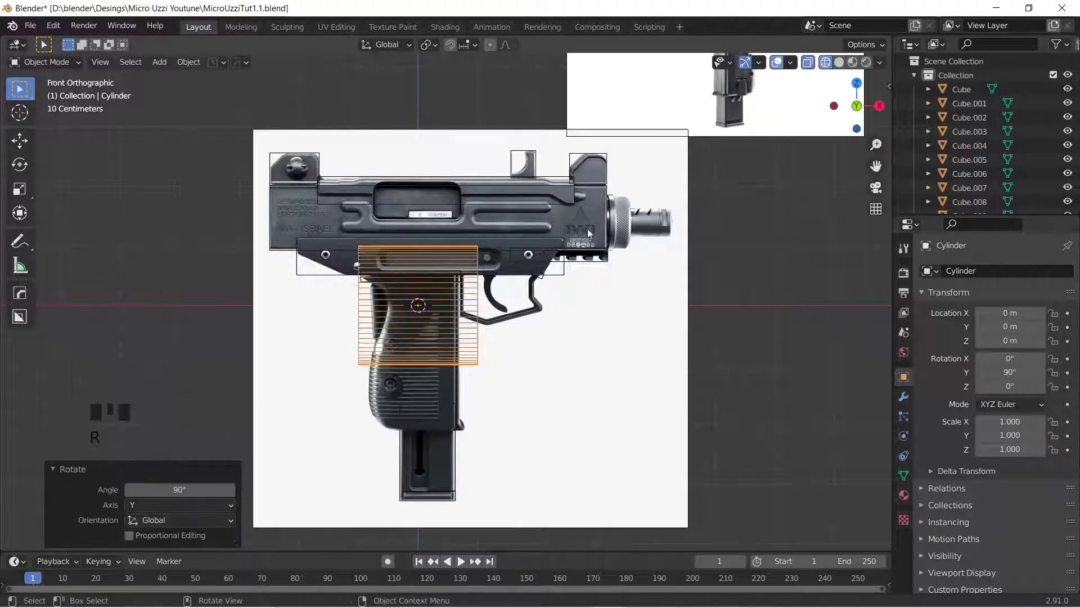
Step: Scale the cylinder down and move it to the gun's muzzle
key(s)
click(578, 285)
key(g)
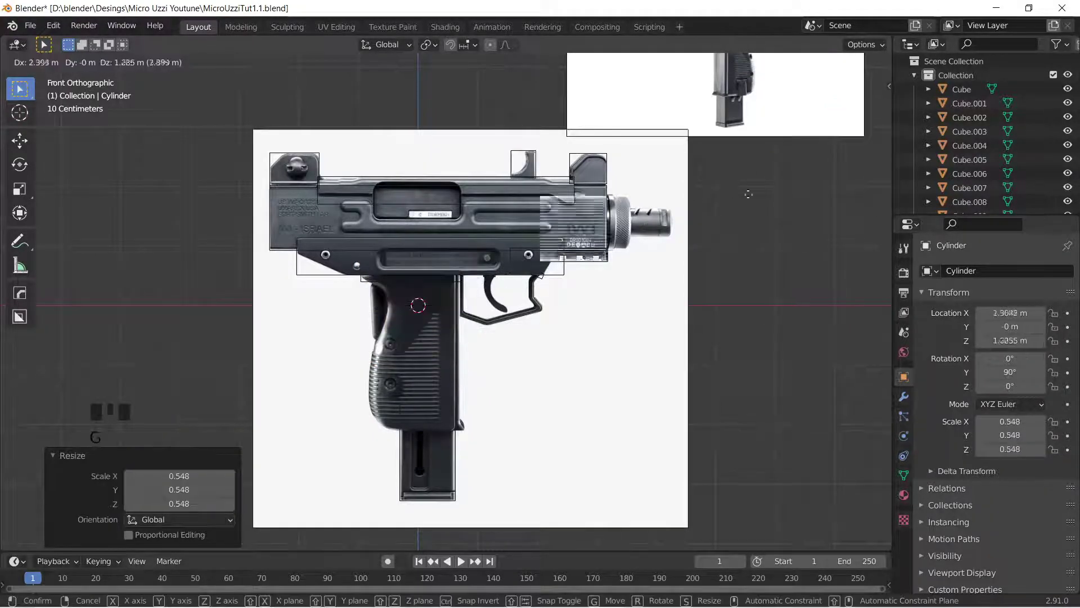
click(766, 181)
scroll(731, 201, up, 4)
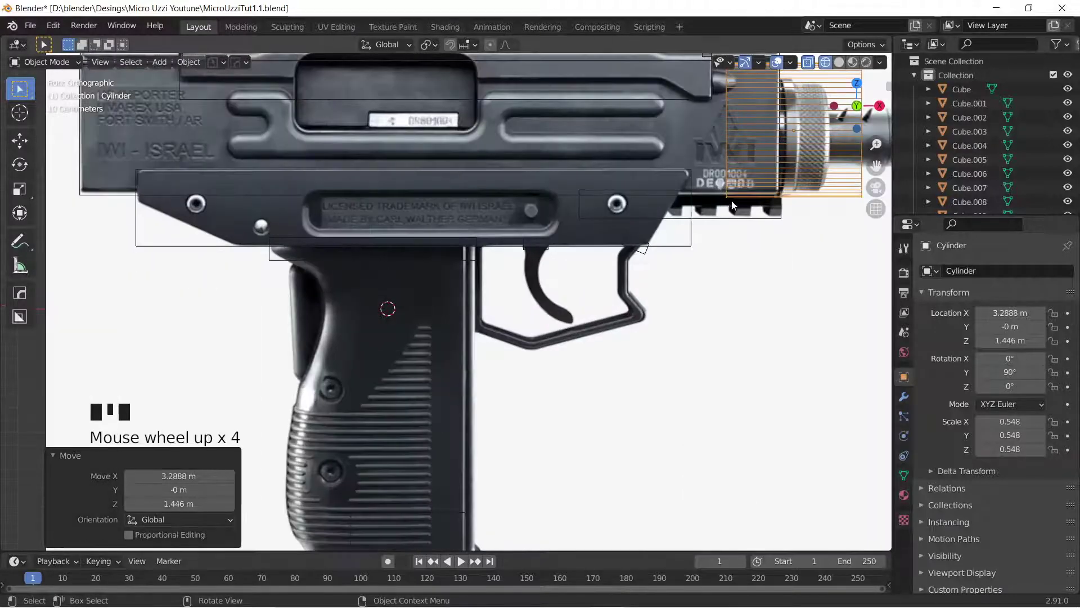
shift+middle_drag(732, 200, 480, 353)
Step: Shrink the cylinder further, lower it along Z onto the barrel nut, and thin it along X
key(s)
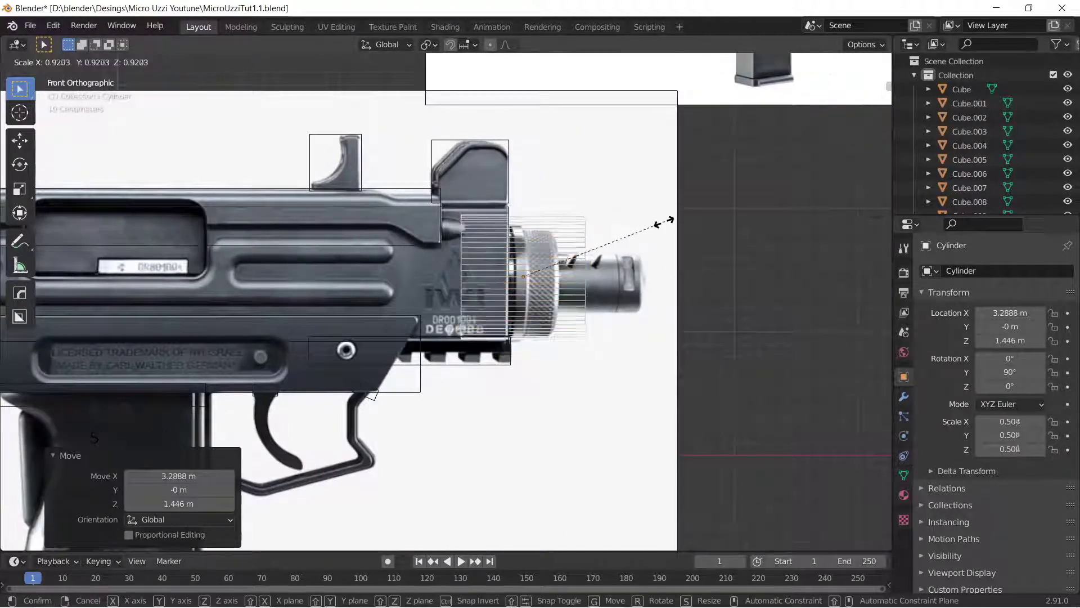
click(648, 231)
key(g)
key(z)
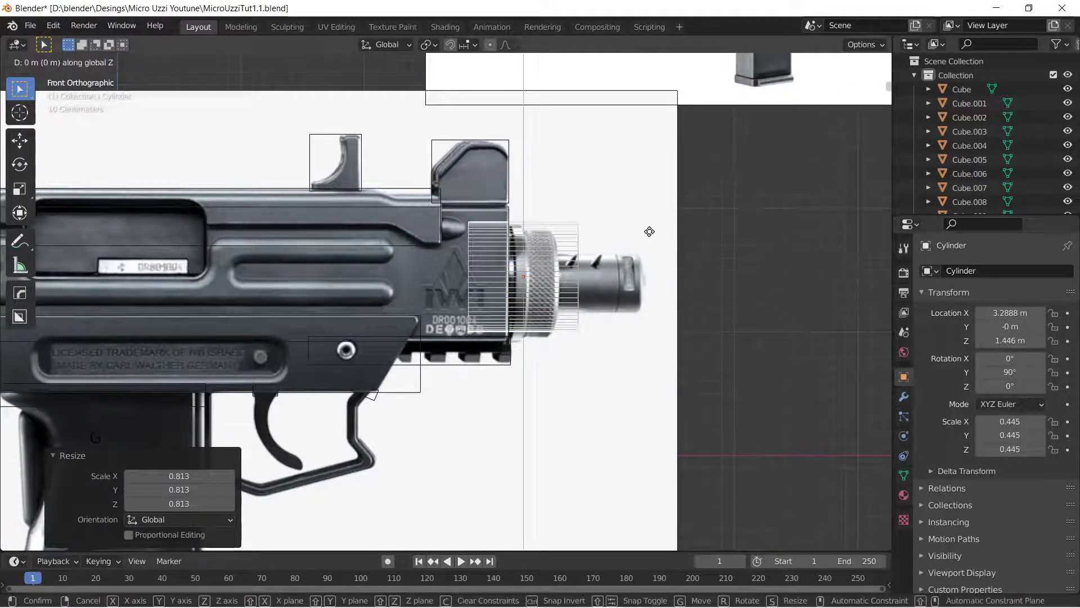
click(649, 238)
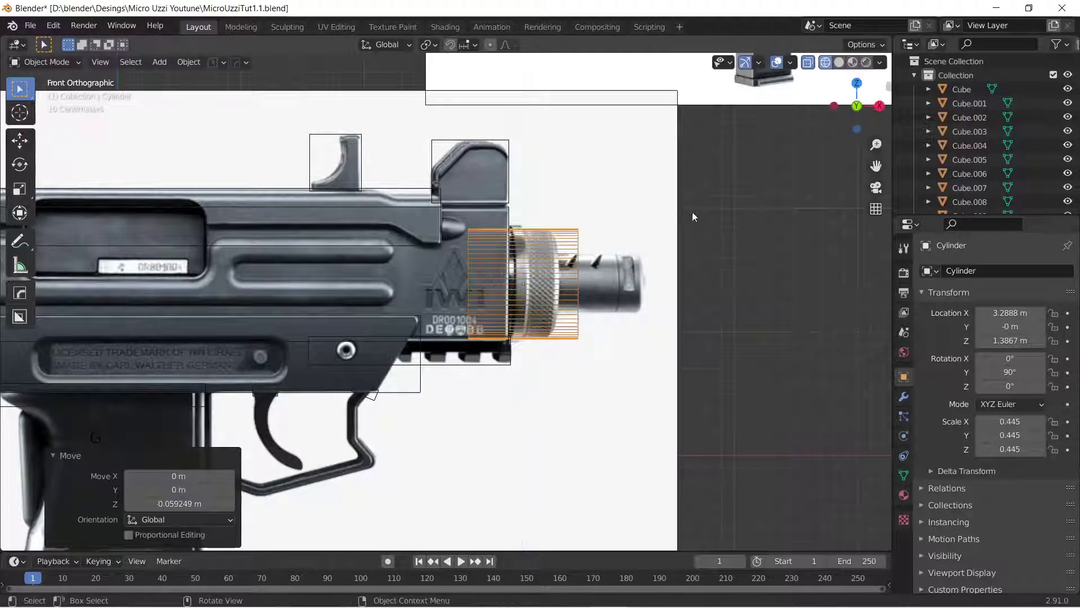
key(s)
key(x)
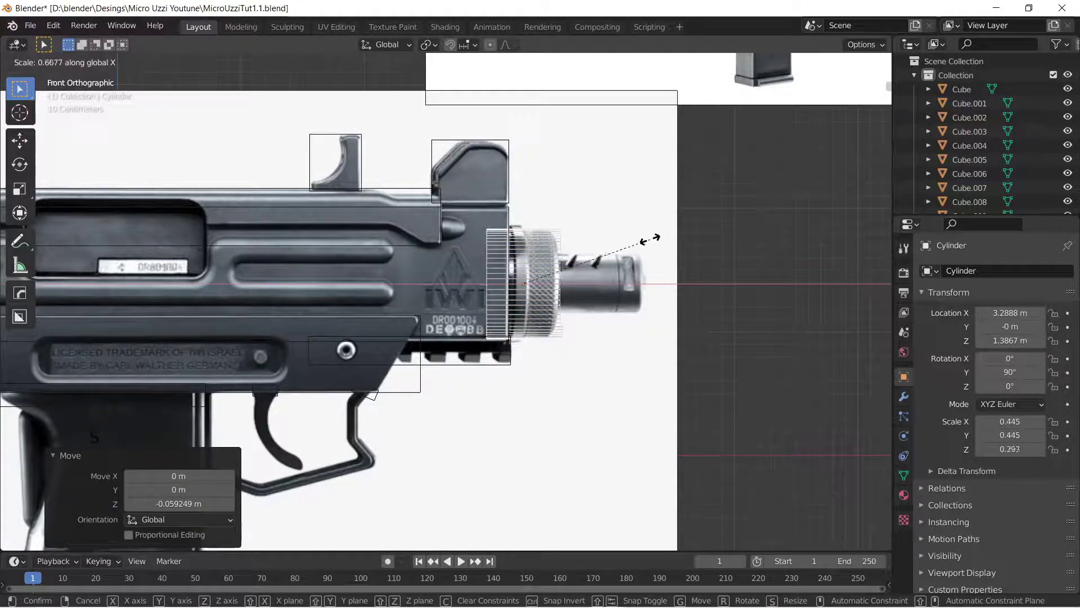
click(646, 242)
Step: Duplicate the cylinder, shrink the copy and slide it forward along X
key(shift+d)
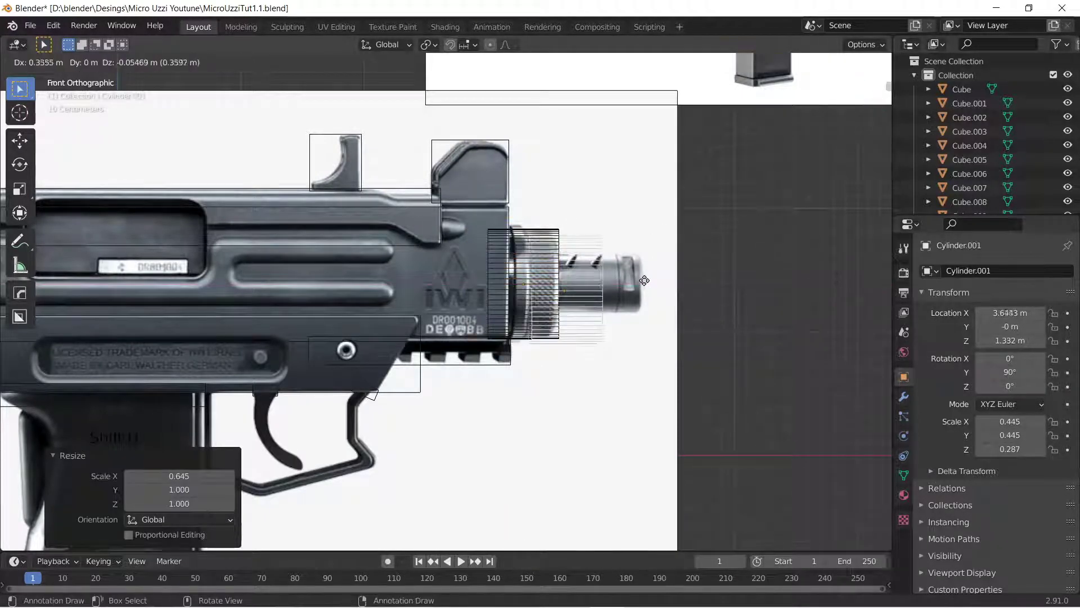
key(Escape)
key(s)
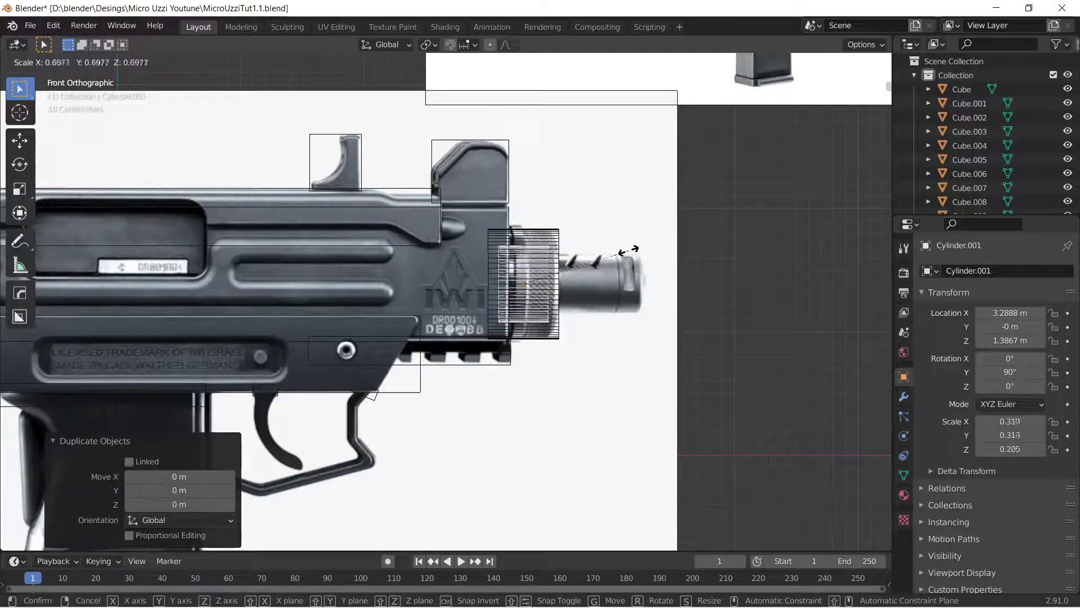
click(623, 255)
key(g)
key(x)
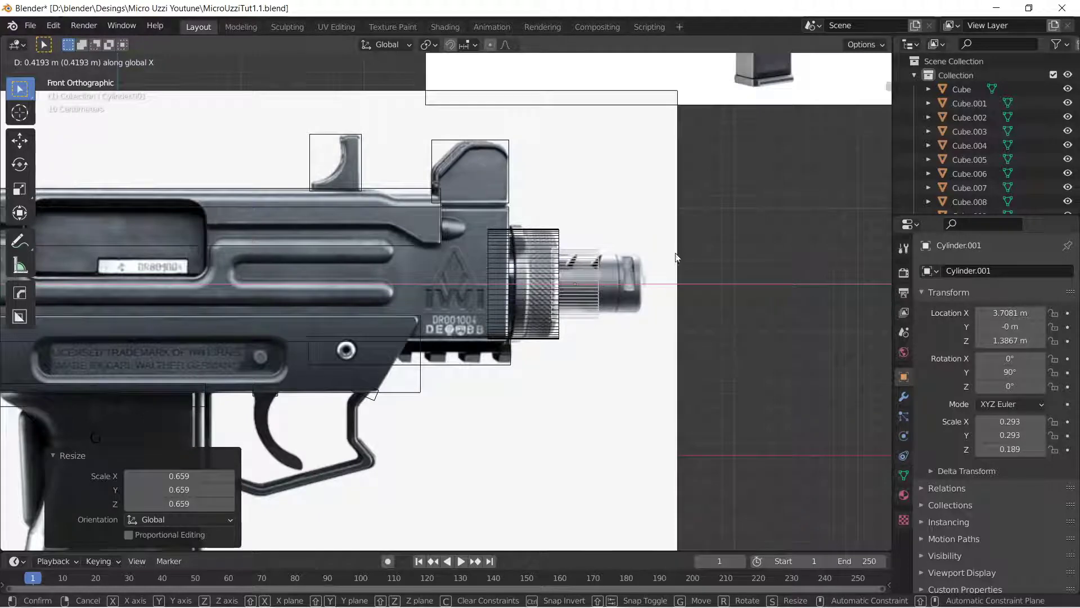
click(686, 238)
Step: Shrink Cylinder.001, stretch it along X and move it forward onto the barrel tip
key(s)
click(681, 240)
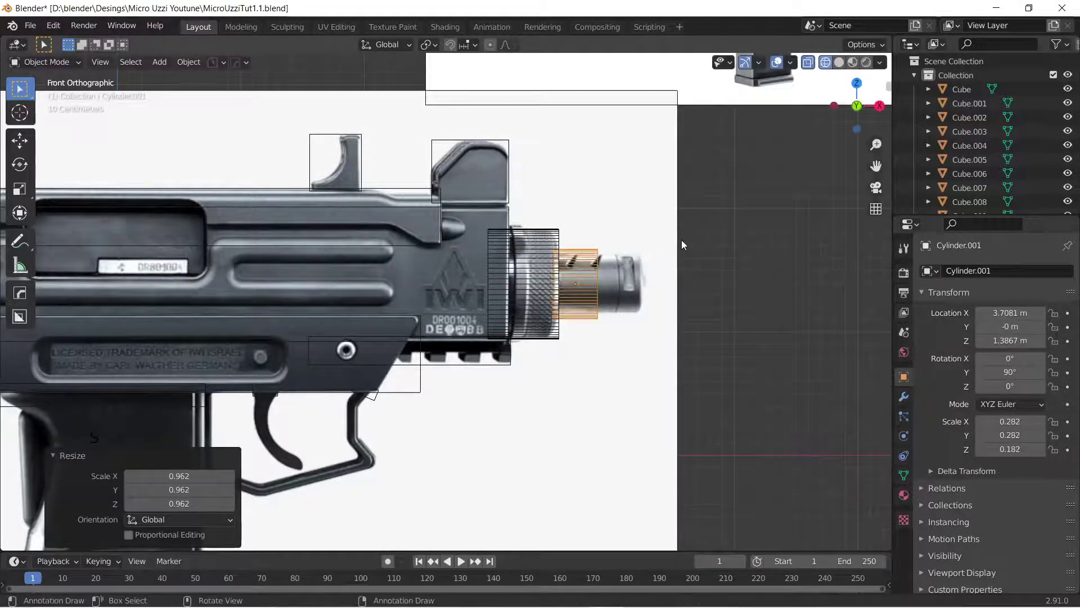
key(s)
key(x)
click(810, 242)
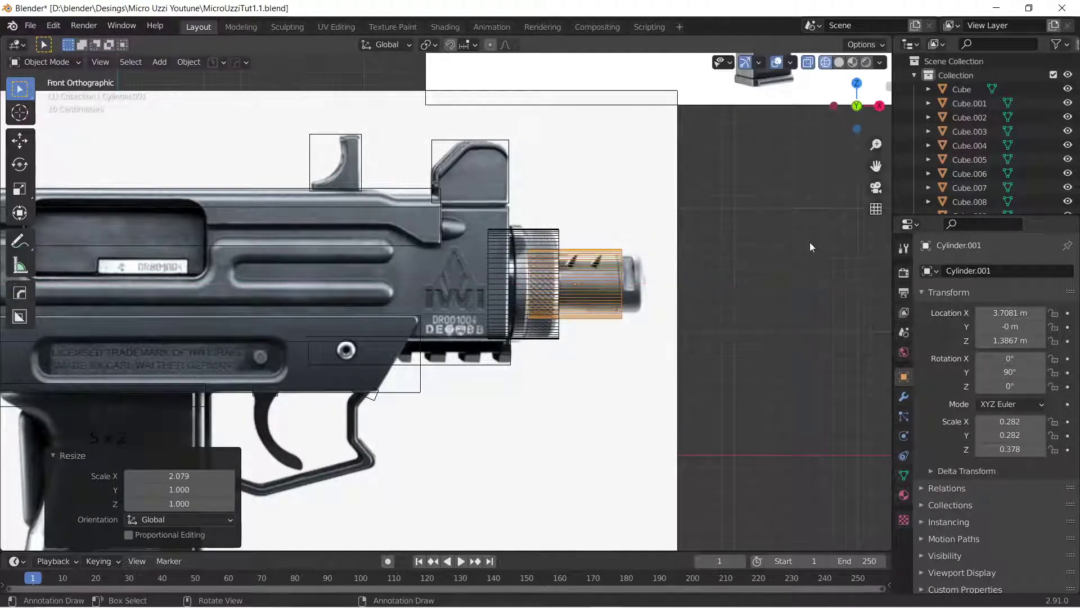
key(g)
key(x)
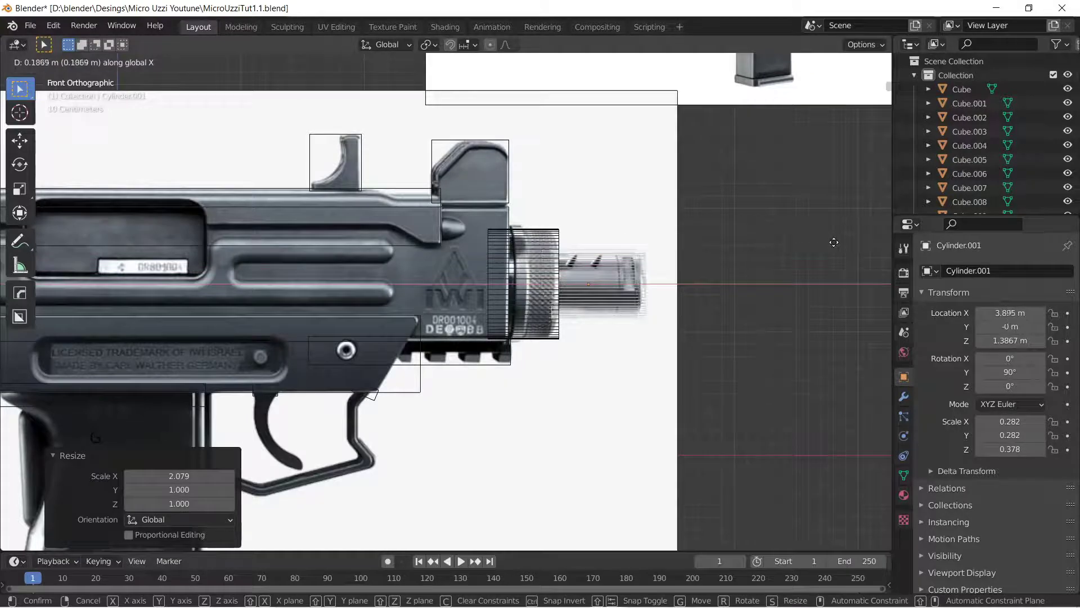
click(837, 241)
Step: Select the thin cube under the receiver and enter Edit Mode on it
scroll(622, 207, down, 3)
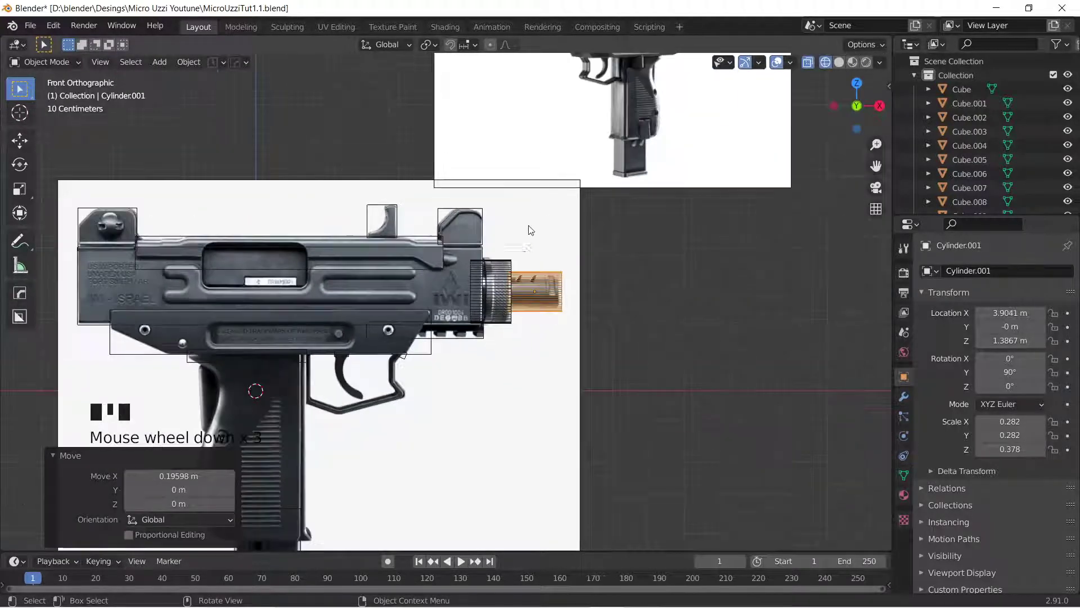
shift+middle_drag(529, 229, 711, 137)
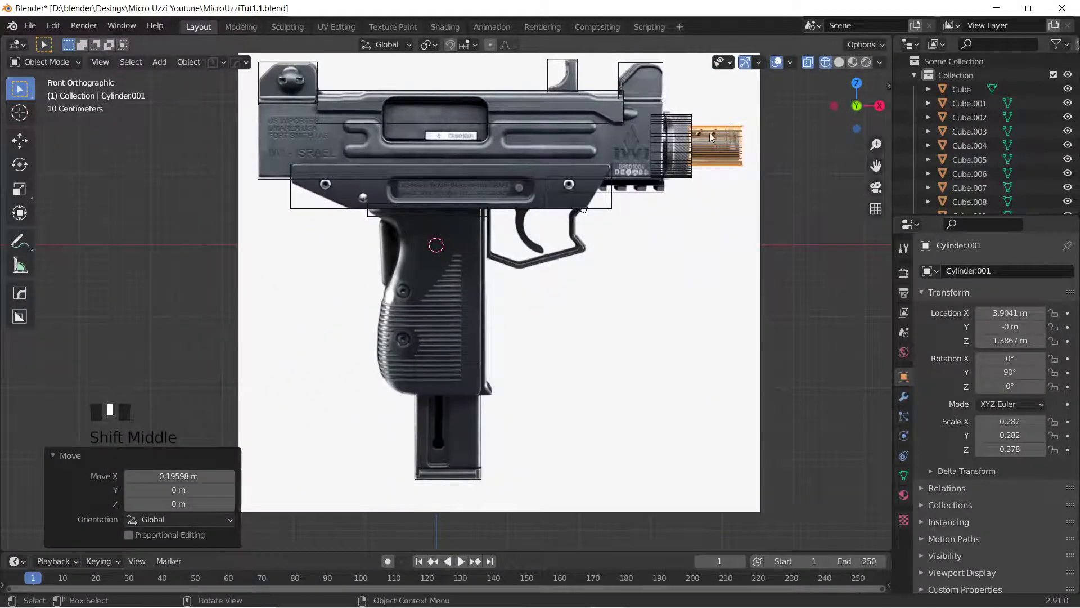
click(438, 217)
key(Tab)
Step: Extrude the cube's bottom edge down in 14 stacked sections to the grip's base
scroll(401, 211, up, 1)
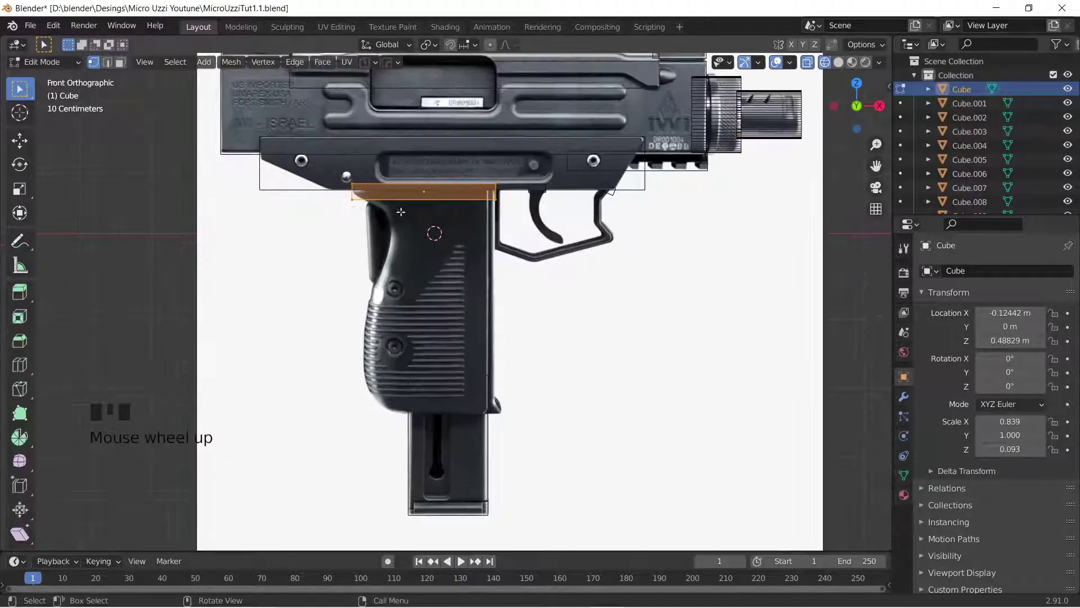
click(343, 198)
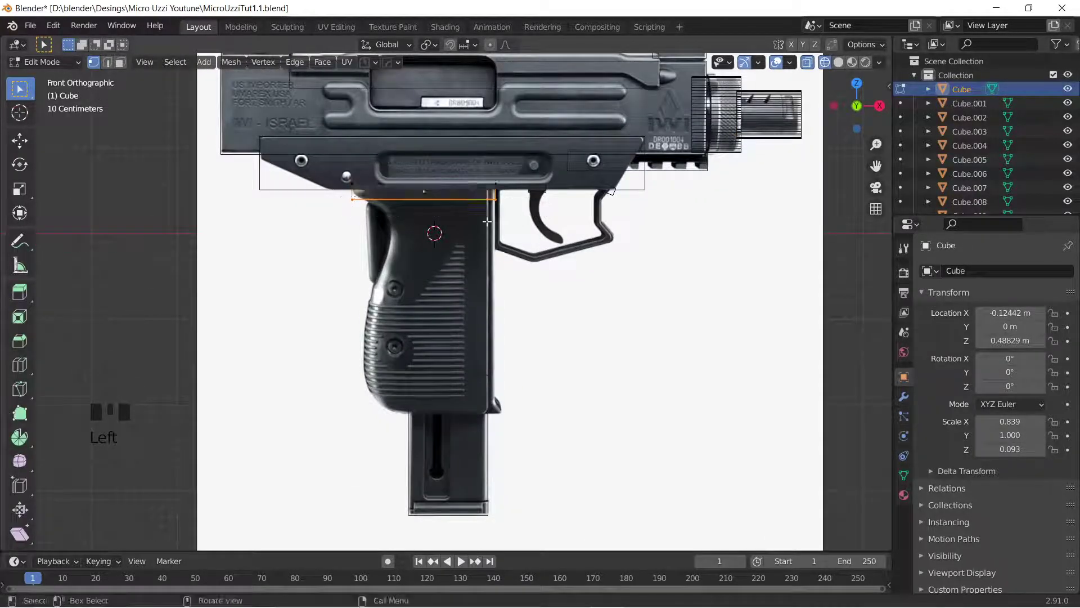
key(e)
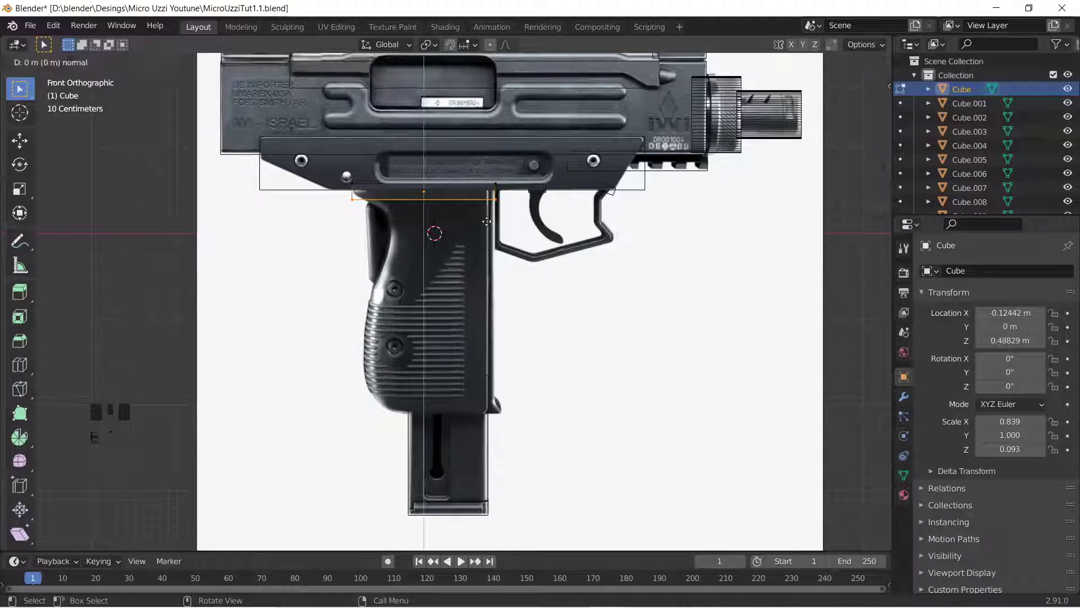
click(419, 216)
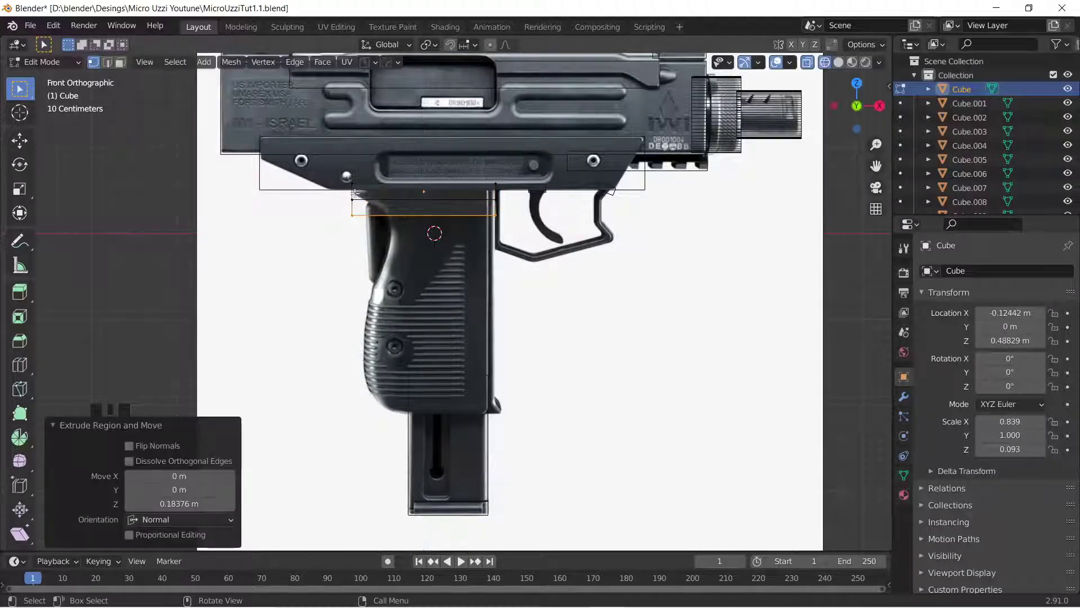
key(e)
click(440, 249)
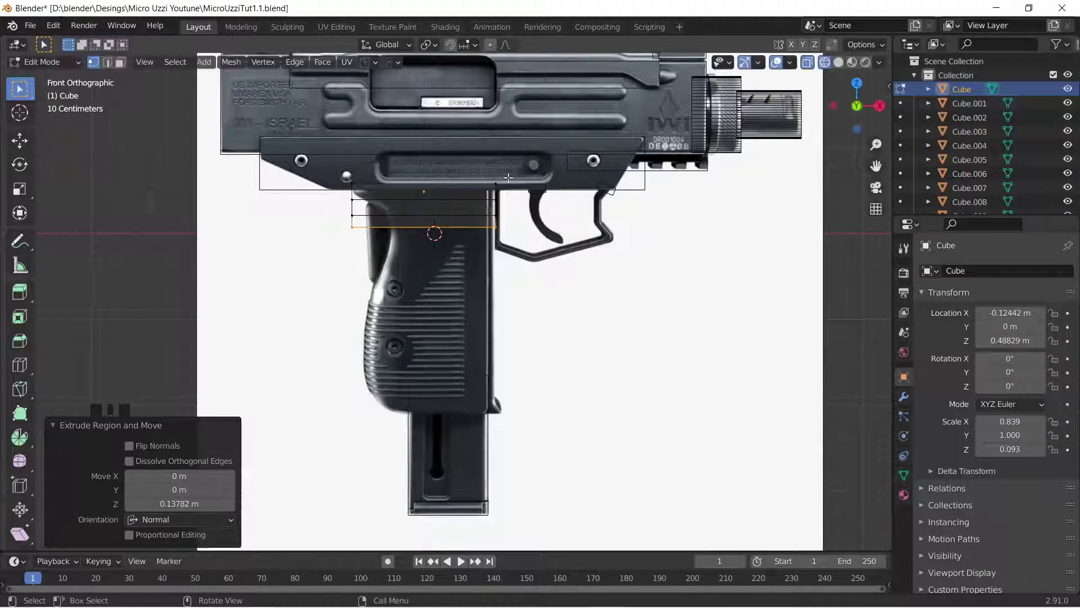
key(e)
click(450, 275)
key(e)
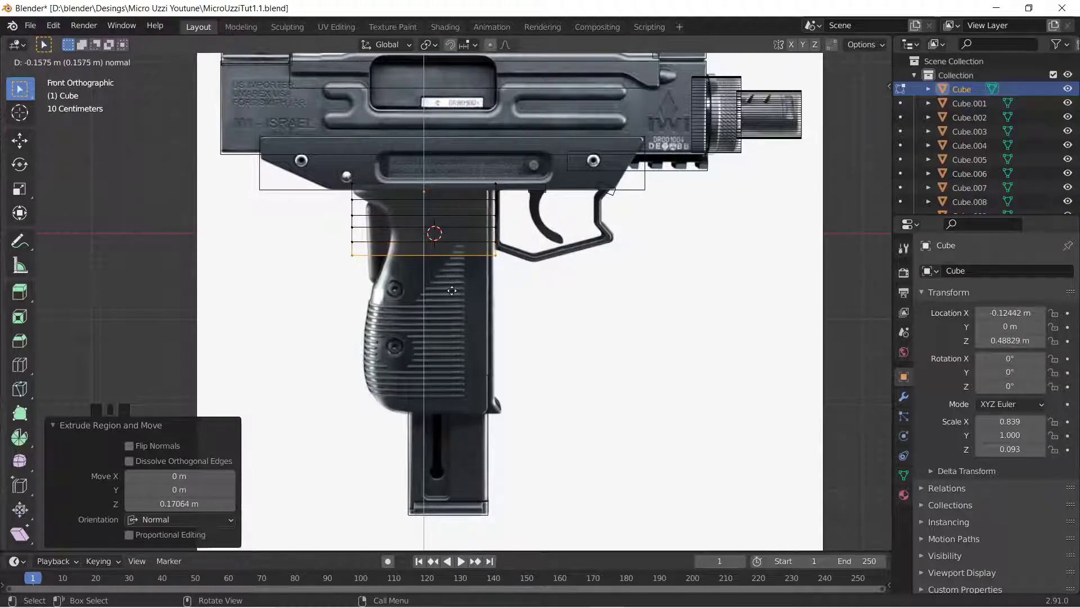
click(452, 292)
key(e)
click(452, 308)
key(e)
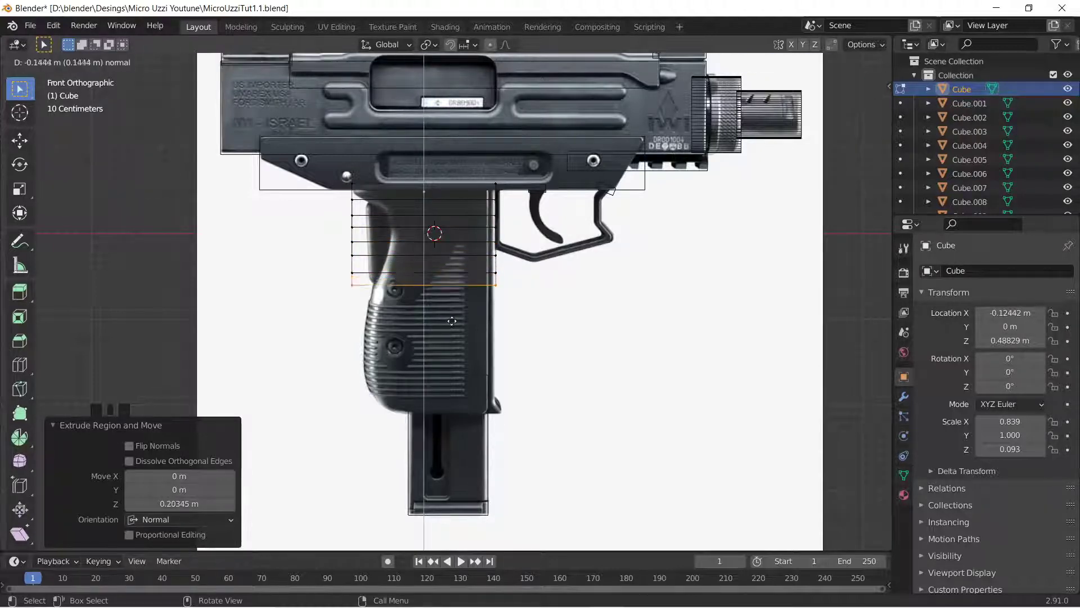
click(451, 324)
key(e)
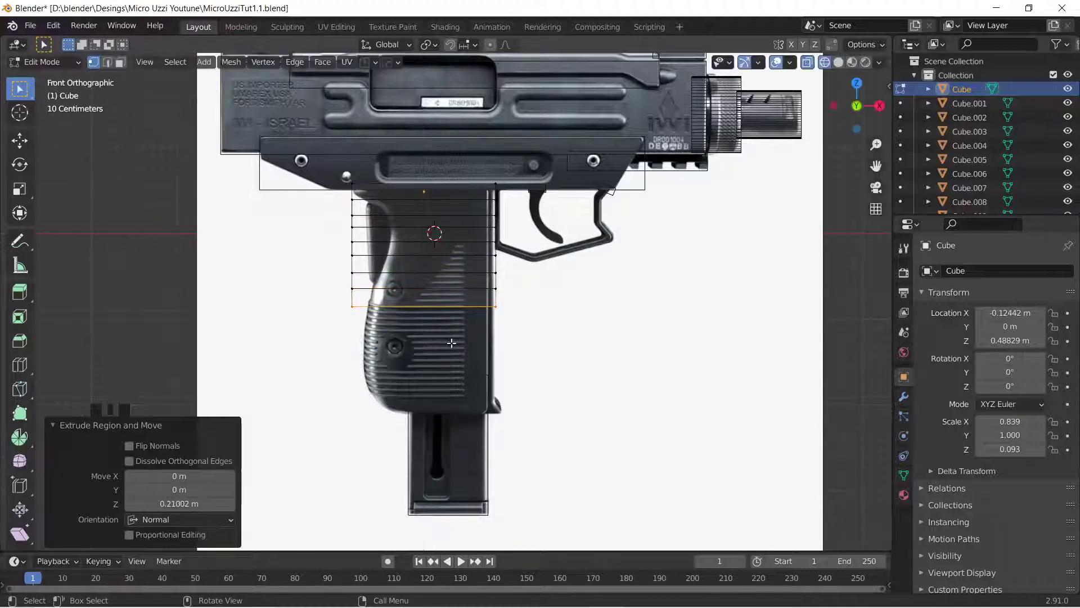
click(452, 358)
key(e)
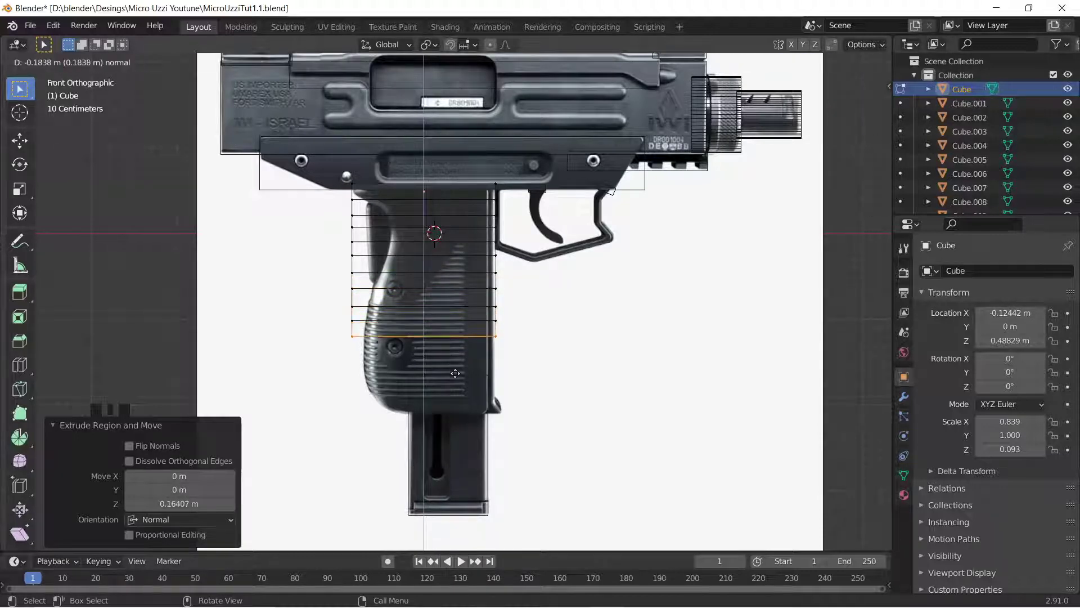
click(456, 374)
key(e)
click(456, 391)
key(e)
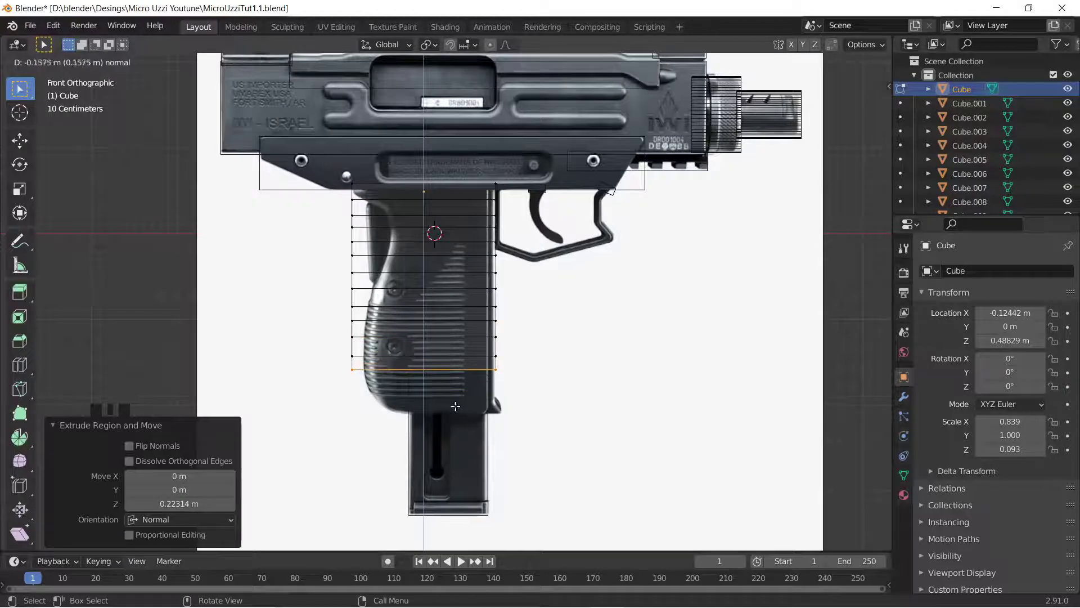
click(455, 408)
key(e)
click(454, 424)
key(e)
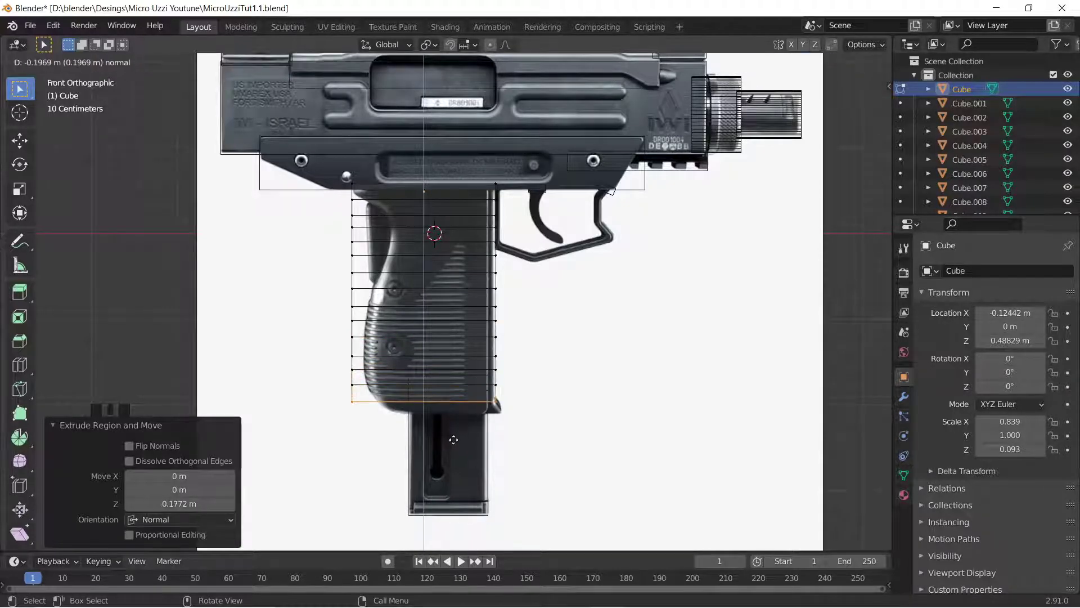
click(457, 436)
key(e)
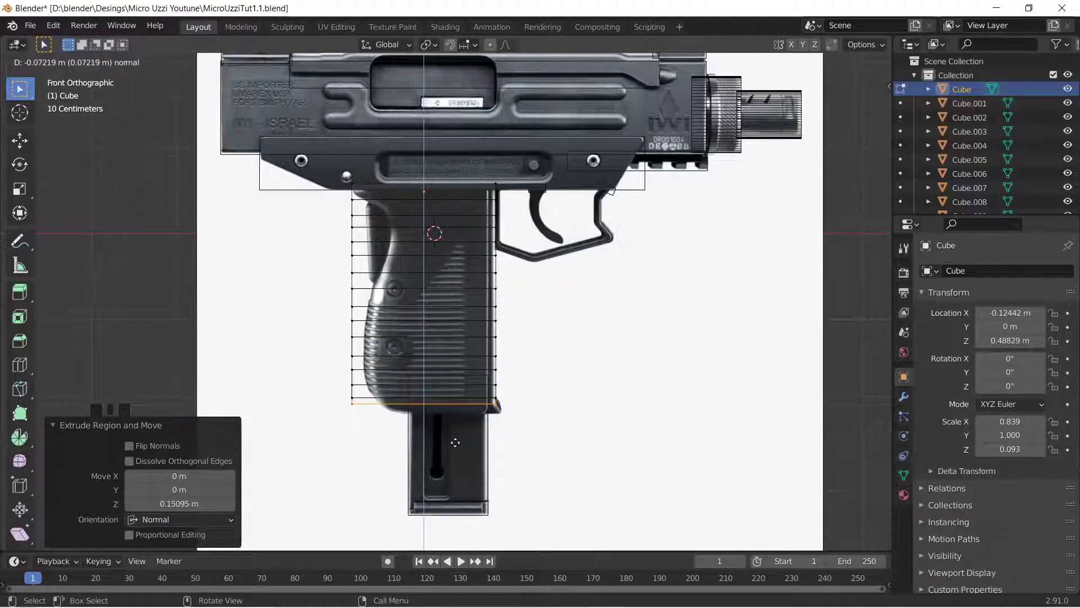
click(450, 441)
key(e)
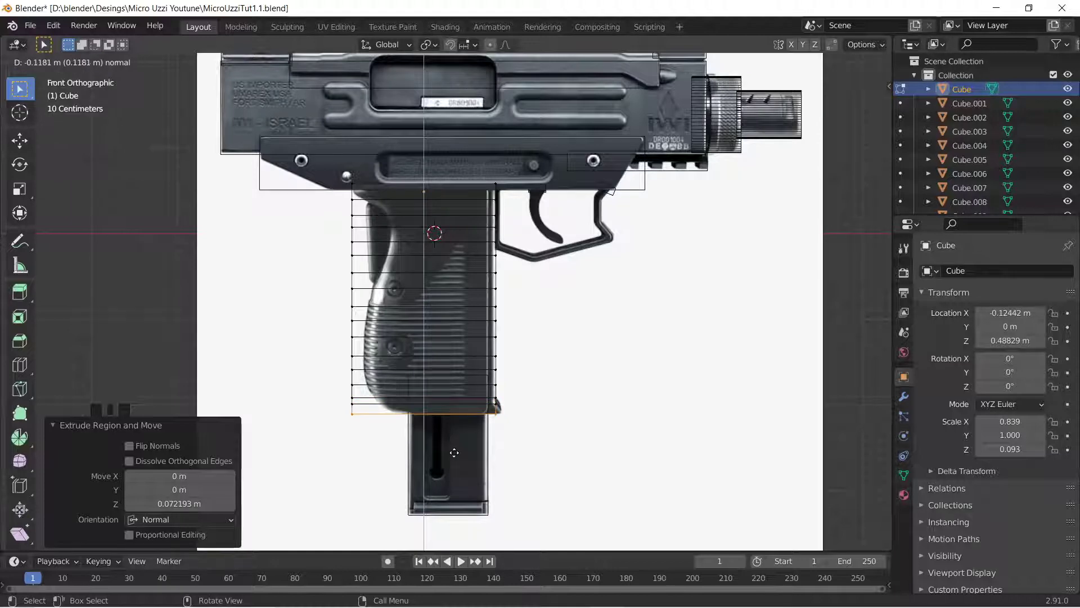
click(454, 452)
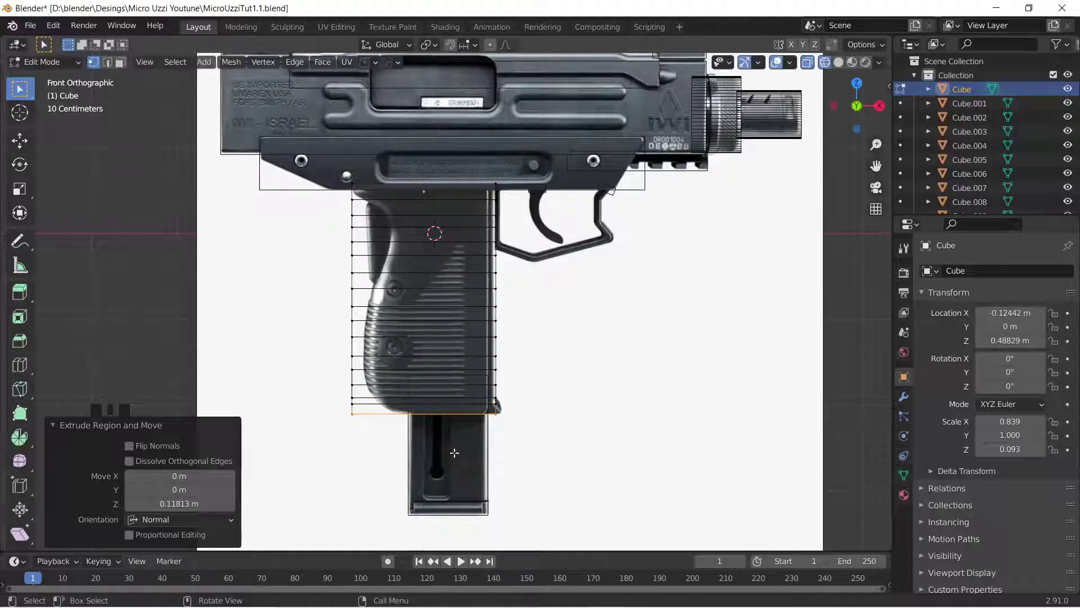
Step: Nudge the grip's top edge to the right to fit the reference
click(365, 199)
key(g)
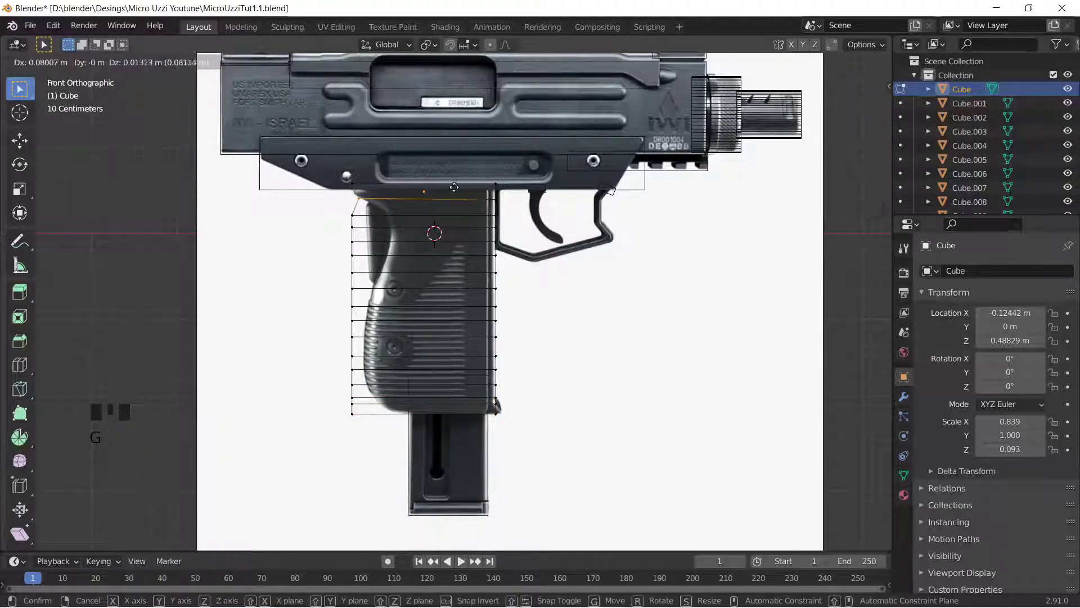
click(455, 186)
click(350, 212)
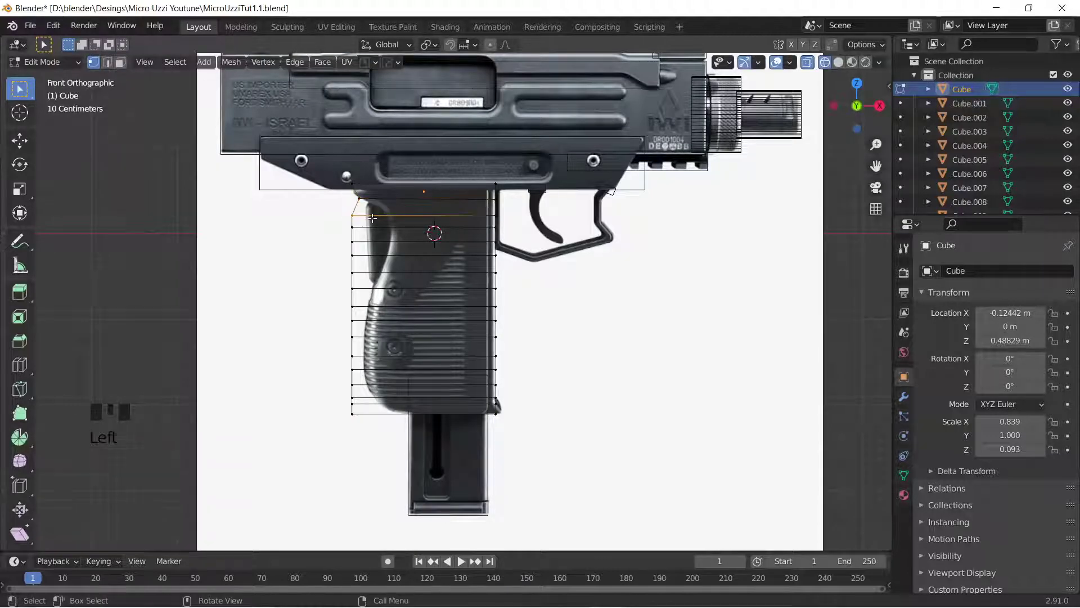
Step: Move the grip's top edges and vertices to follow the slant of the grip's back
key(g)
click(405, 212)
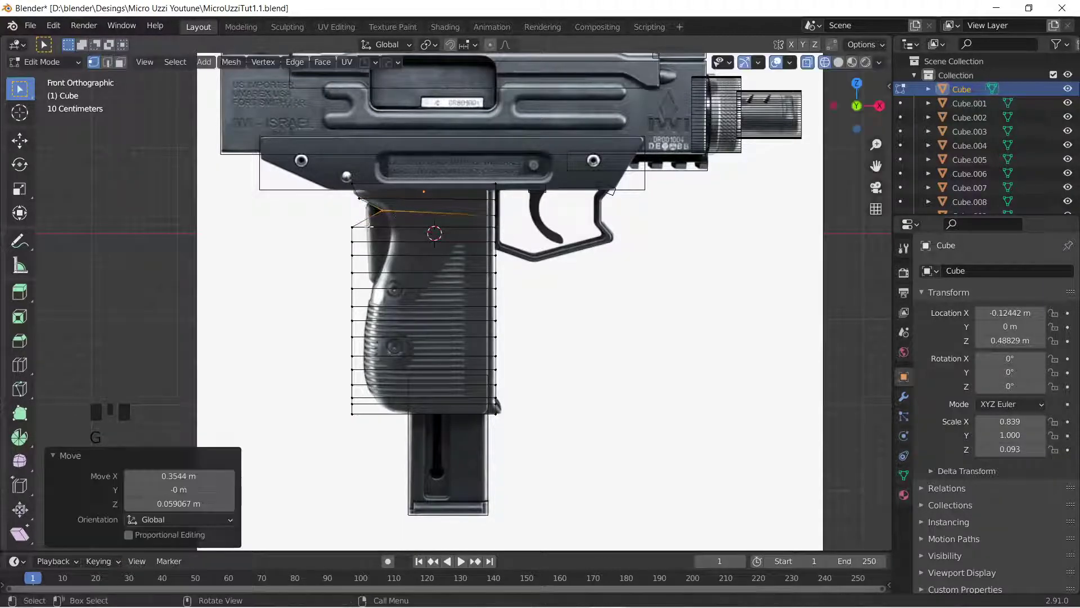
click(350, 226)
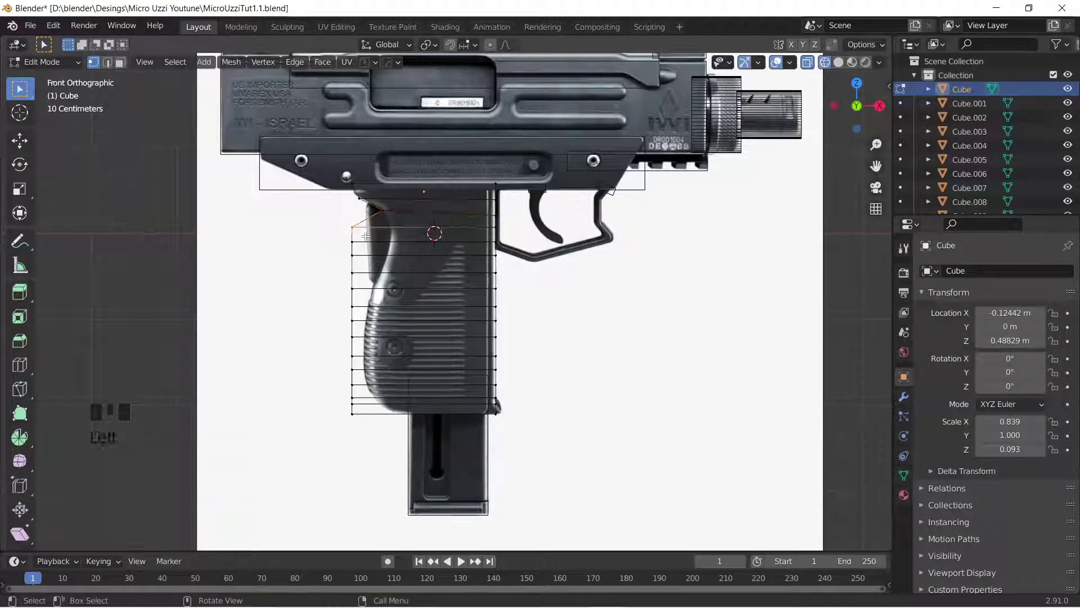
click(404, 233)
key(g)
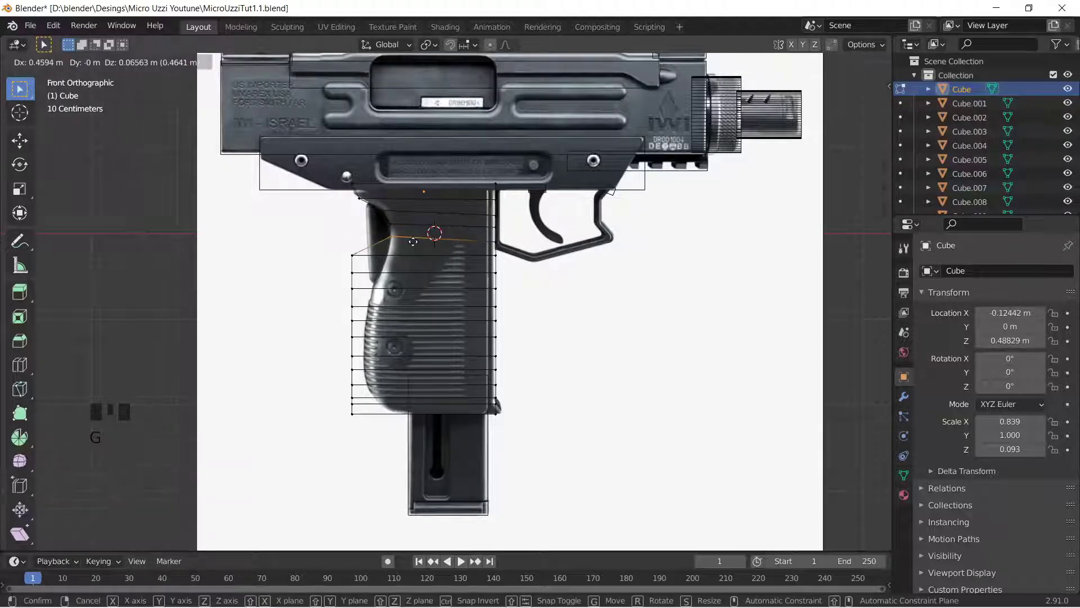
click(381, 246)
key(g)
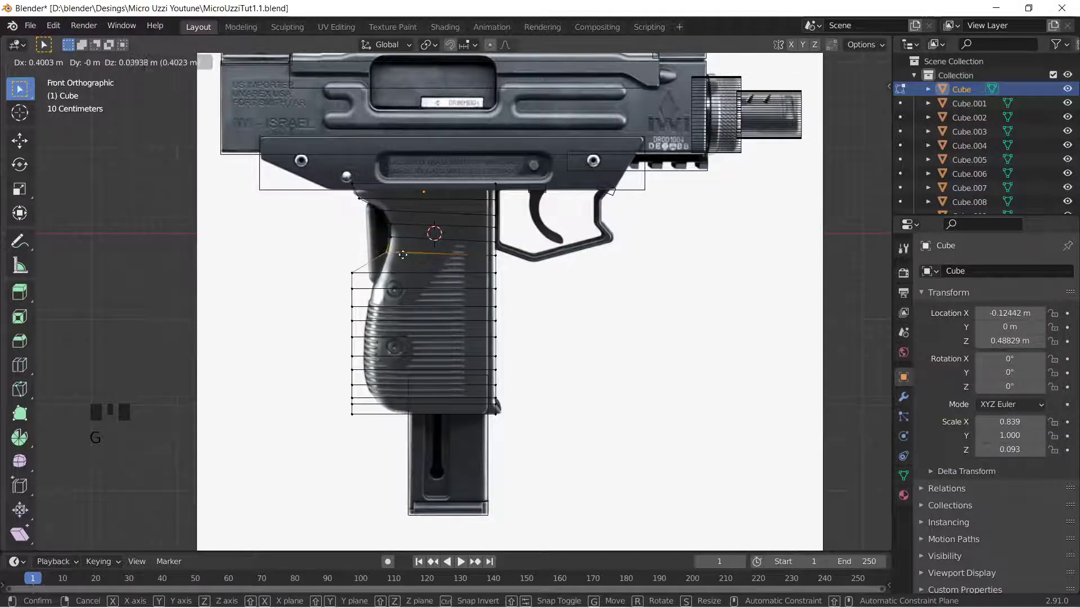
click(358, 265)
key(g)
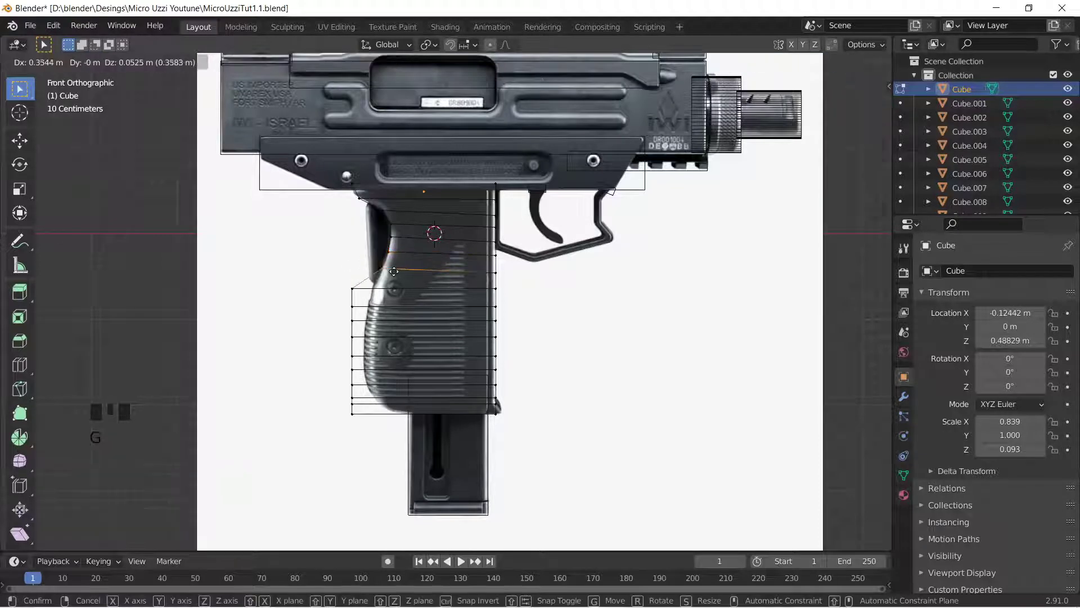
click(382, 284)
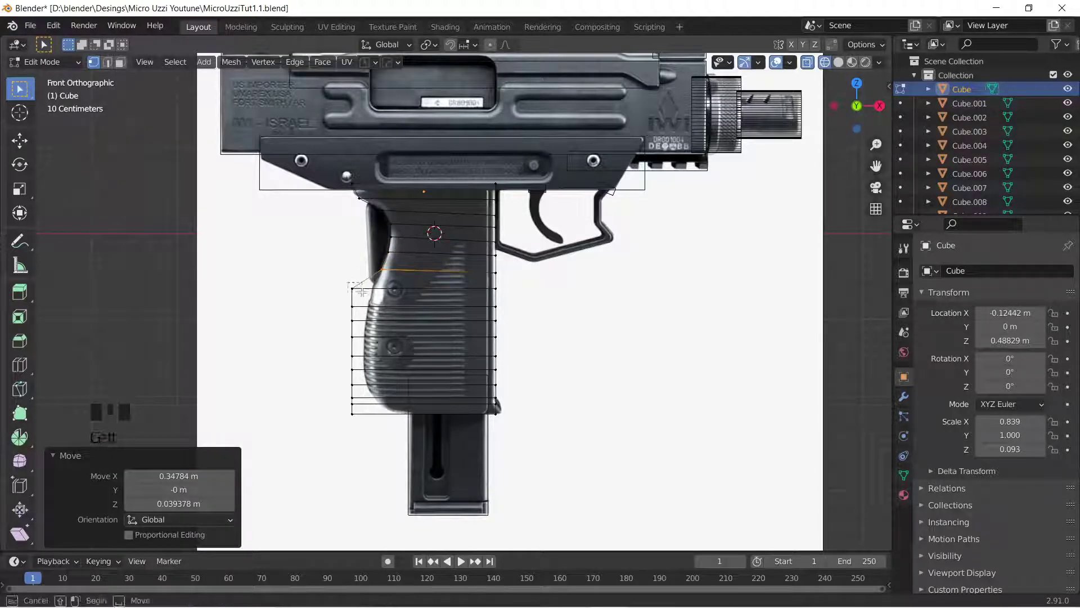
Step: Fit the middle grip vertices onto the reference grip's curved back outline
key(g)
click(385, 292)
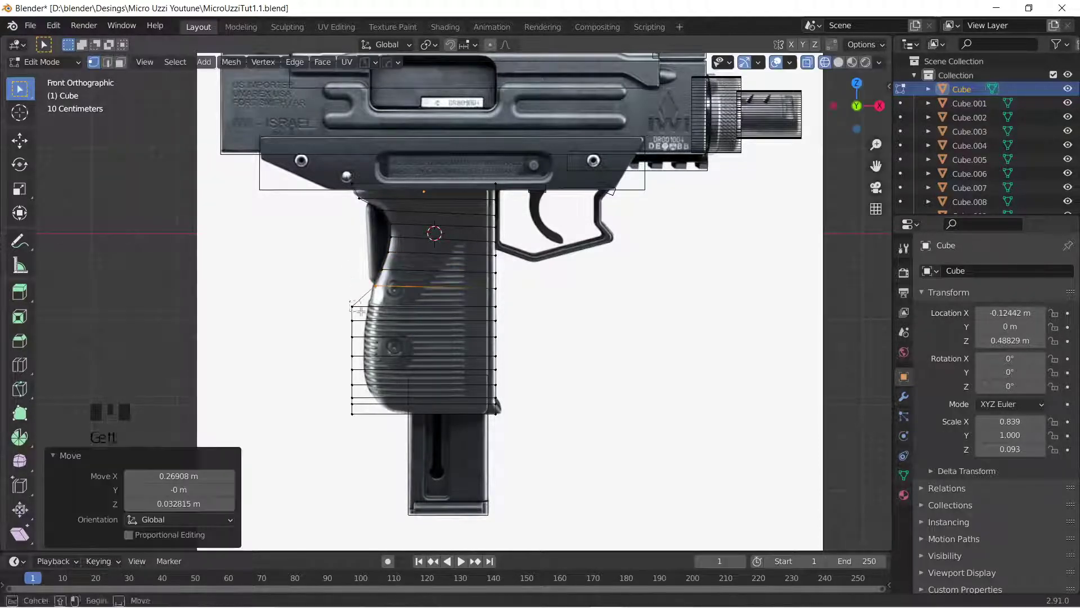
key(g)
click(374, 314)
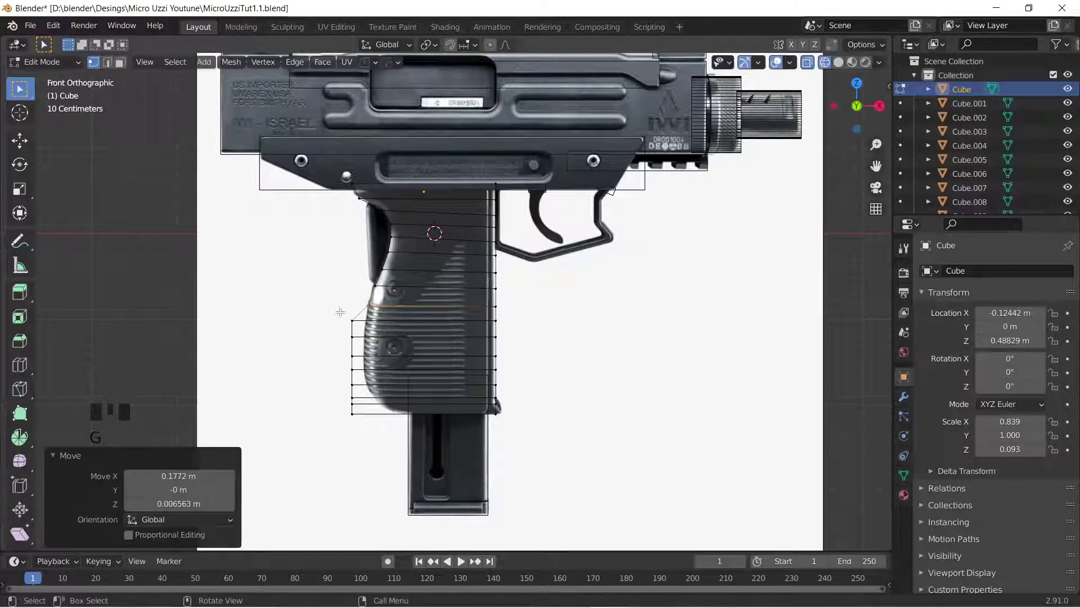
key(g)
click(359, 339)
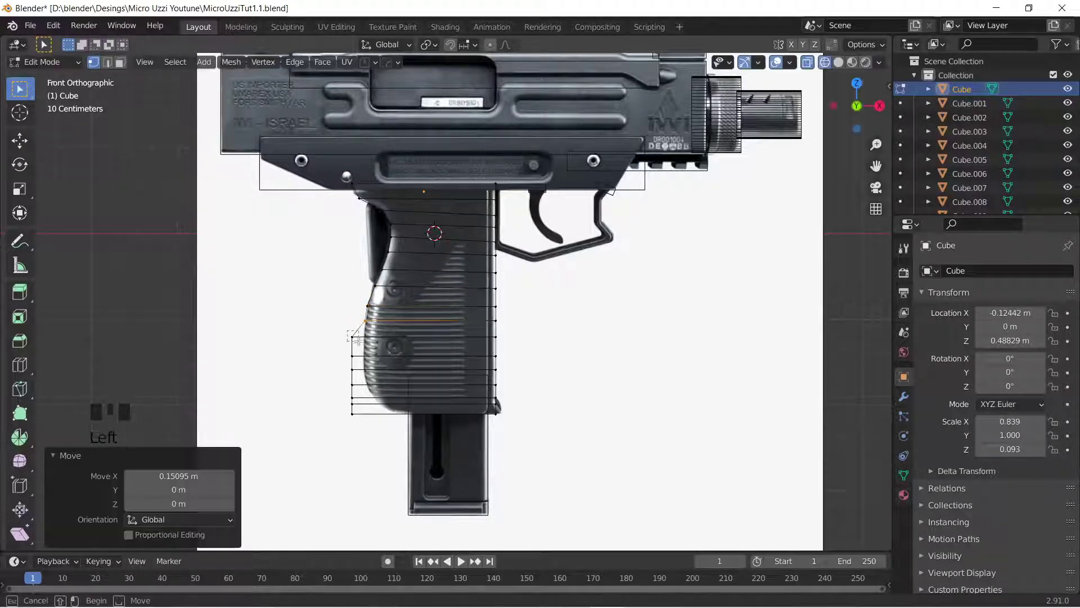
key(g)
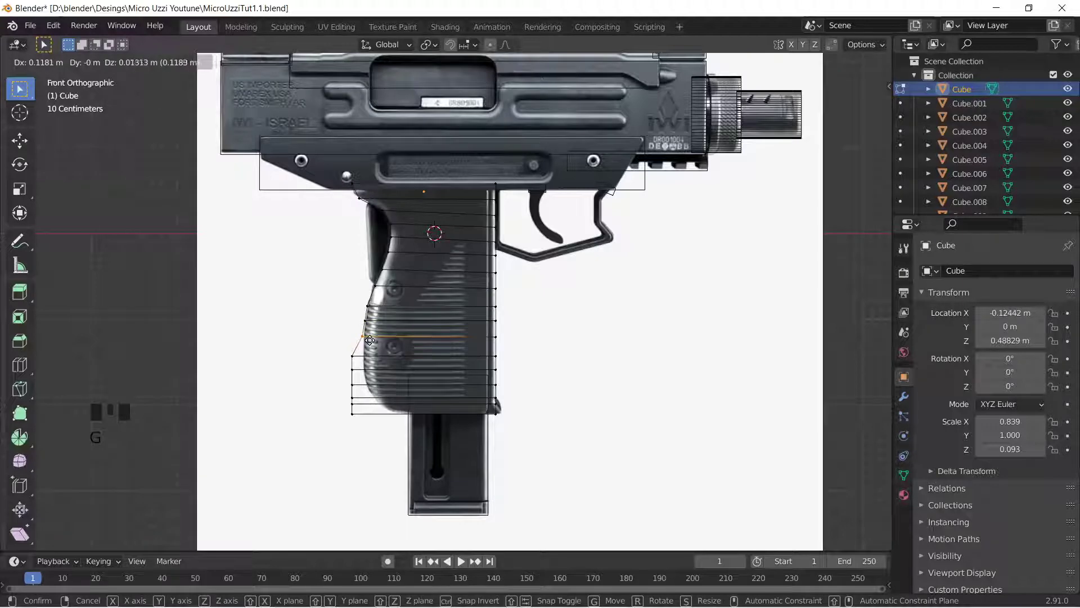
click(371, 341)
key(g)
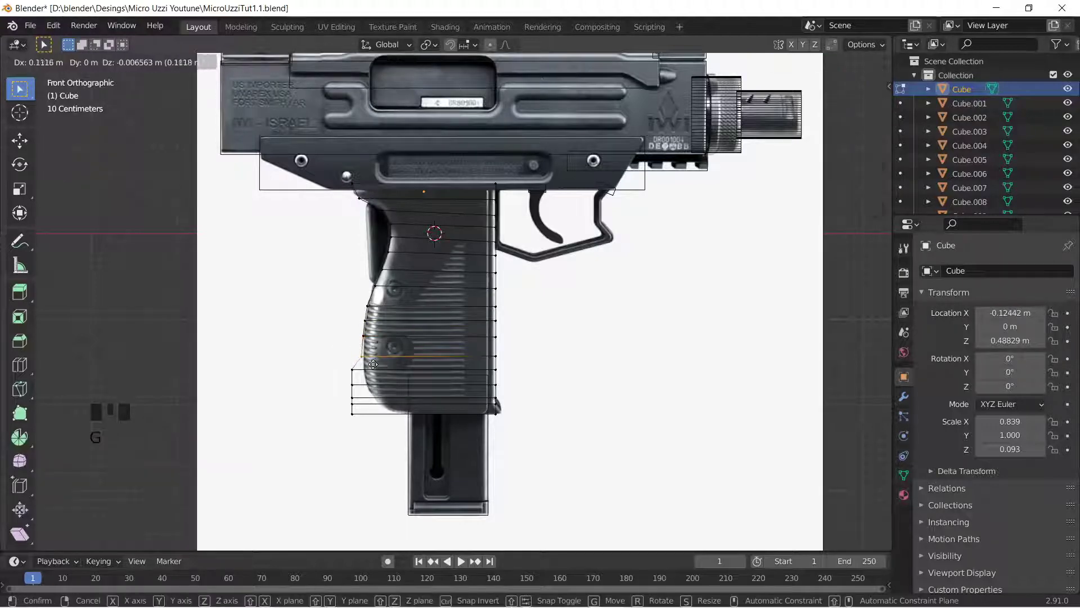
click(374, 364)
key(g)
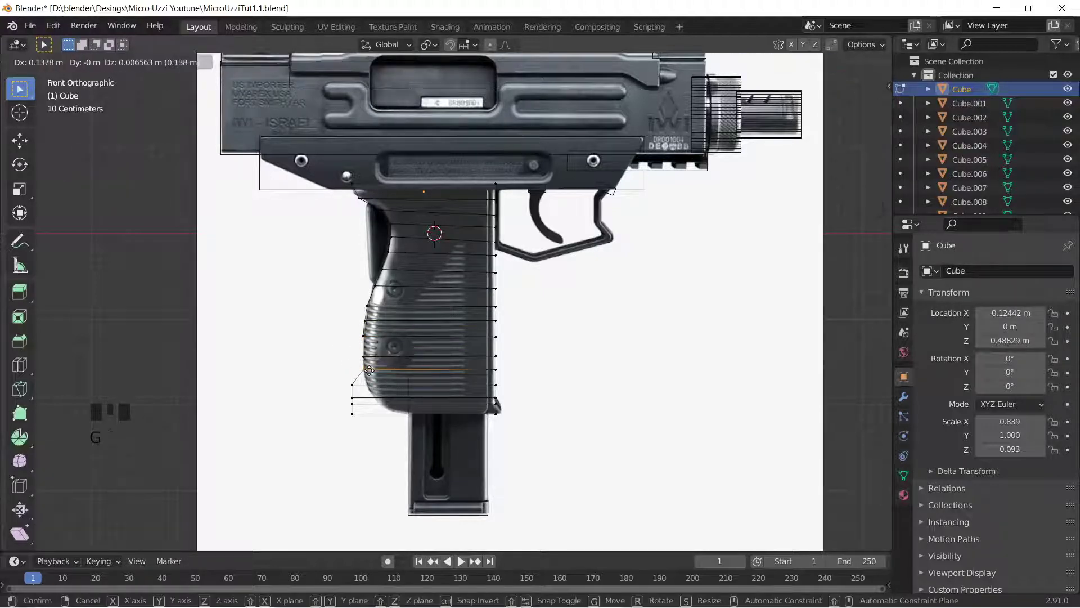
click(368, 372)
Step: Round the grip's lower corner vertices, slide the bottom-left corner along X, and exit Edit Mode
drag(347, 382, 363, 406)
key(g)
click(376, 394)
key(g)
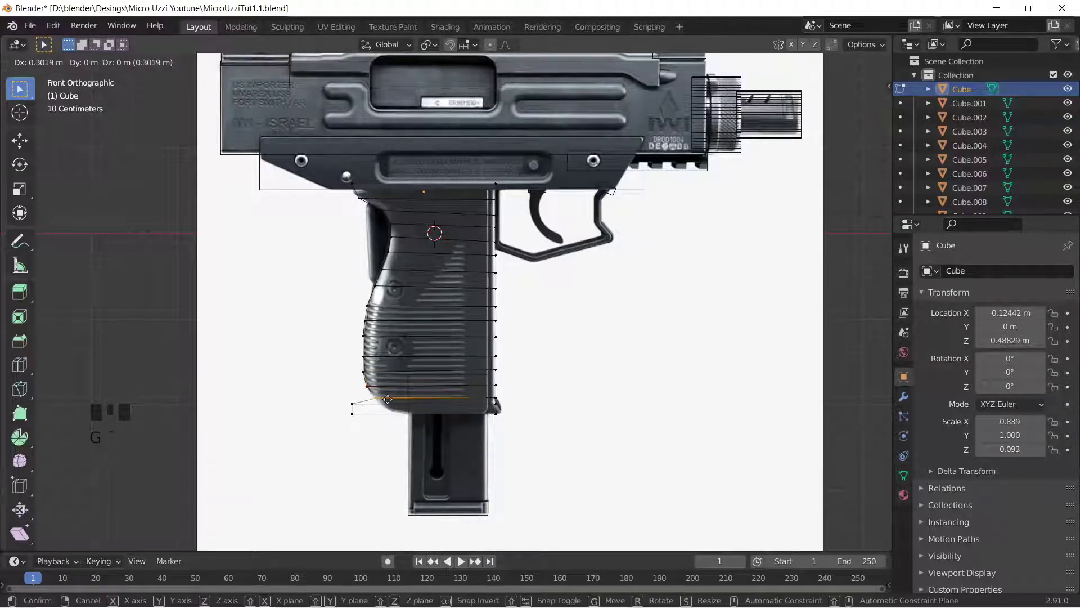
click(385, 401)
key(g)
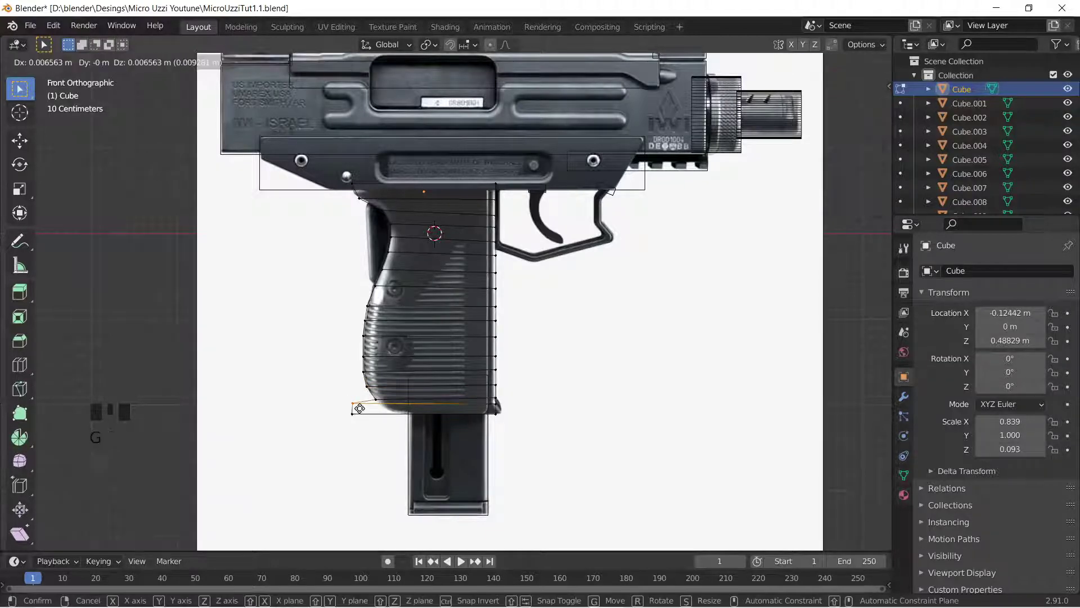
click(392, 414)
drag(346, 409, 360, 420)
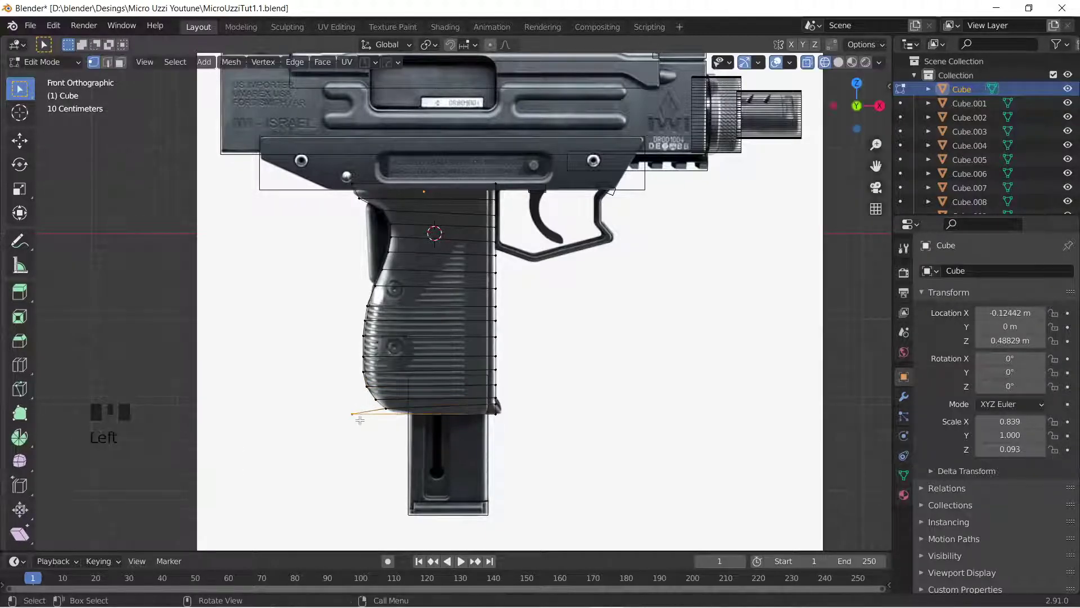
key(g)
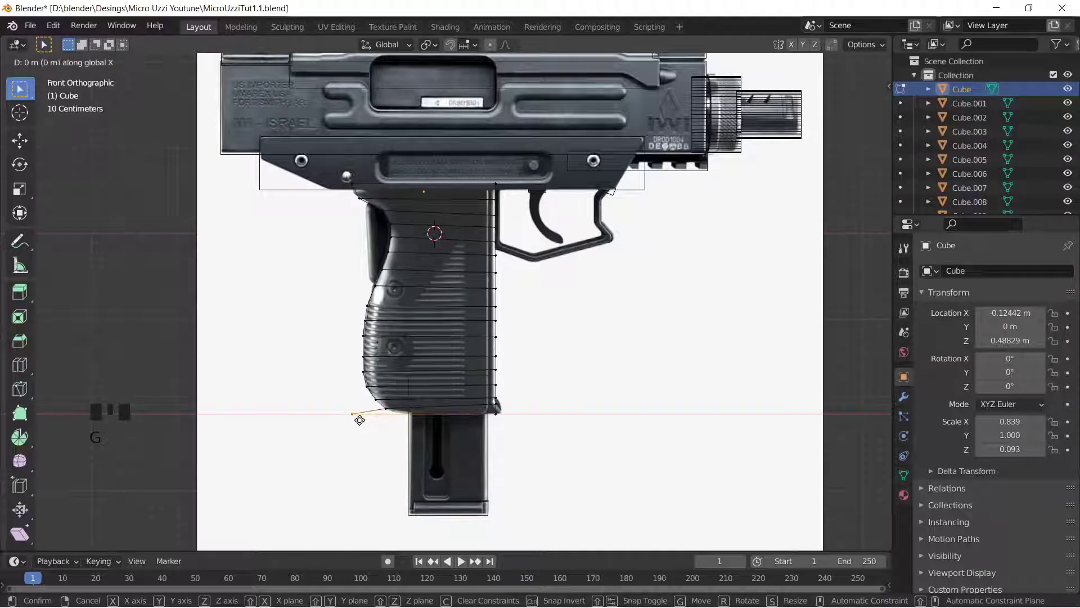
click(409, 415)
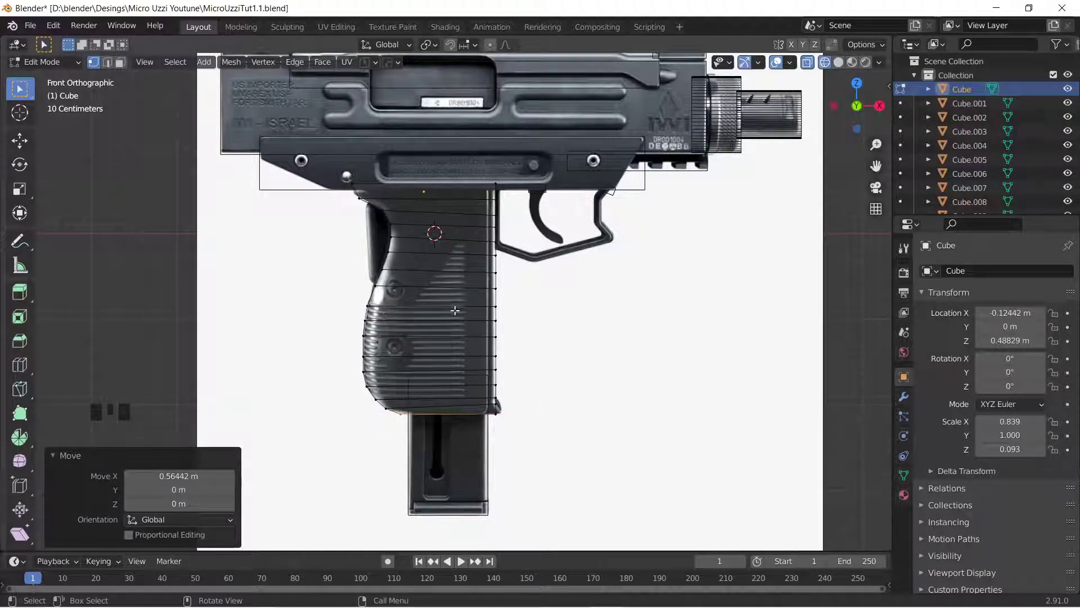
key(Tab)
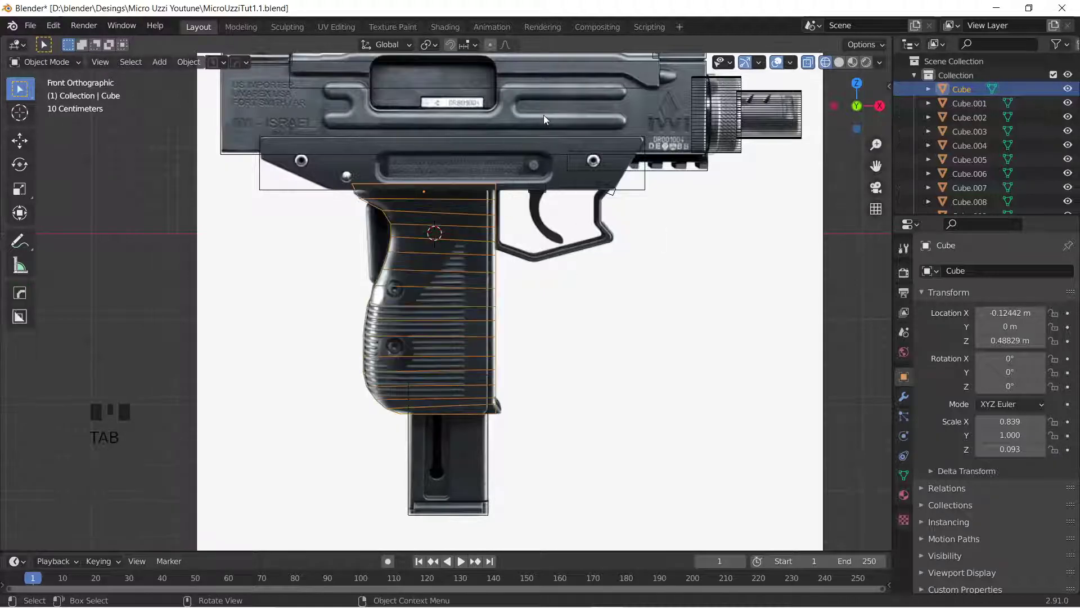
Step: Select the trigger block Cube.008, zoom to the trigger area, and enter Edit Mode
click(540, 192)
click(543, 194)
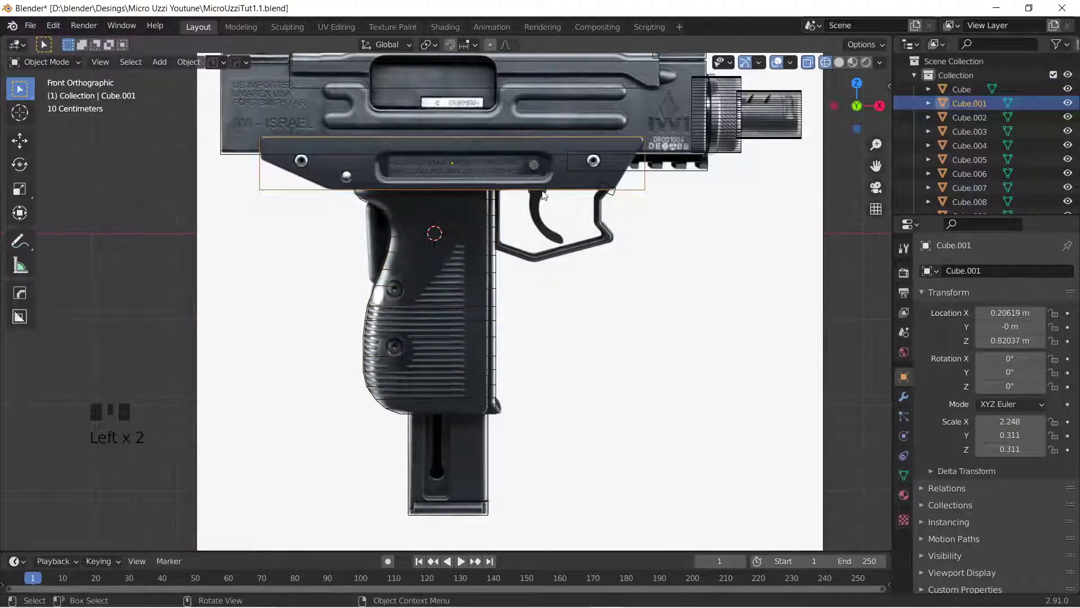
click(543, 194)
scroll(603, 179, up, 2)
shift+middle_drag(602, 178, 401, 322)
key(Tab)
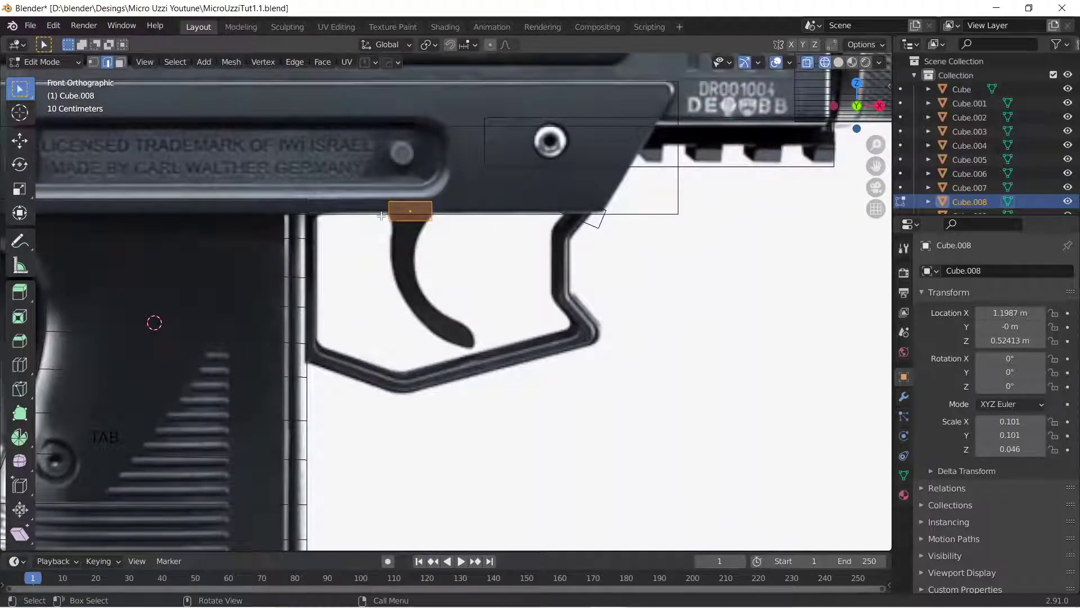
Step: Extrude the trigger's bottom face down onto the reference and tilt the first segment's end
key(e)
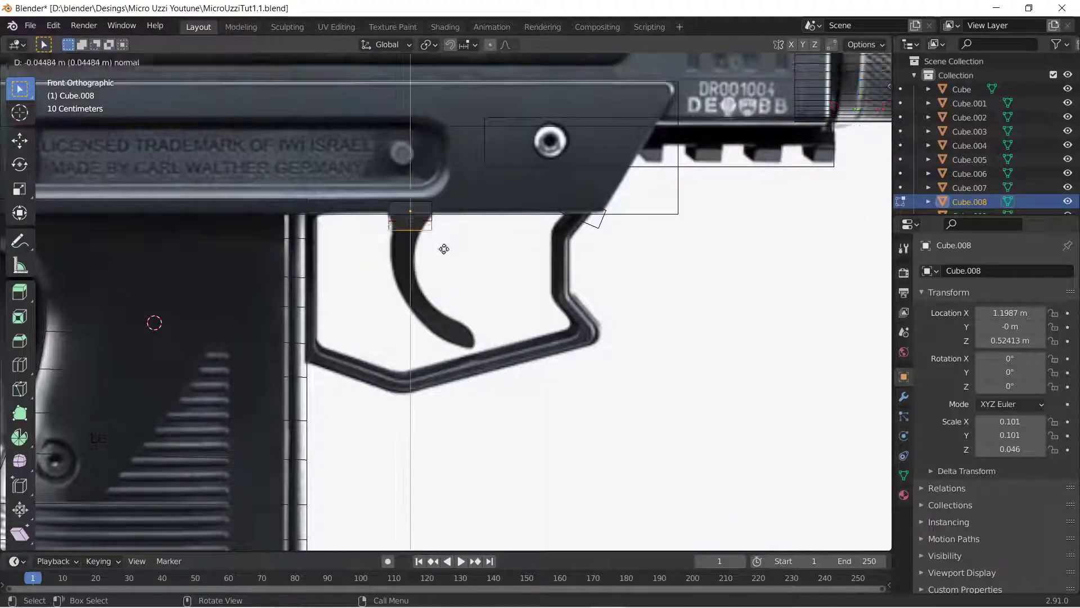
right_click(445, 249)
key(g)
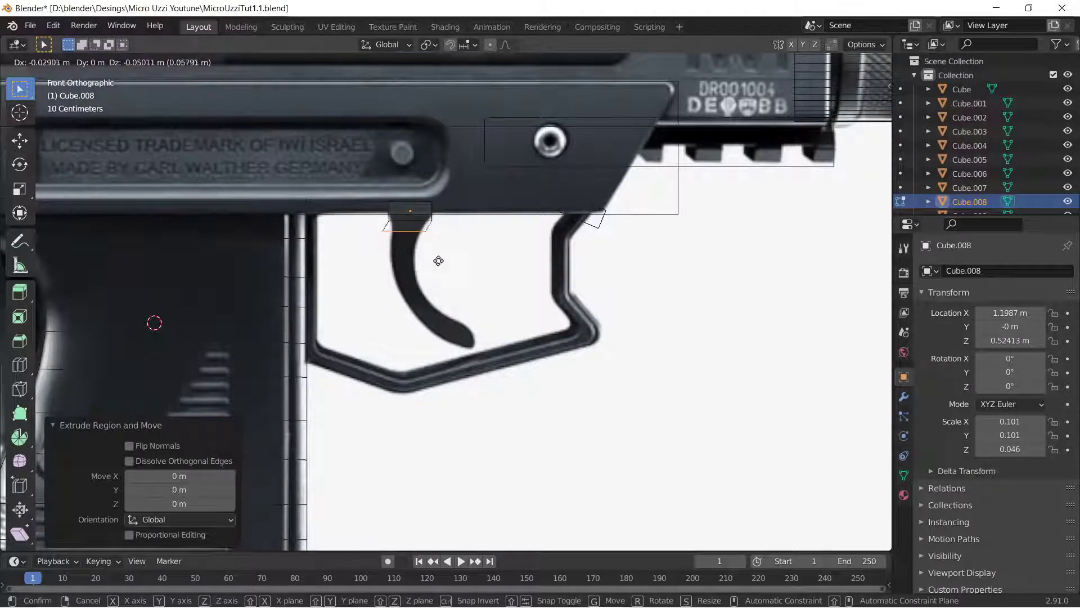
click(439, 263)
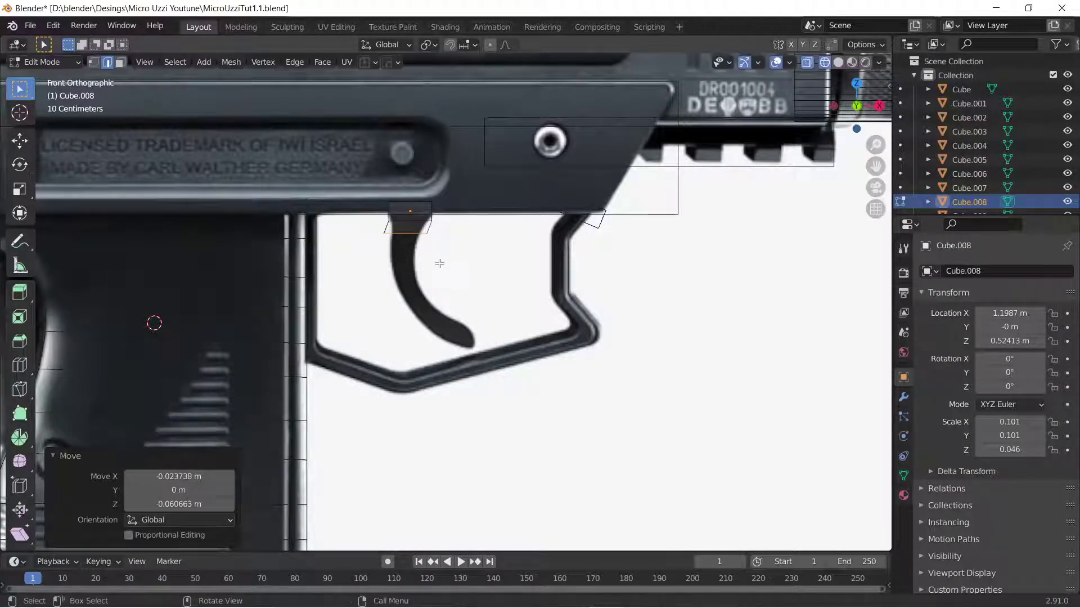
key(e)
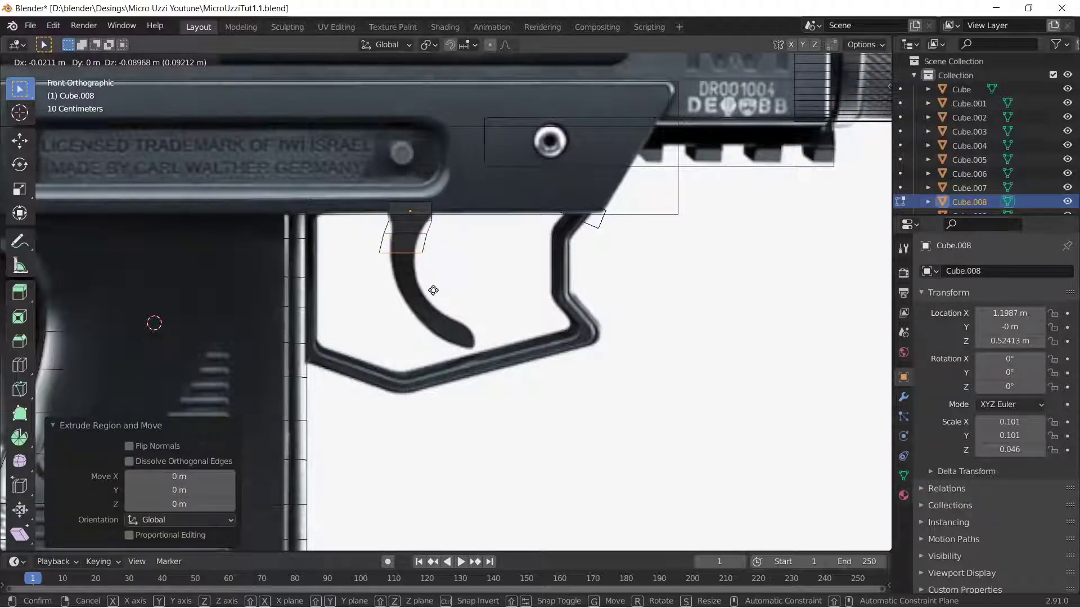
click(436, 290)
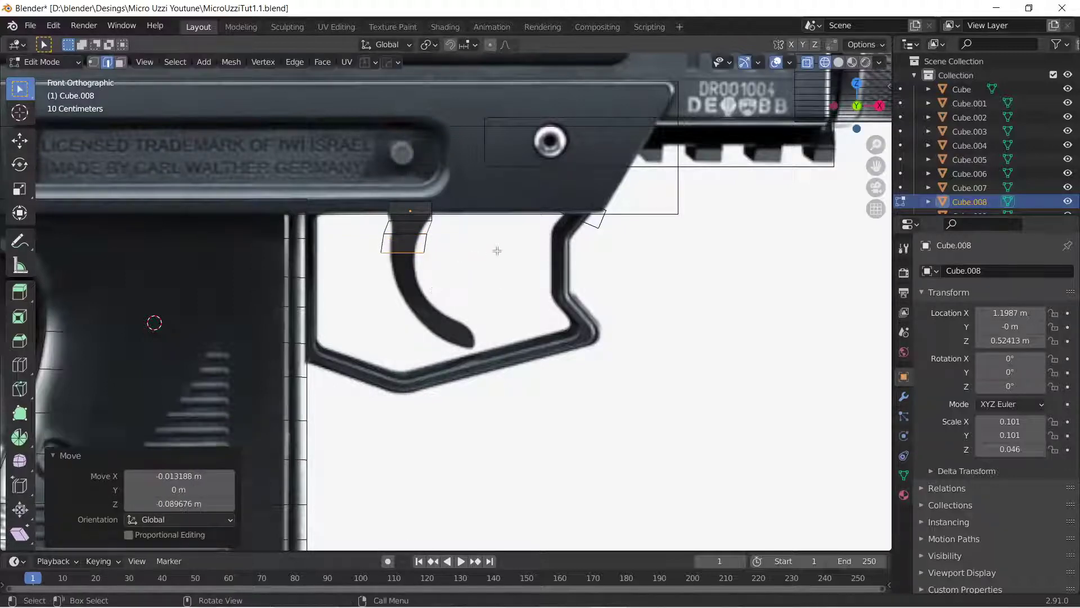
key(r)
right_click(499, 224)
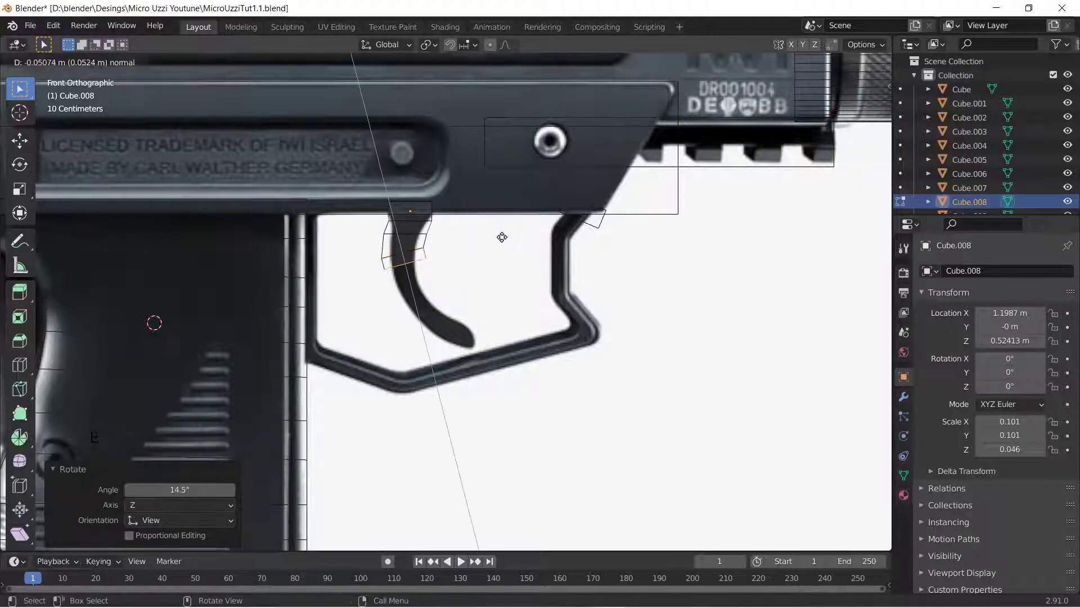
key(ctrl+z)
key(r)
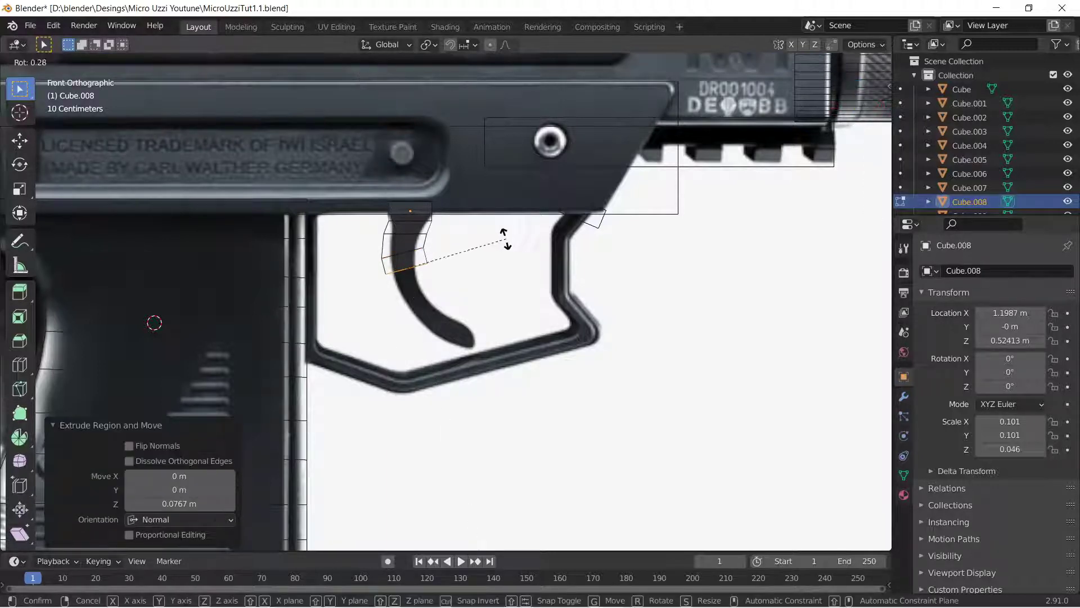
click(509, 225)
Step: Extrude three more curved trigger segments, tilting their ends 8.86°, 13.3° and 15.6°
key(e)
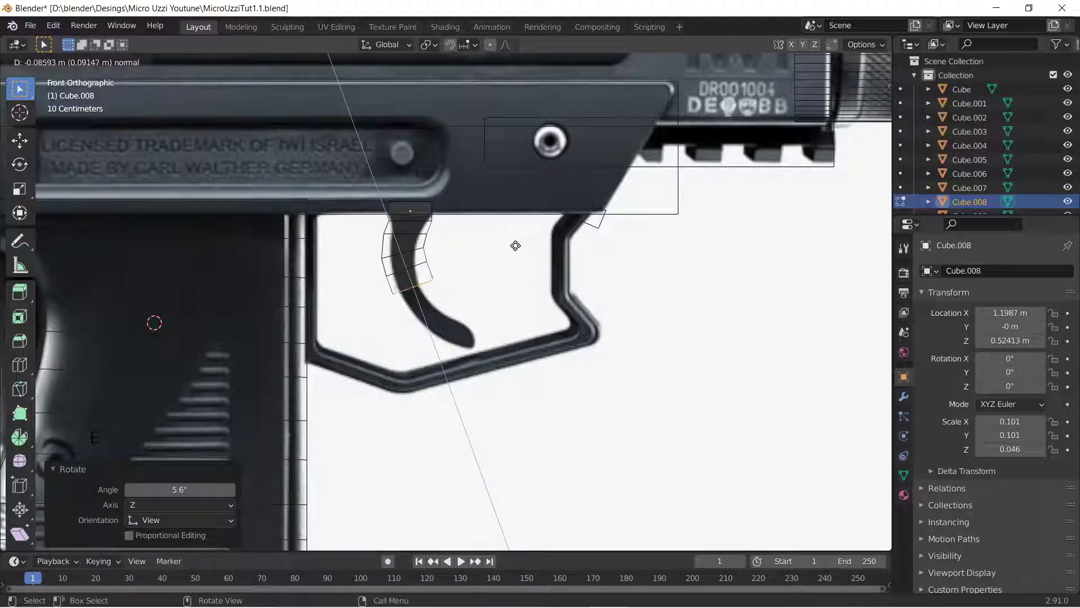
right_click(514, 241)
key(r)
click(521, 223)
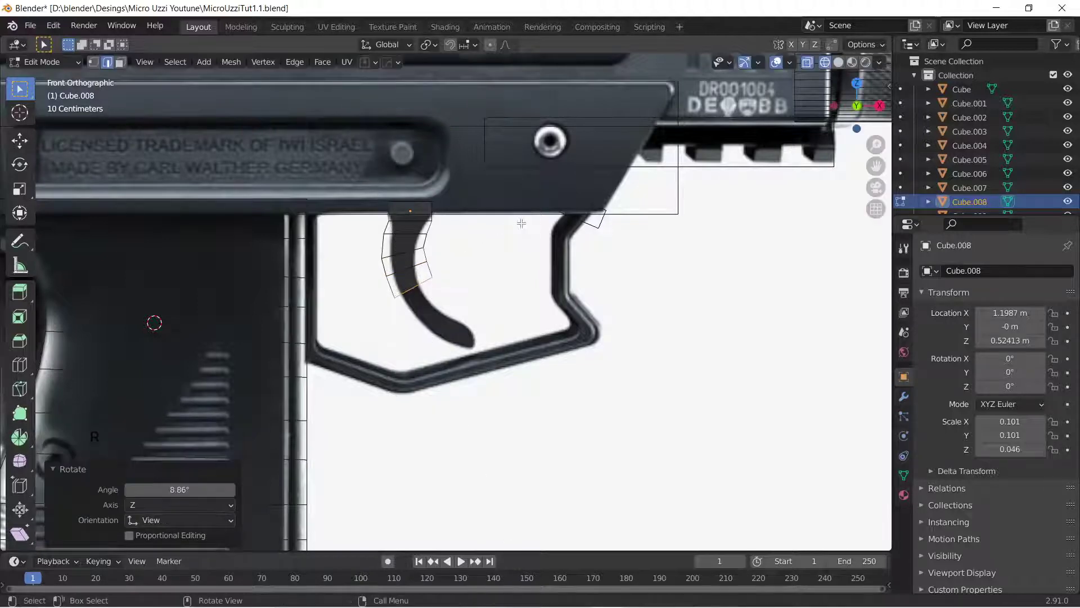
key(e)
click(537, 244)
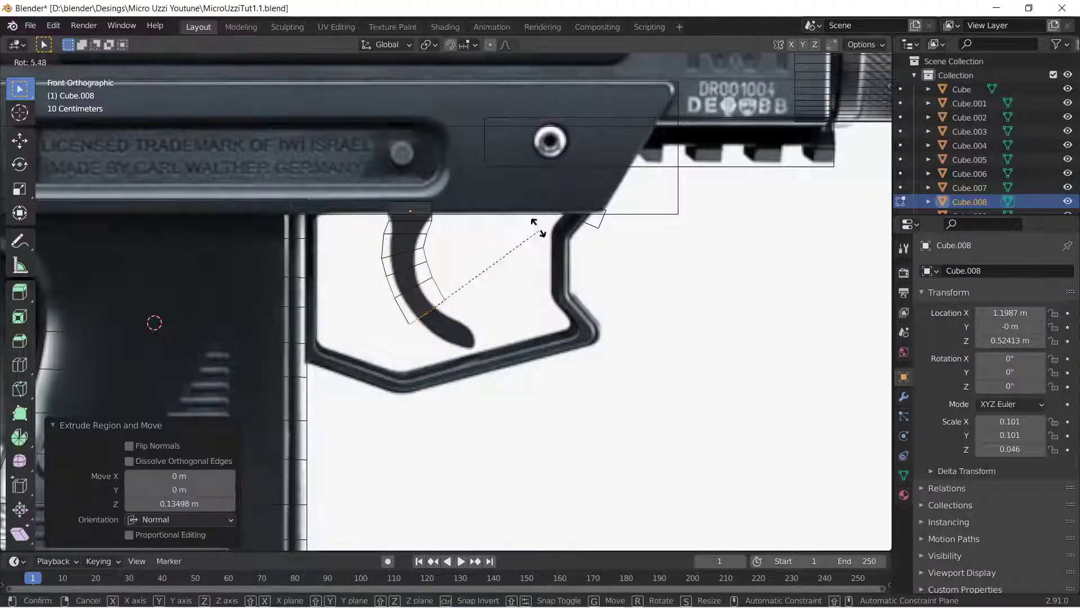
key(r)
click(533, 213)
key(e)
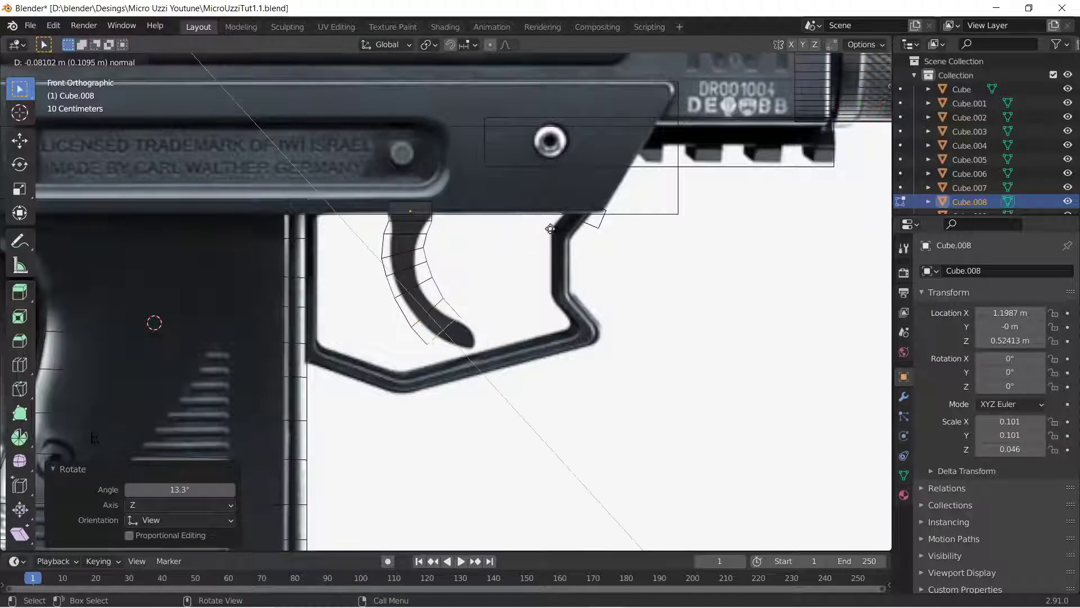
click(545, 232)
key(r)
click(532, 196)
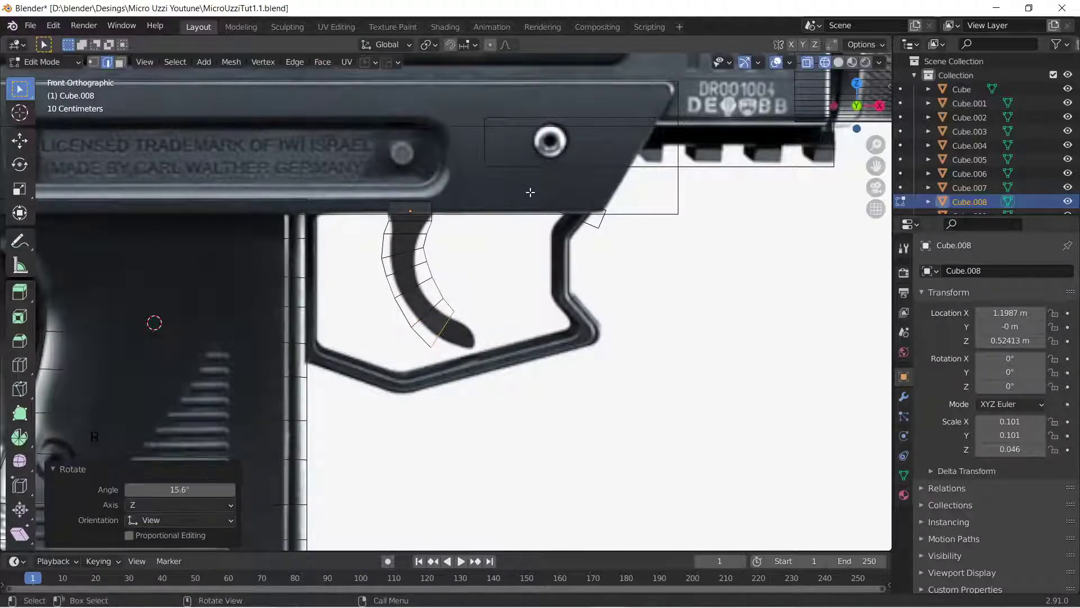
Step: Extrude the final segment to the trigger tip, shrink the tip to about 0.6, and exit Edit Mode
key(e)
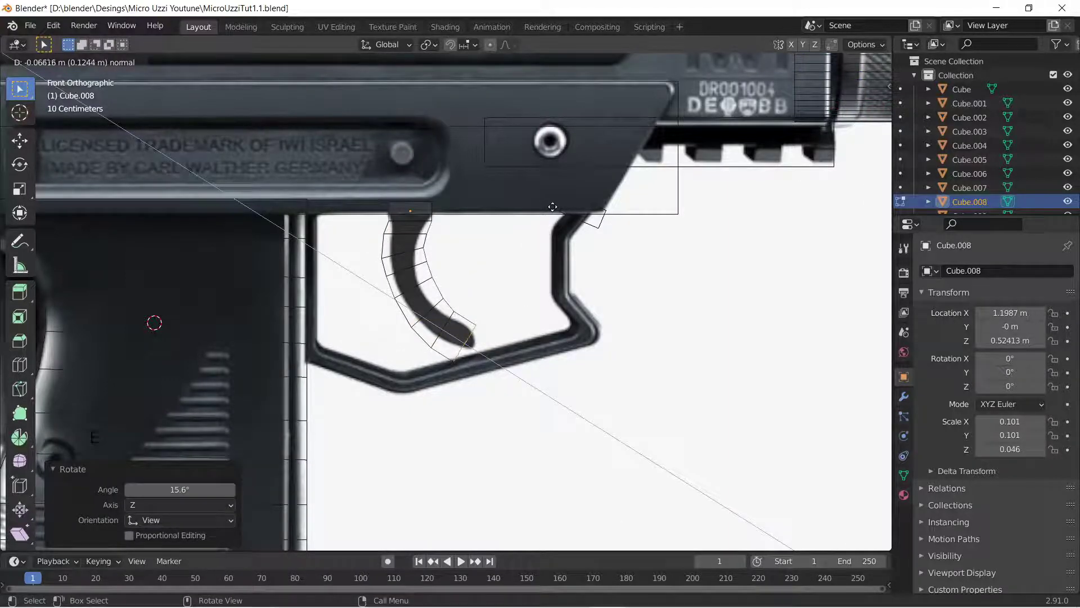
click(553, 206)
key(s)
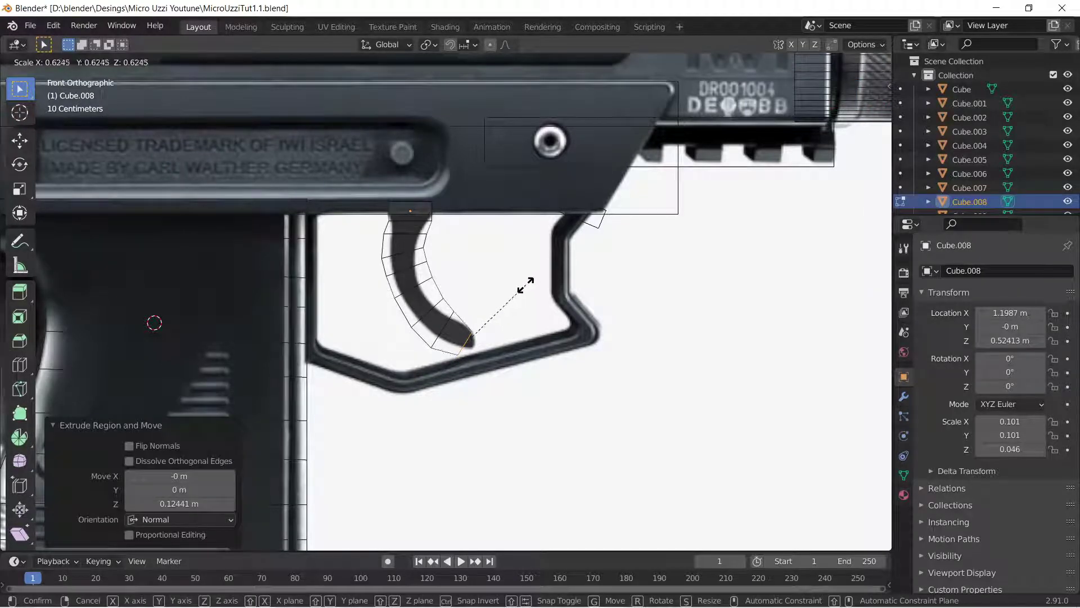
click(524, 288)
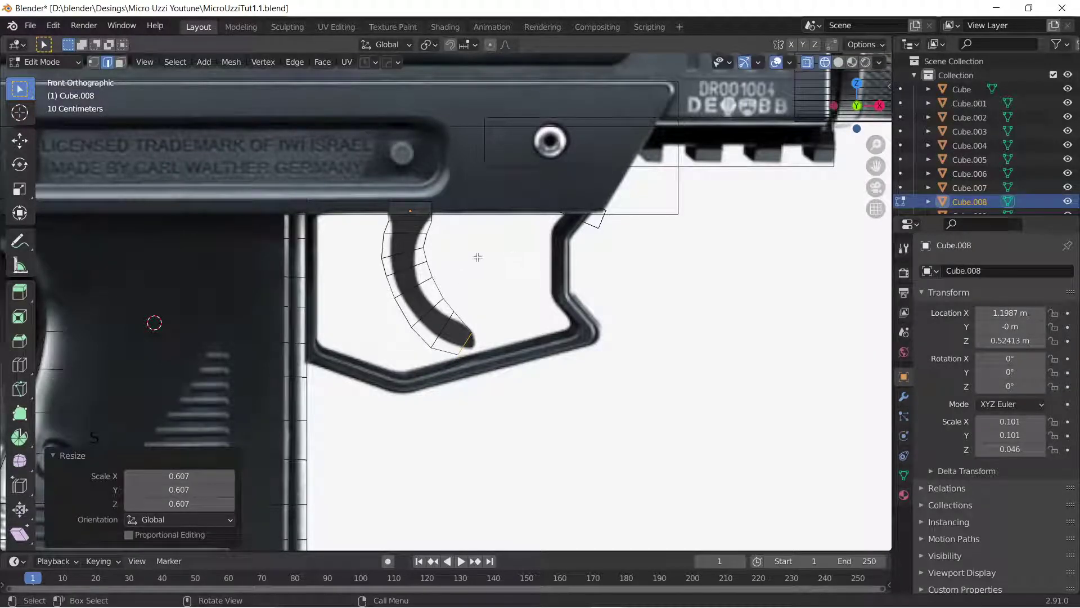
key(Tab)
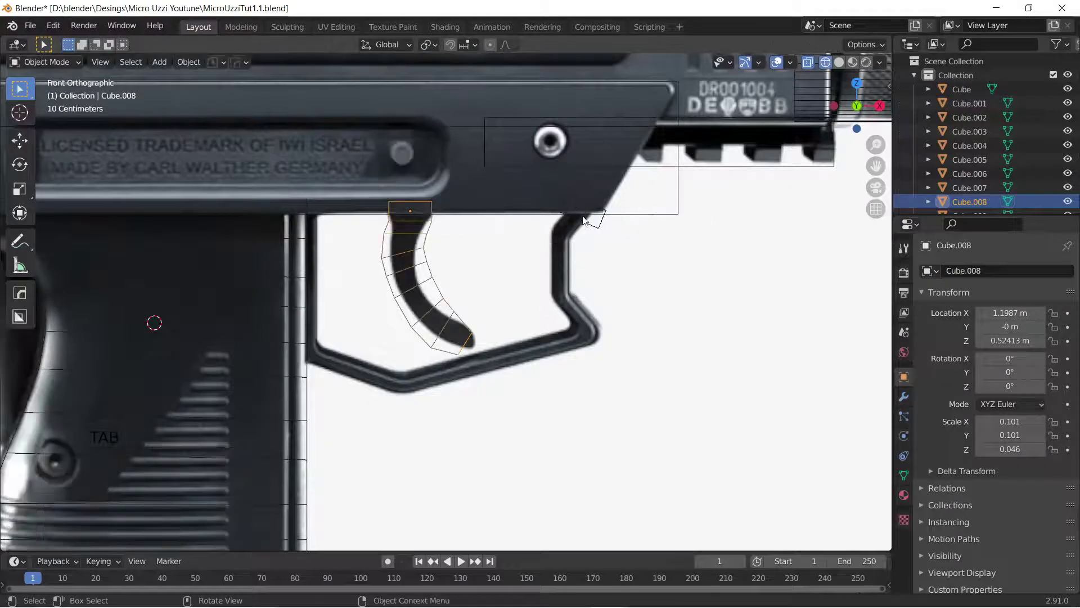
click(585, 222)
key(Tab)
Step: Narrow the guard block's end face to 0.646 along X and tilt it -11.8°
click(585, 233)
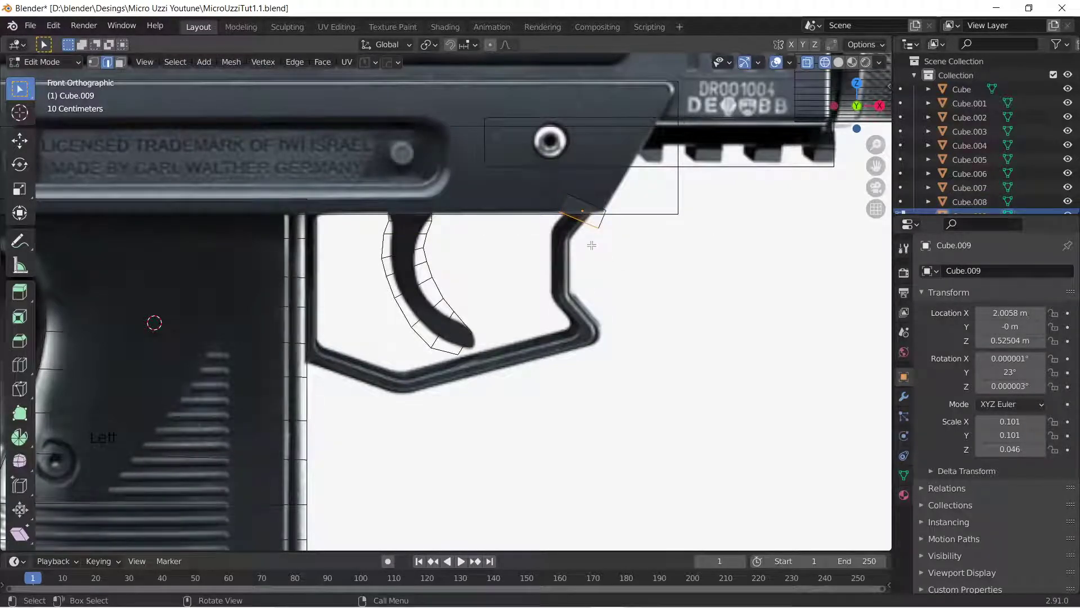
key(e)
right_click(575, 258)
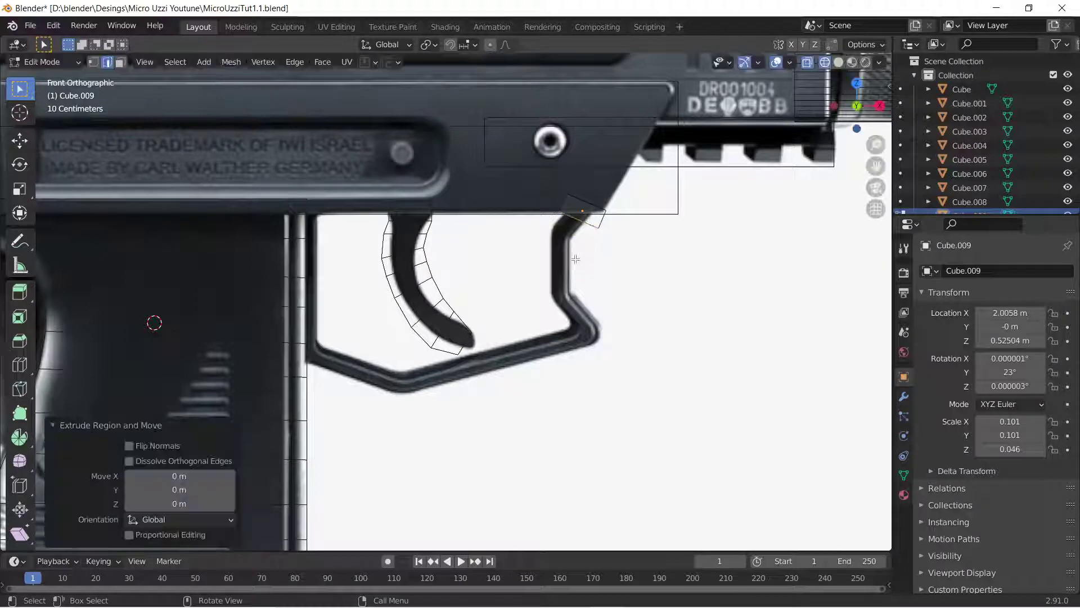
key(s)
key(x)
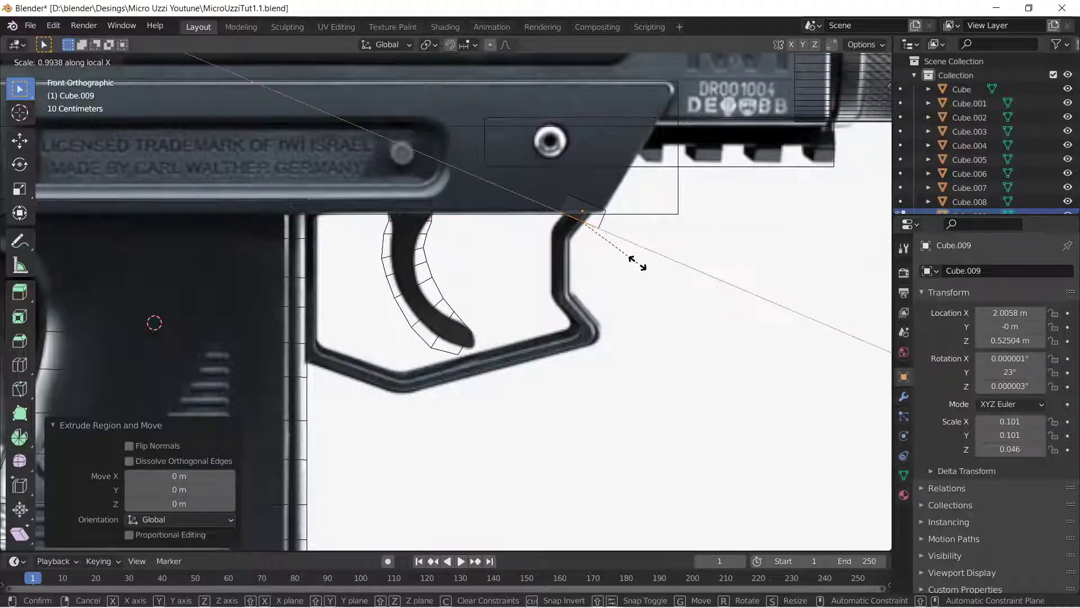
right_click(626, 269)
key(f)
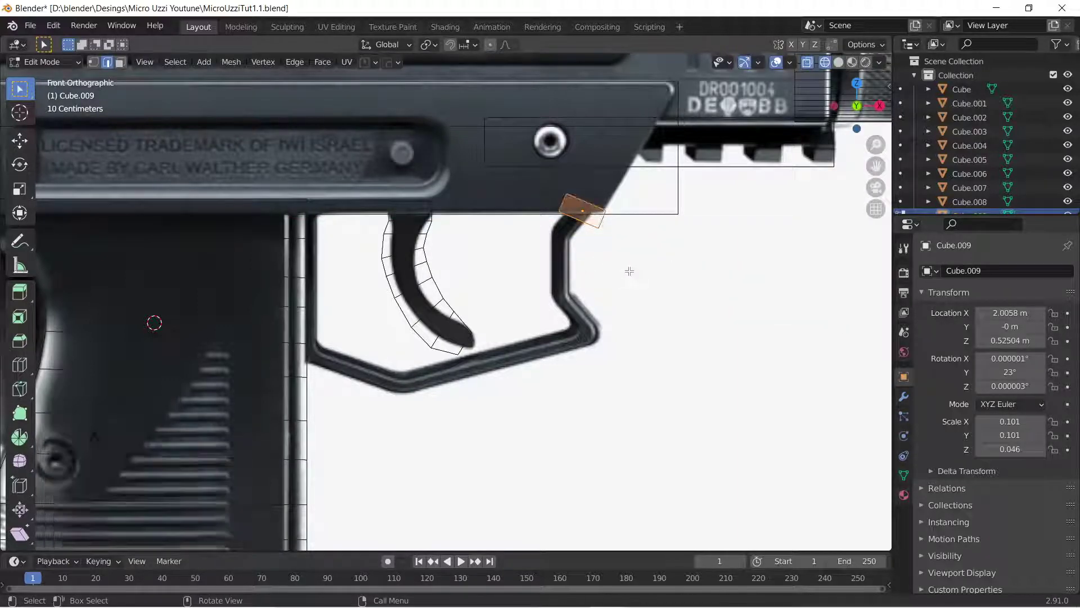
key(s)
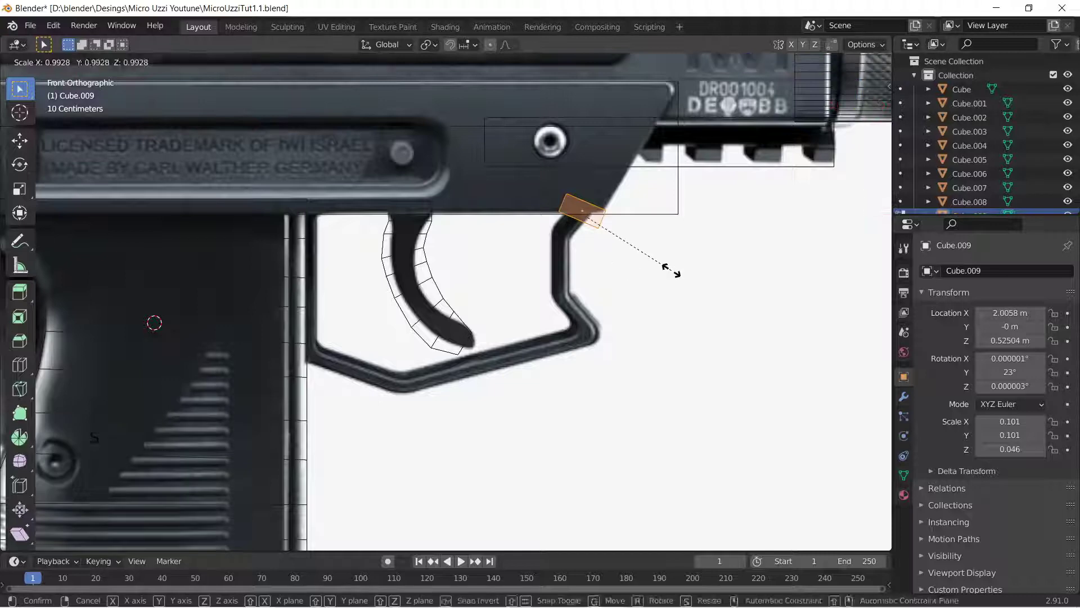
key(x)
key(x)
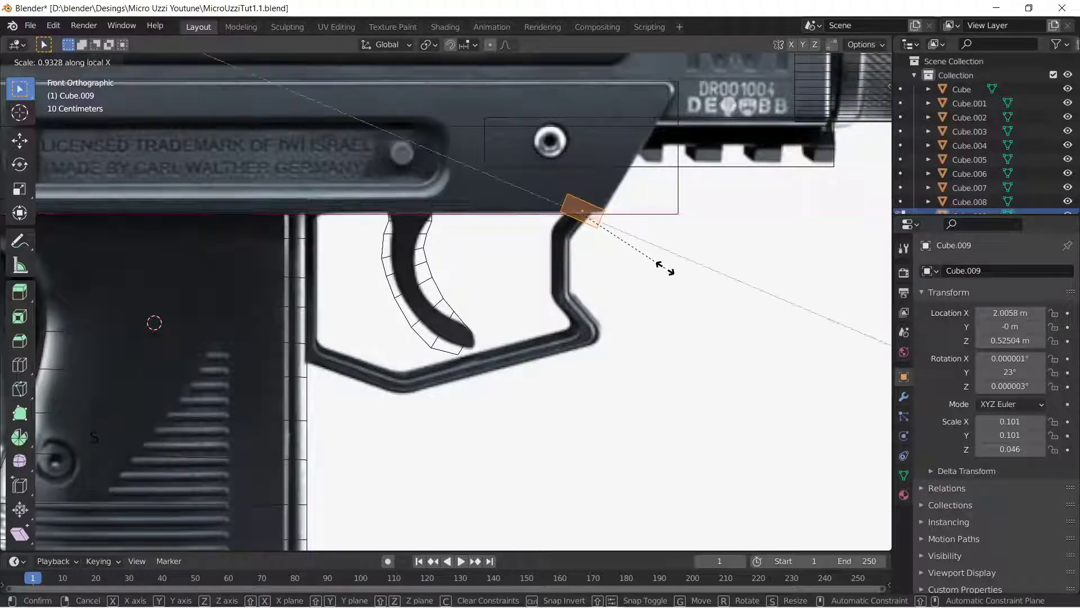
click(633, 264)
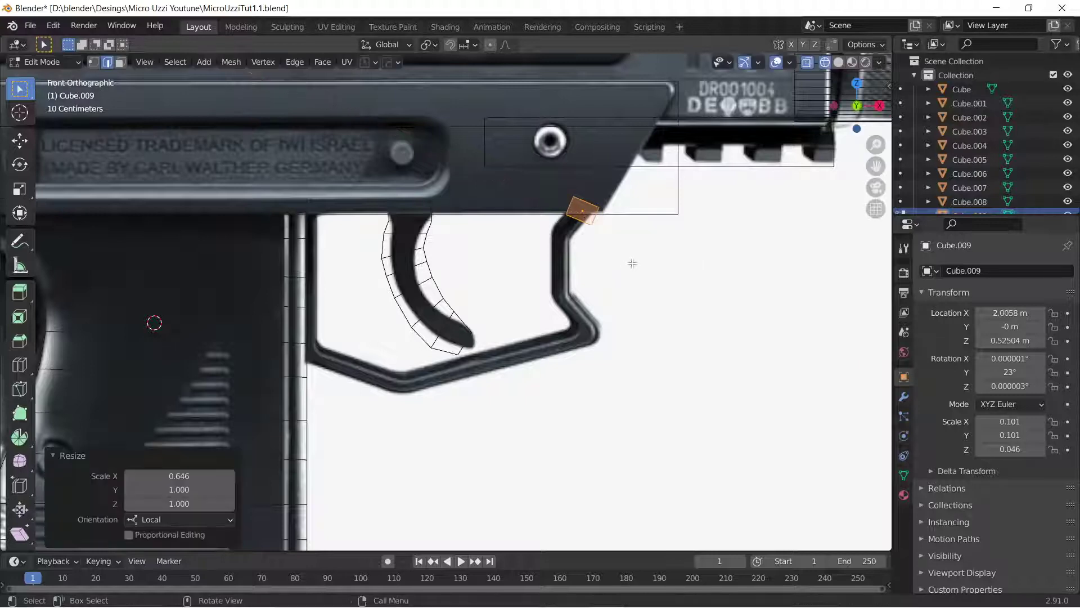
key(r)
click(651, 223)
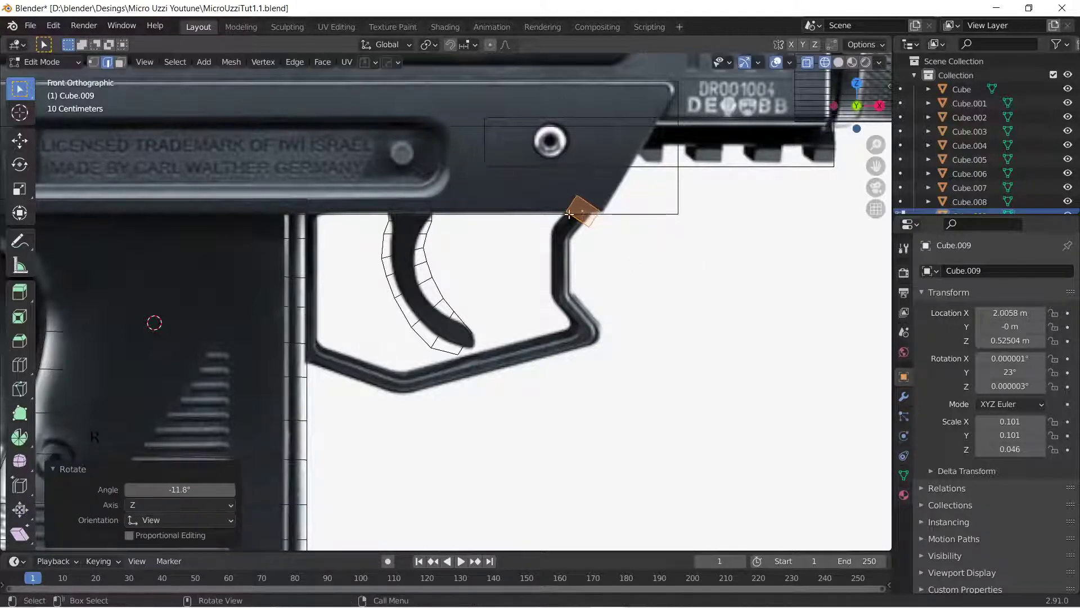
Step: Extrude and tilt guard sections down the front of the trigger guard along the reference
click(571, 242)
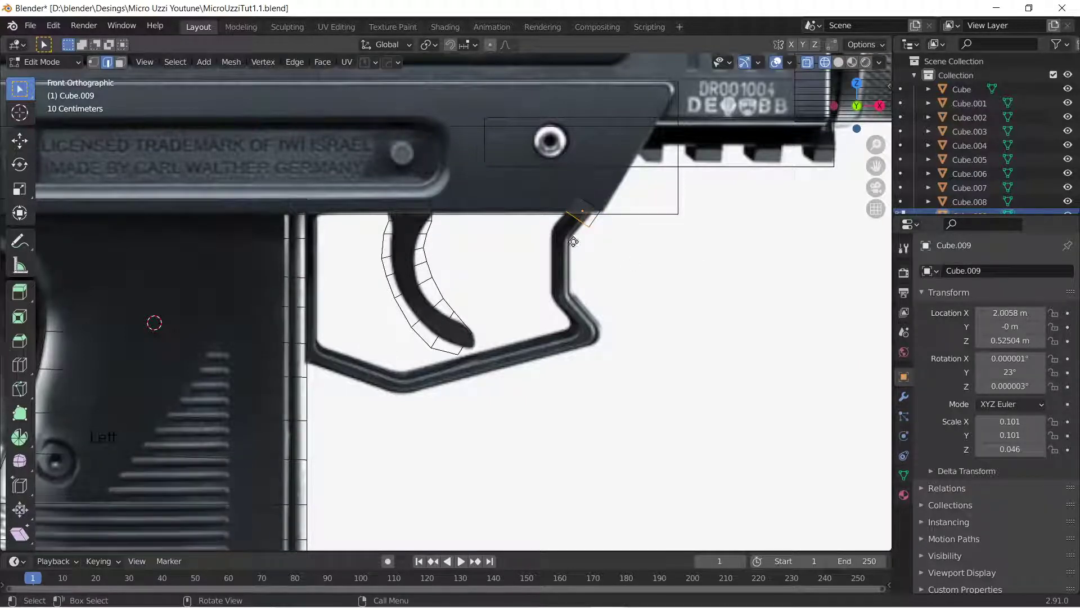
key(e)
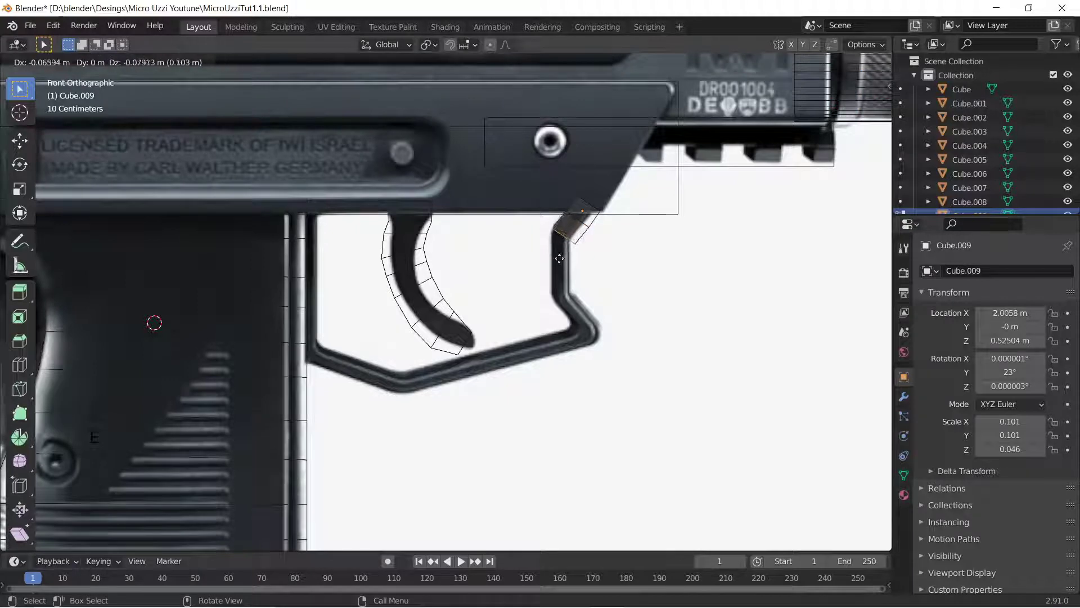
click(559, 258)
key(r)
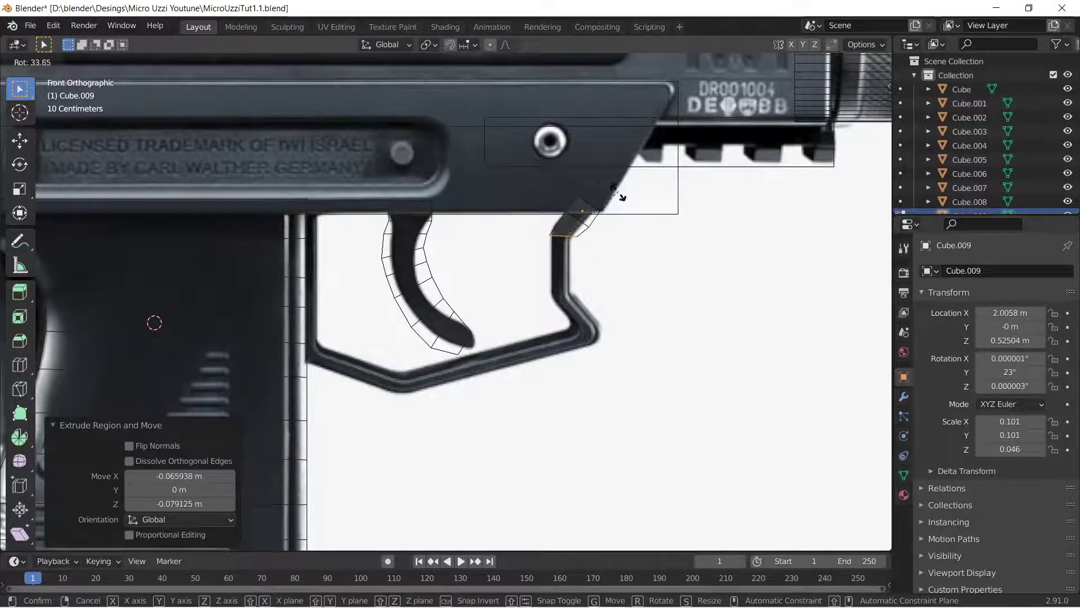
click(621, 194)
key(e)
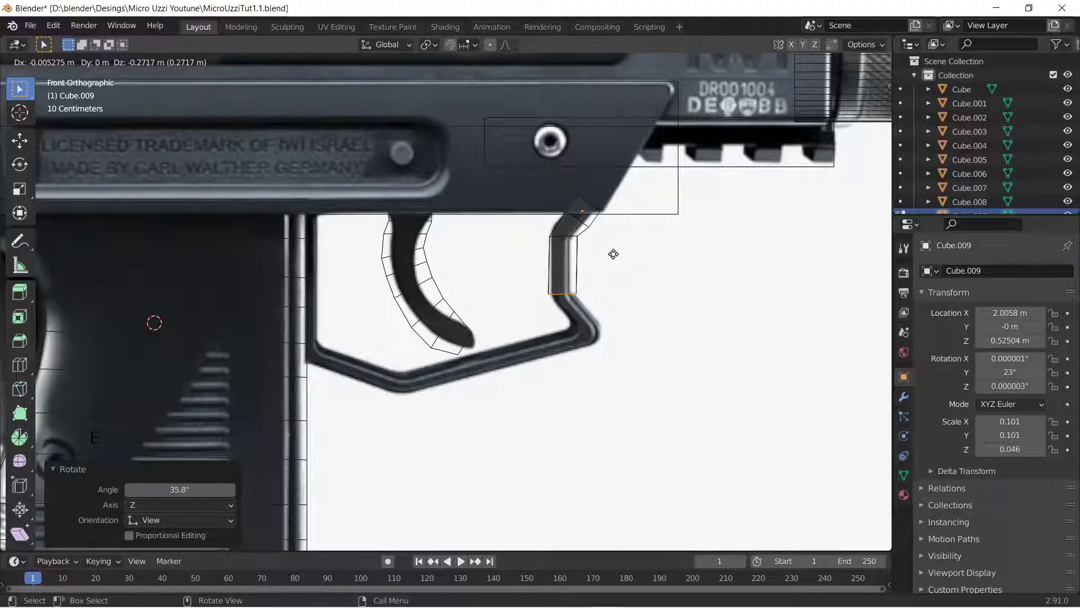
right_click(613, 253)
key(g)
key(z)
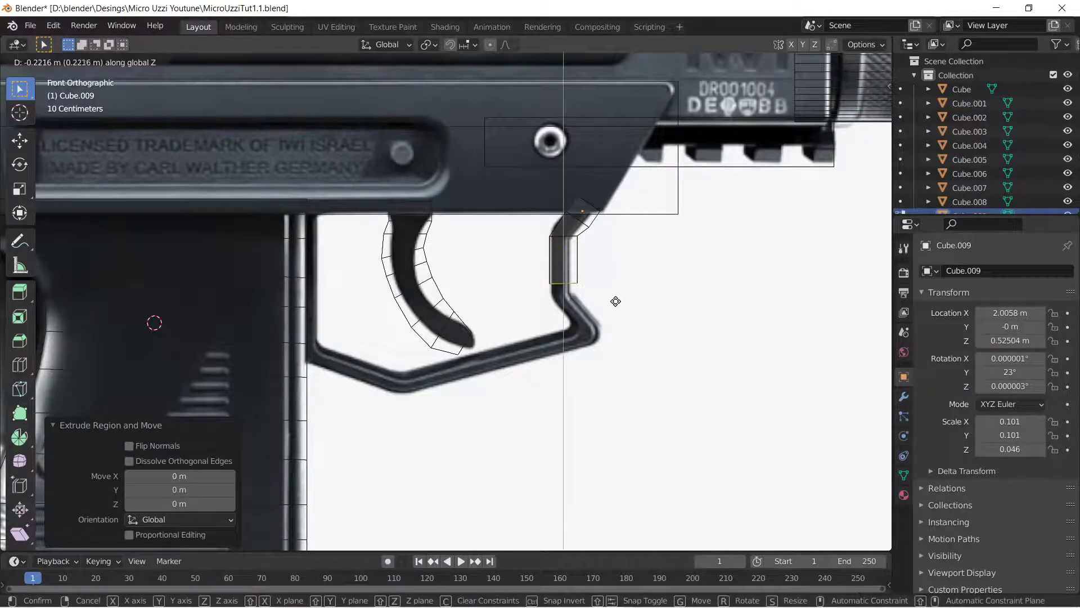
click(616, 310)
key(r)
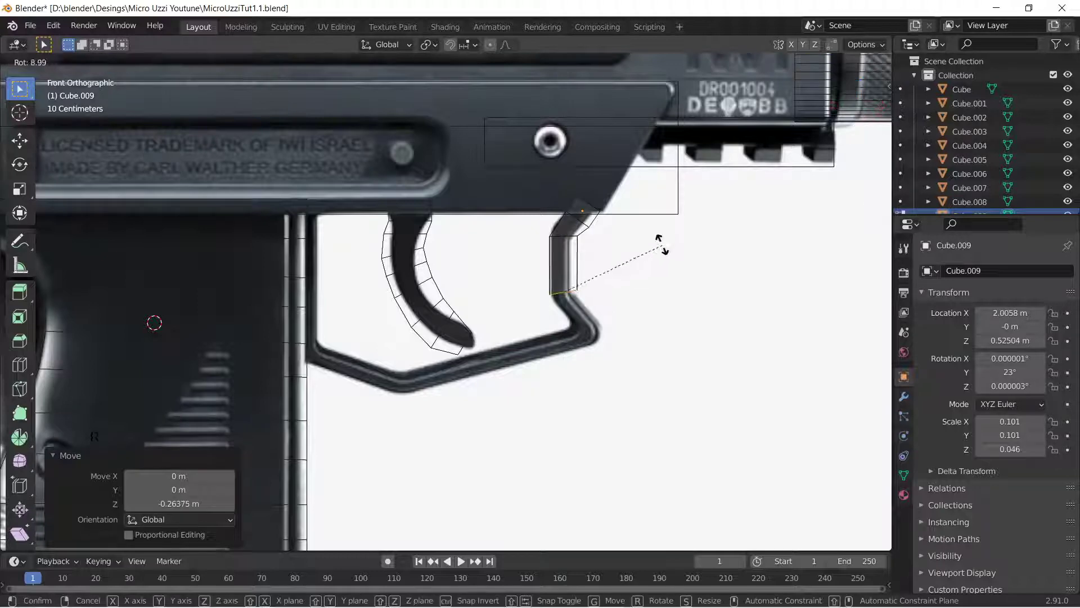
click(652, 199)
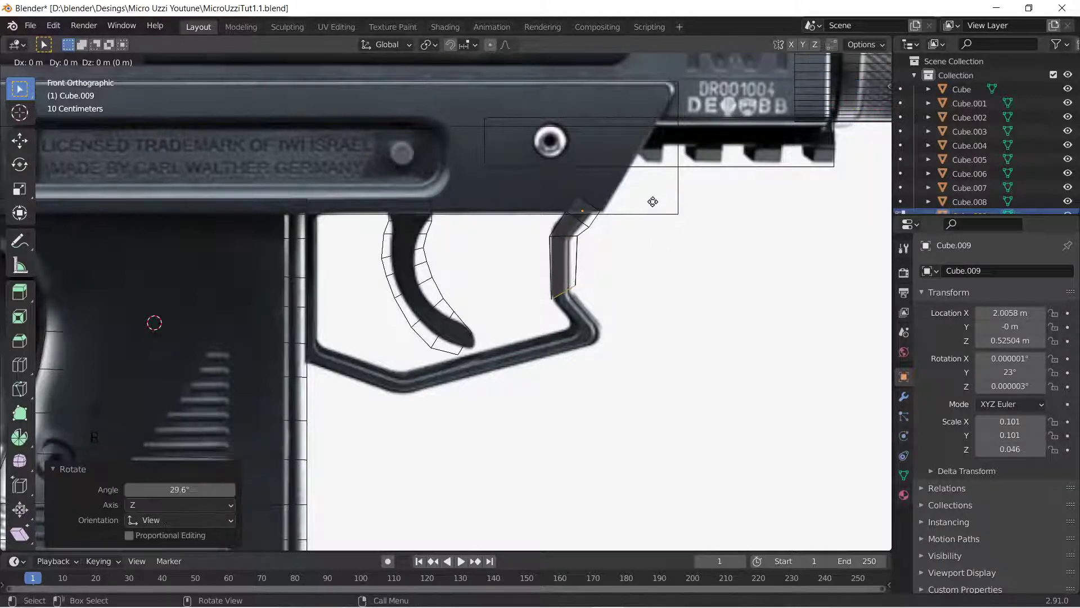
Step: Extrude the guard around its lower corner, turning the end -58.7° and settling it at -18.1°
key(e)
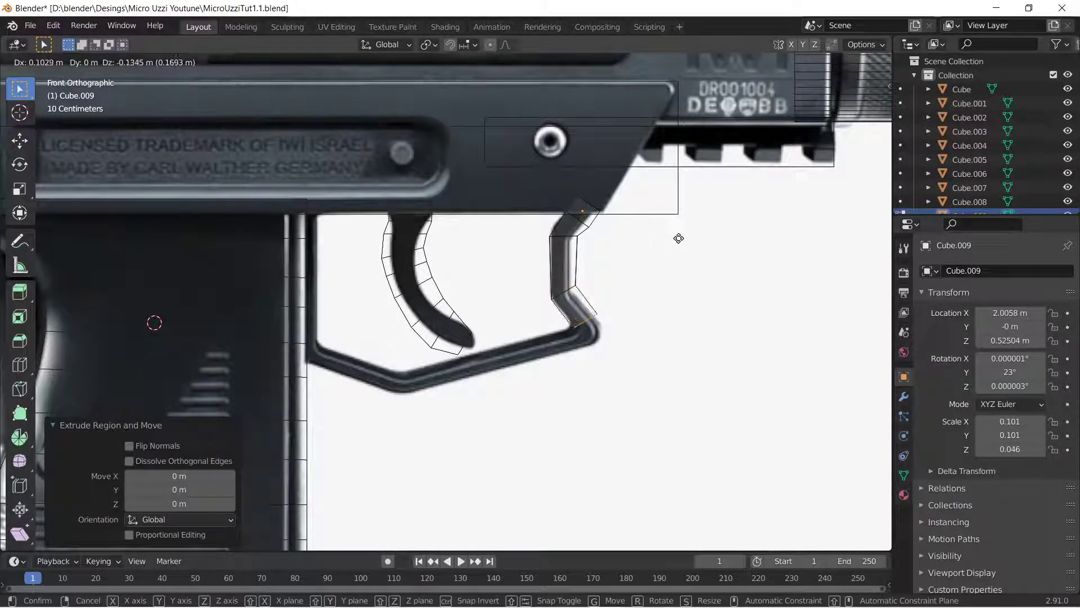
click(675, 239)
key(r)
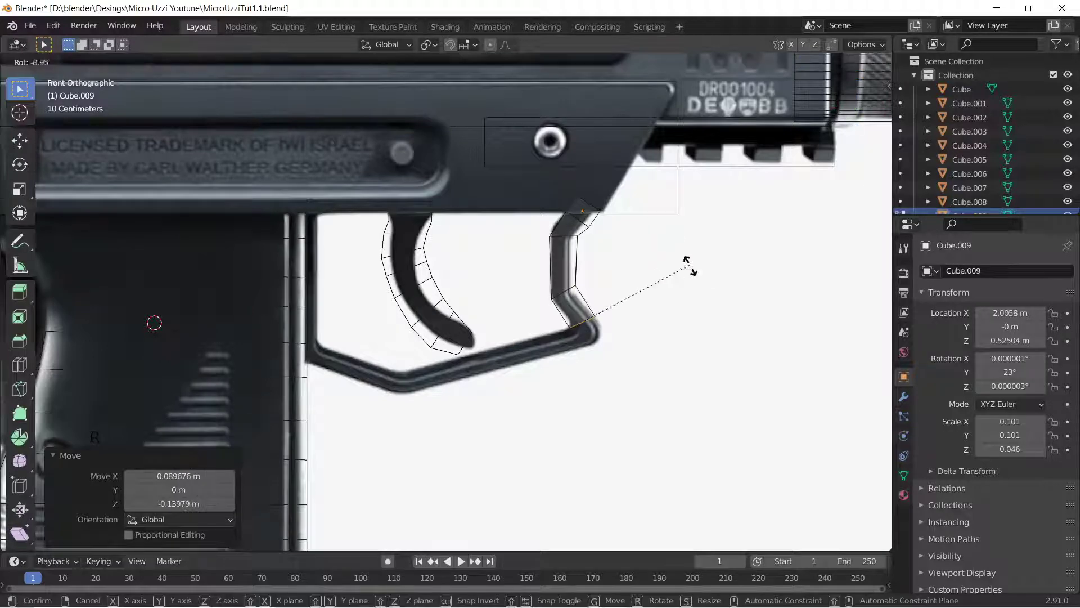
click(698, 302)
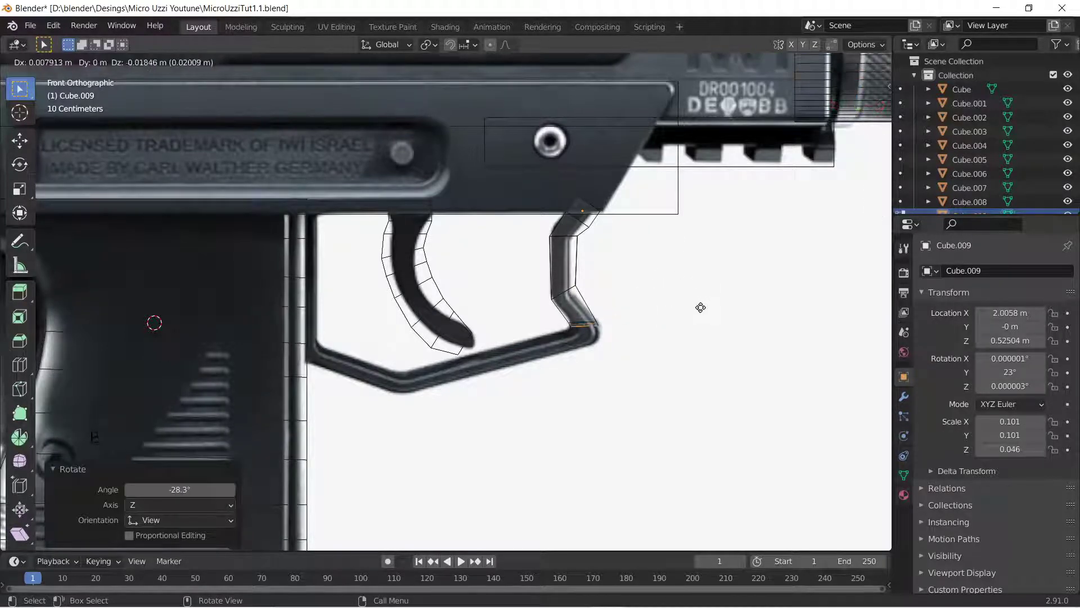
key(e)
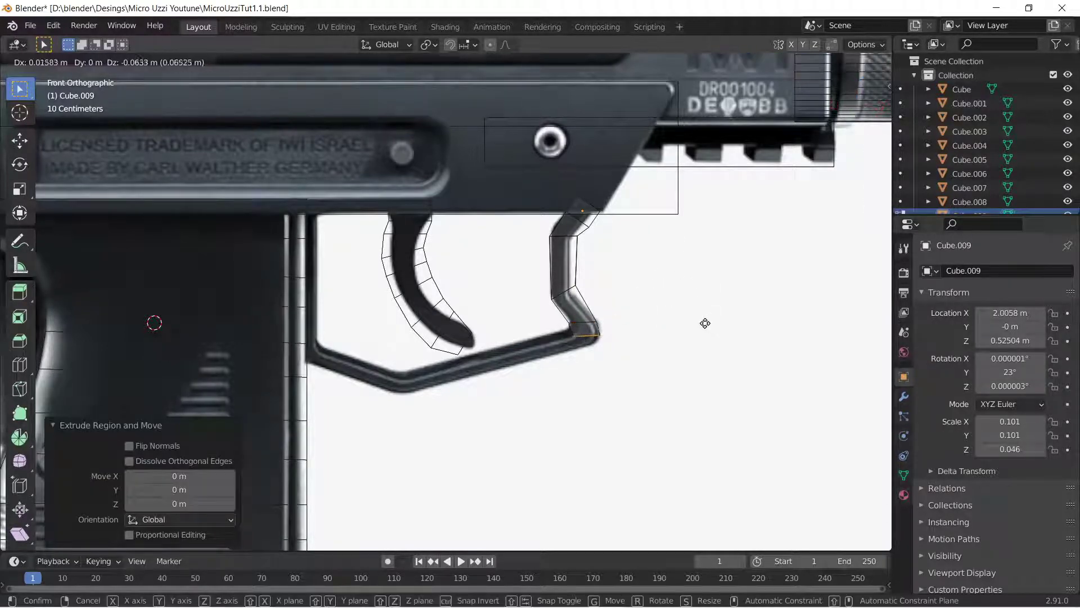
click(704, 331)
key(r)
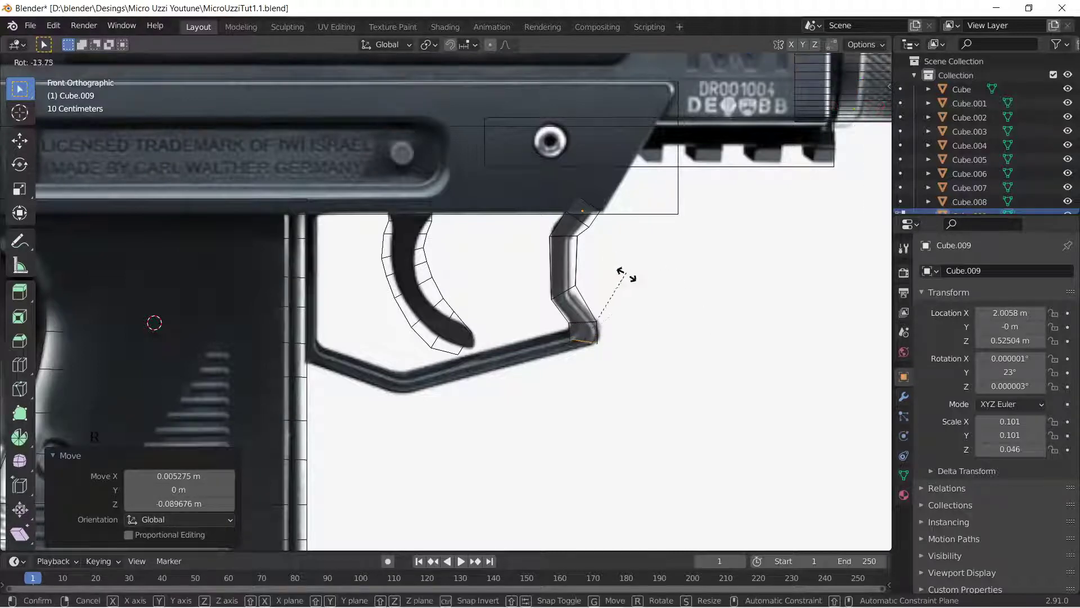
click(599, 339)
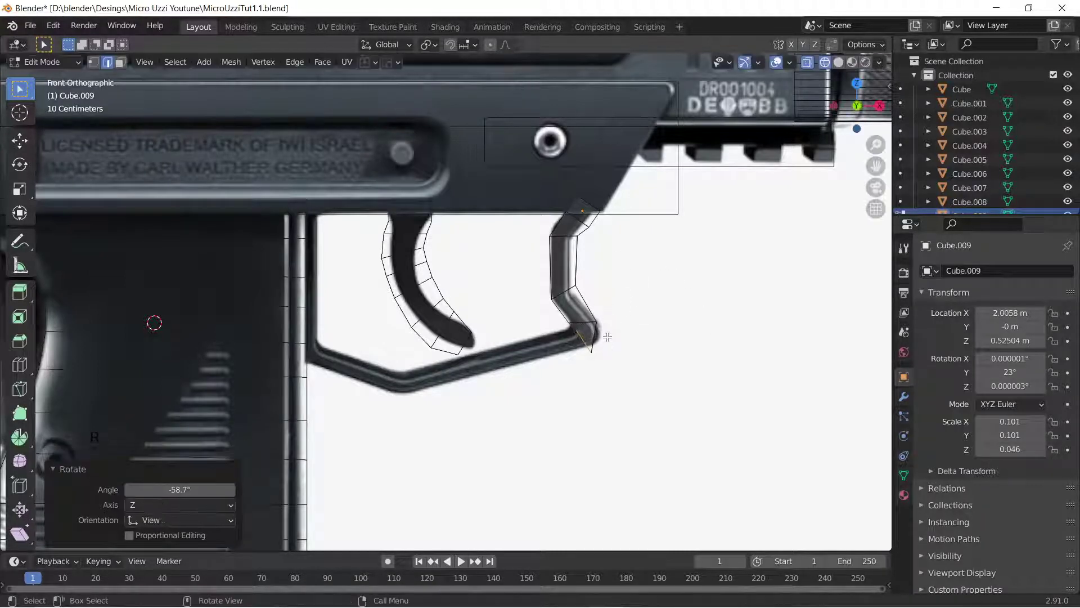
key(g)
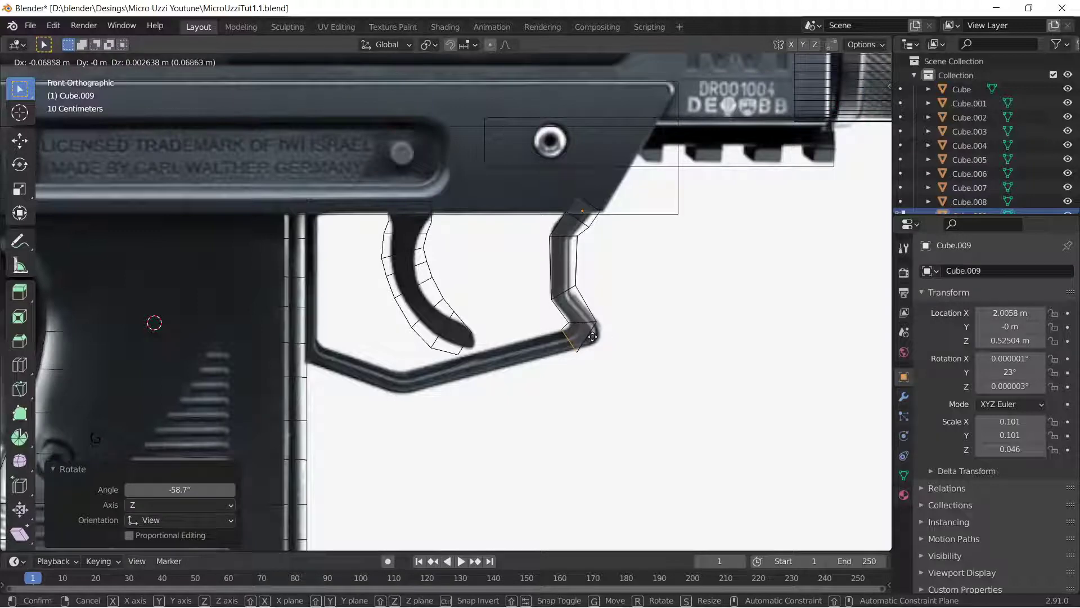
click(591, 337)
key(r)
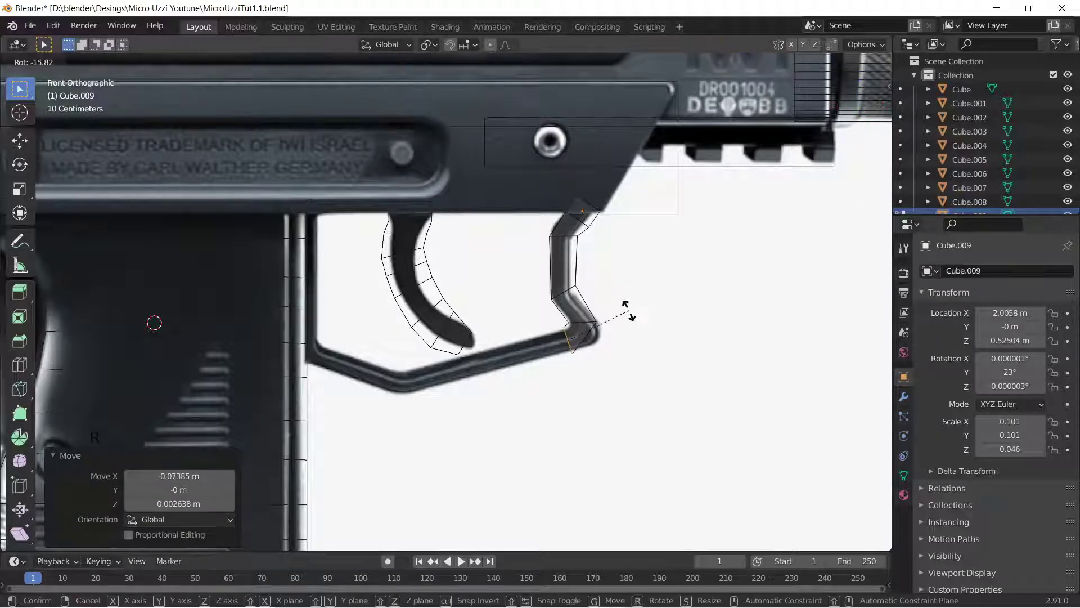
click(621, 318)
key(g)
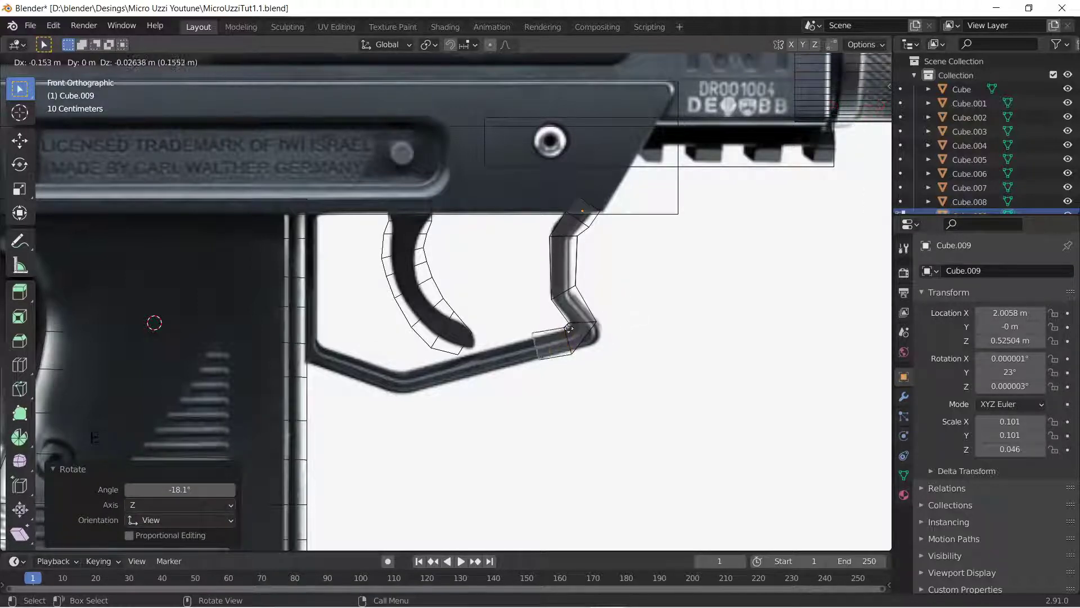
Step: Stretch the guard's bottom bar leftward and add a short end piece tilted -14.2°
click(462, 360)
key(r)
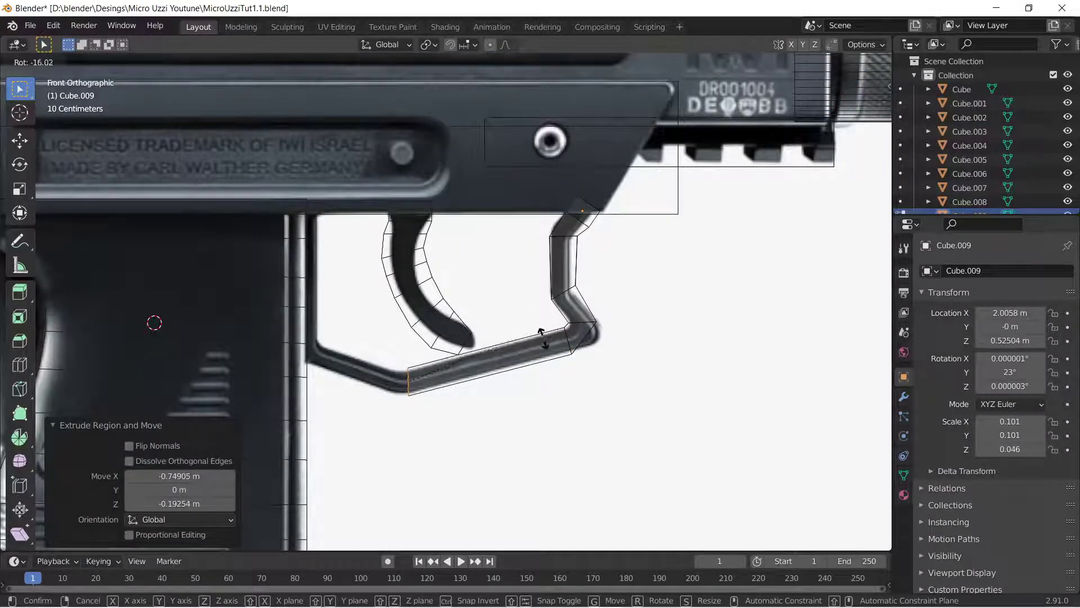
click(541, 336)
key(e)
click(536, 329)
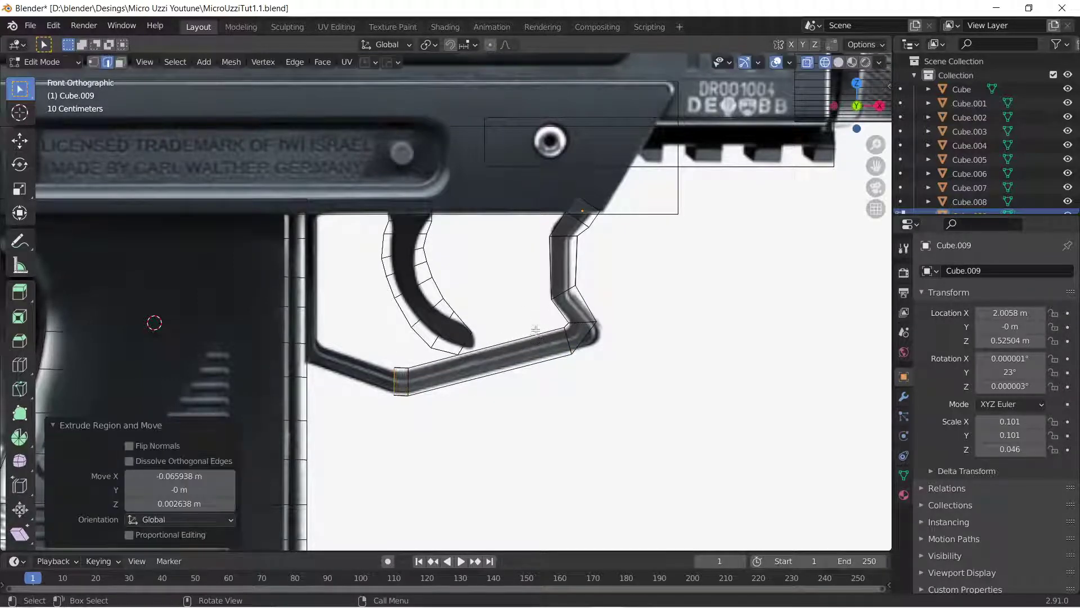
key(r)
click(530, 366)
Step: Extrude the rear guard sections rising toward the grip, tilting the end -34.7°
key(e)
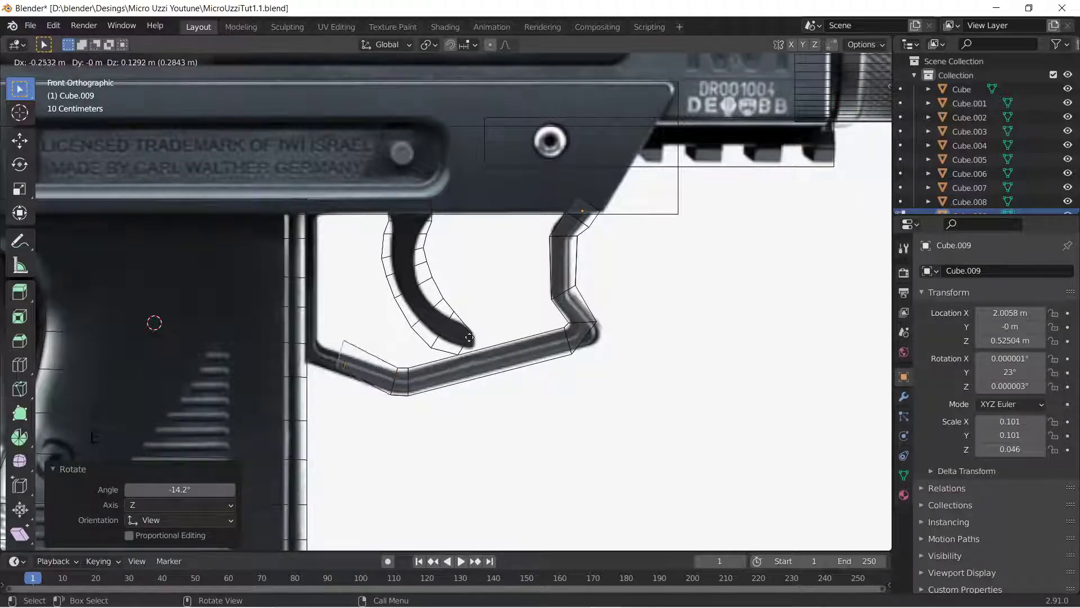
click(441, 334)
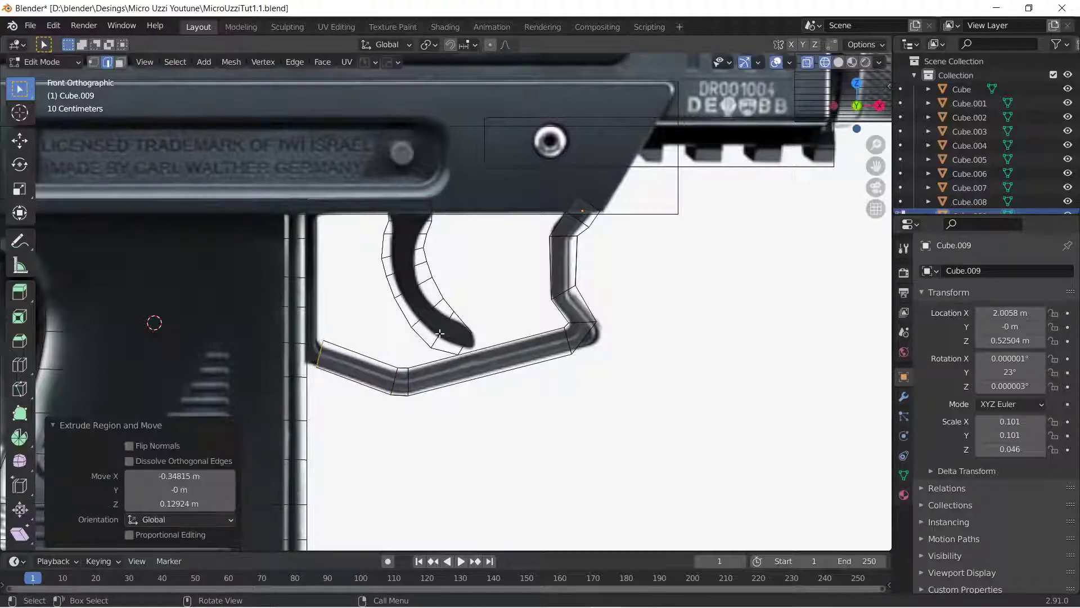
key(r)
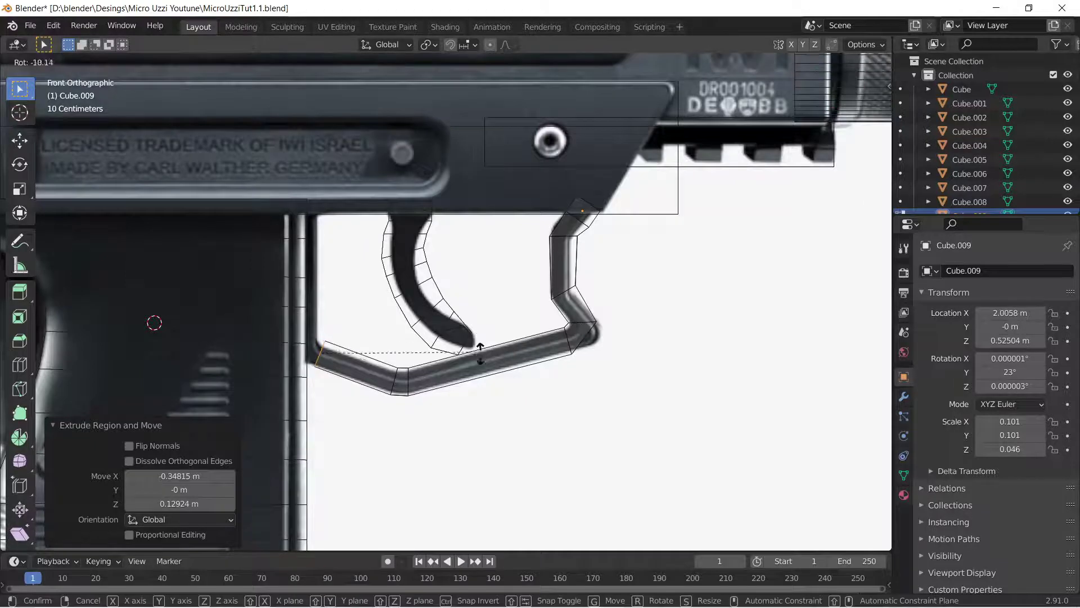
click(483, 393)
key(e)
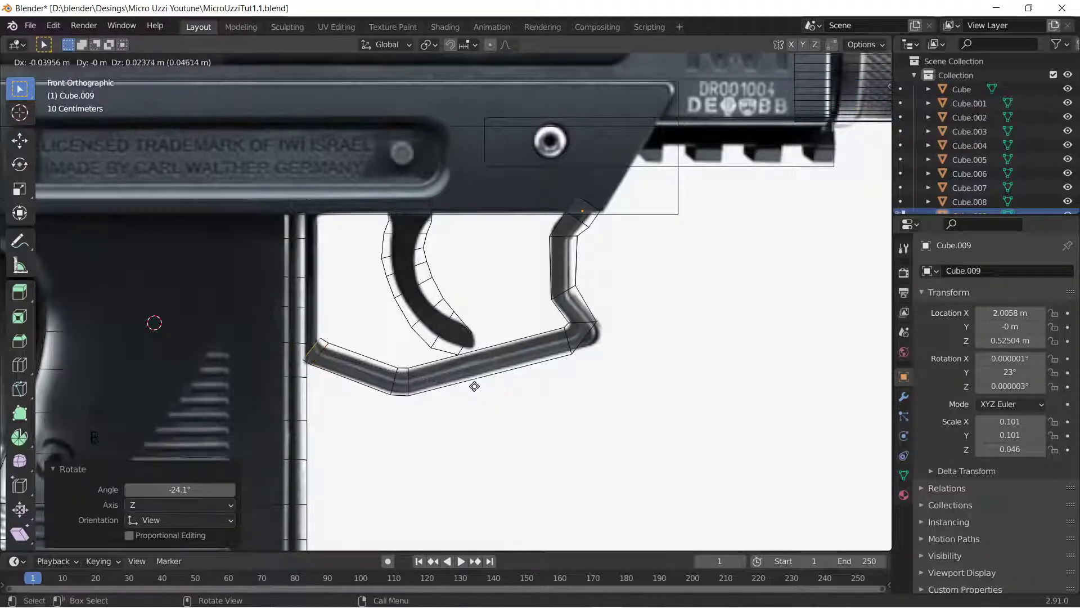
click(473, 386)
key(r)
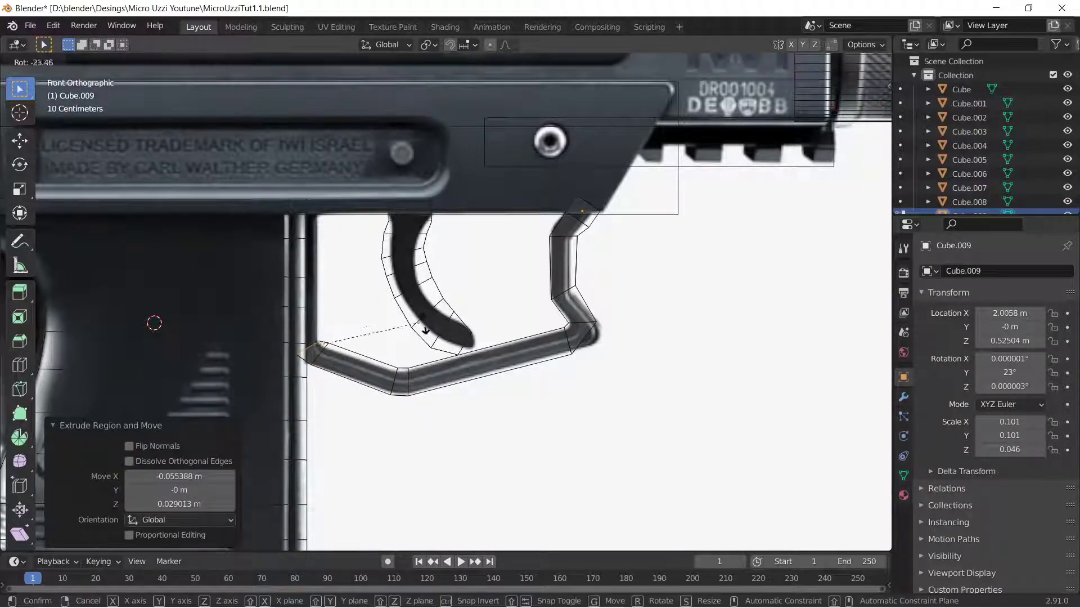
click(422, 344)
Step: Adjust the rear end's position and angle, then extend it up to the grip
key(g)
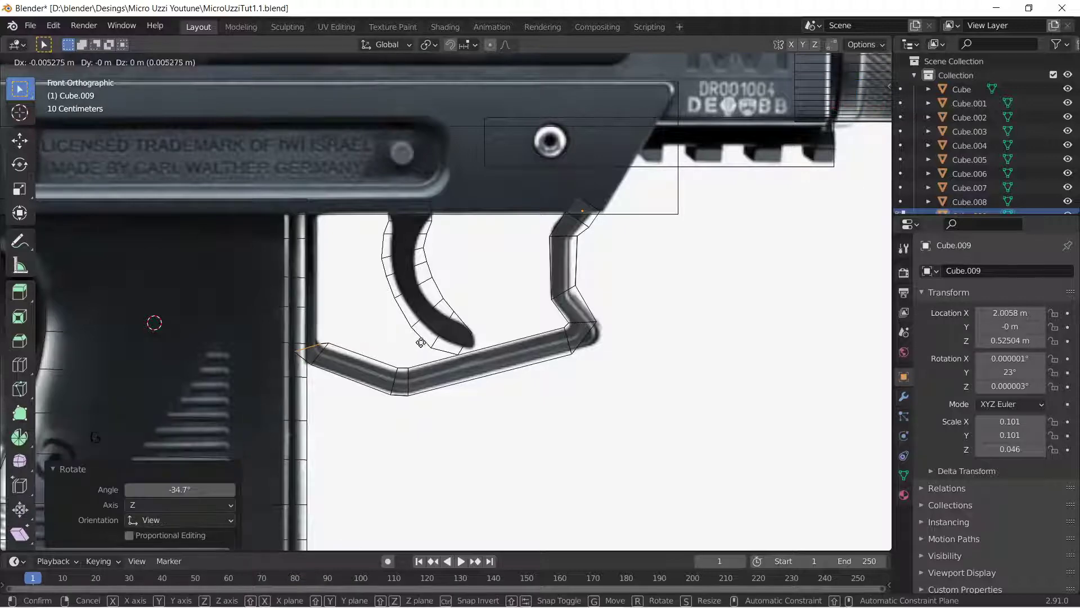
click(421, 338)
key(r)
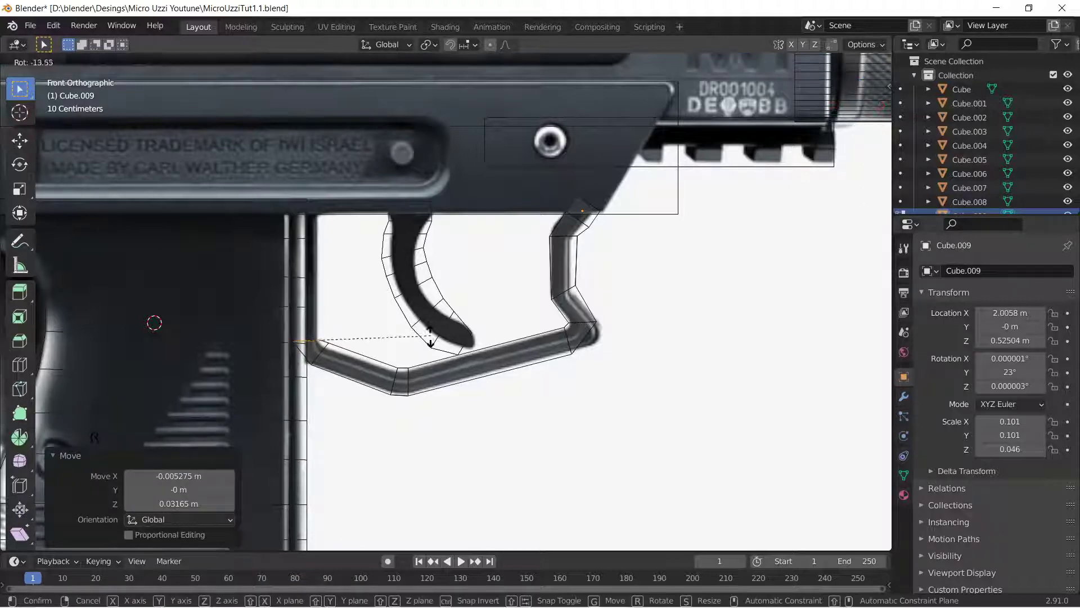
click(430, 342)
key(g)
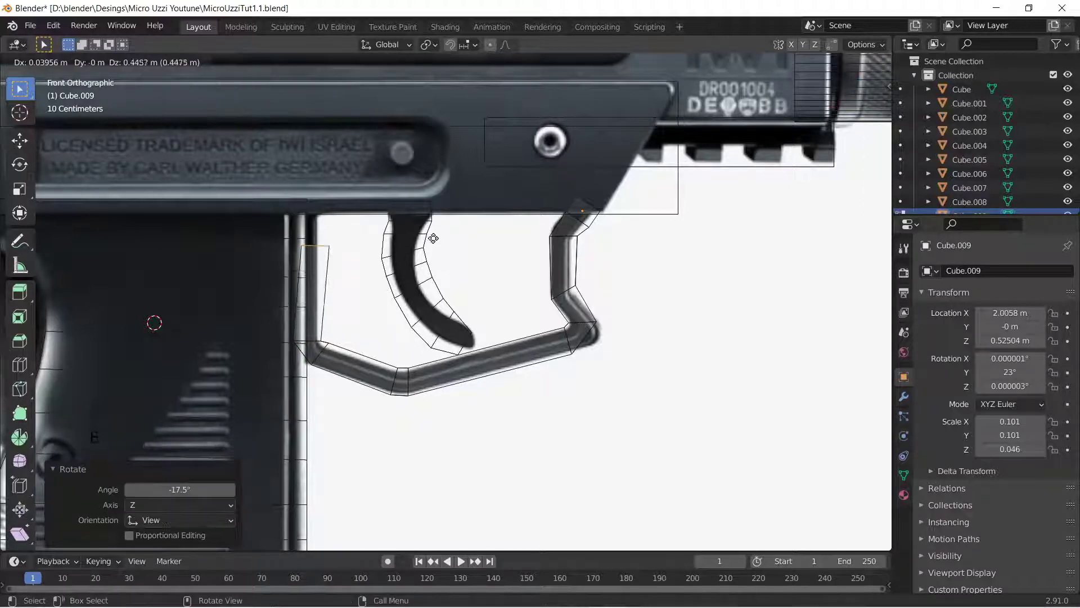
click(431, 205)
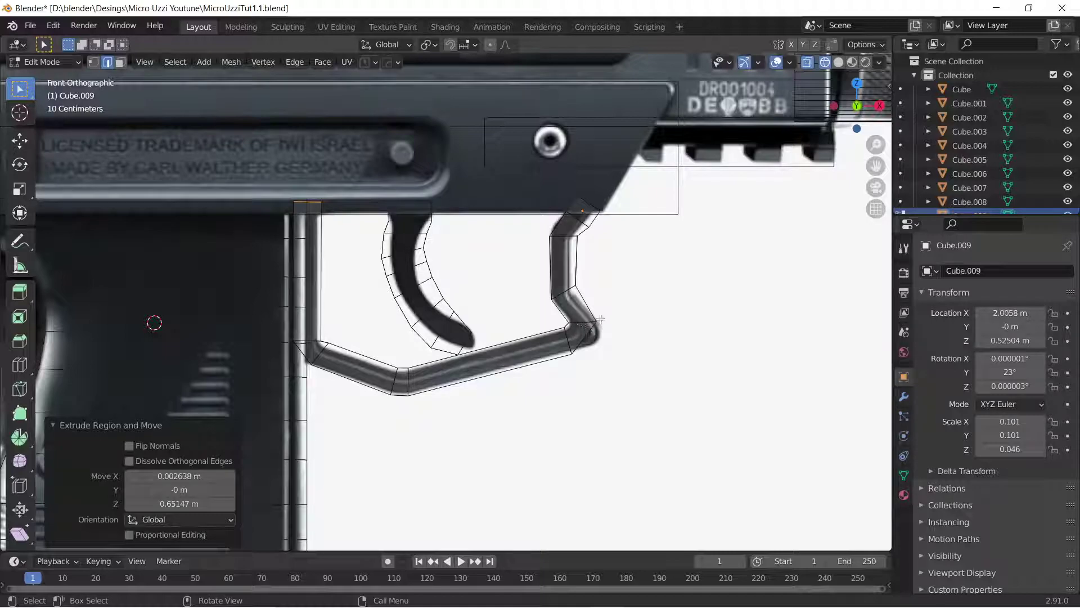
scroll(599, 311, down, 6)
Step: Turn off X-ray, orbit into perspective, and select Cube.003, Cube.002, Cube.001 and Cube.007 in Object Mode
key(alt+z)
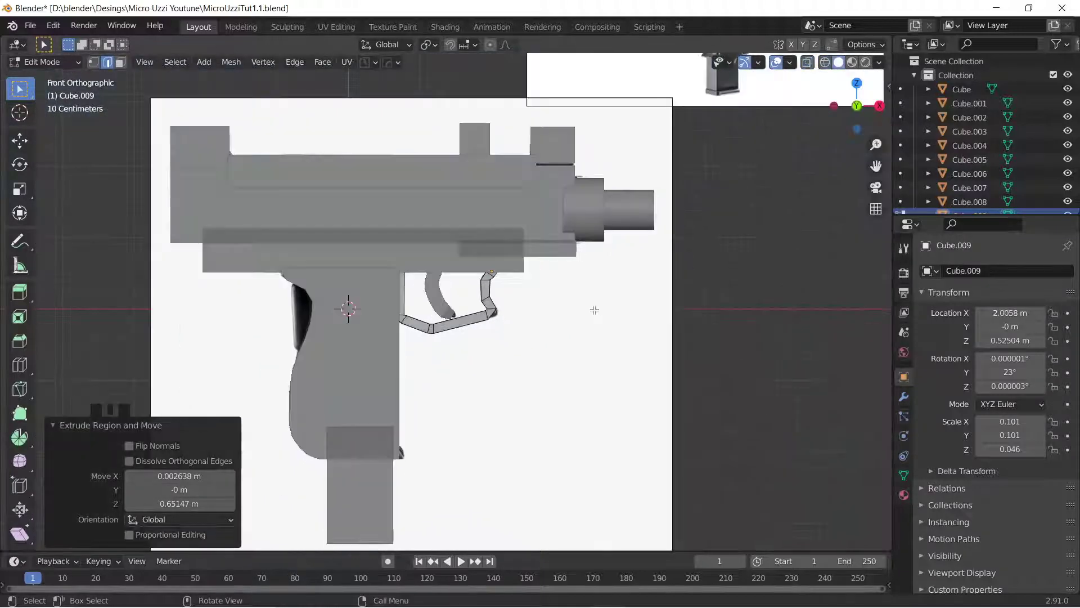
middle_drag(593, 309, 456, 205)
key(Tab)
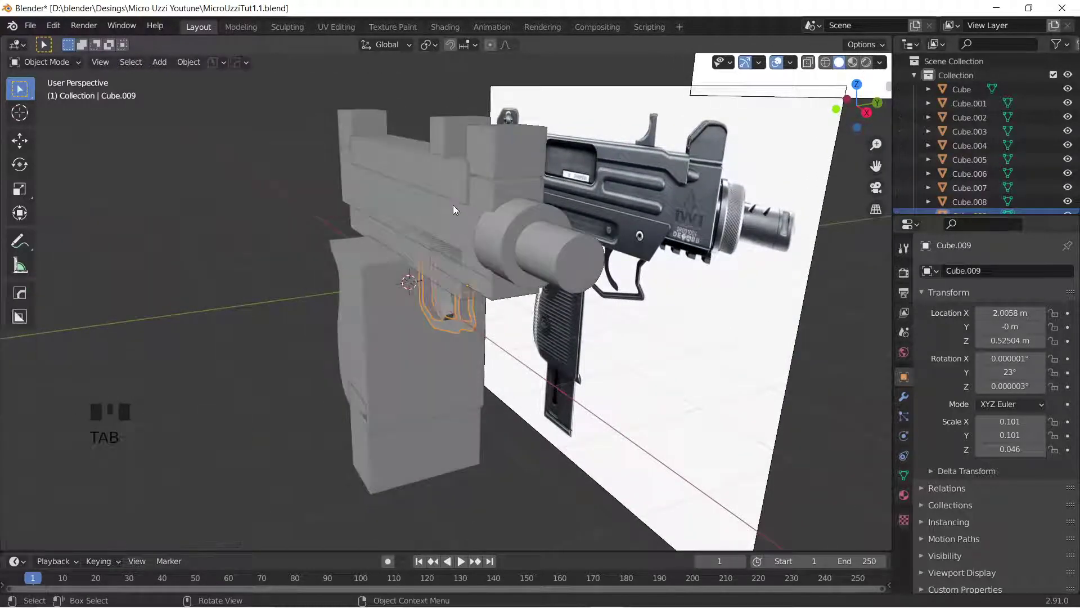
click(452, 199)
shift+click(454, 242)
shift+click(451, 272)
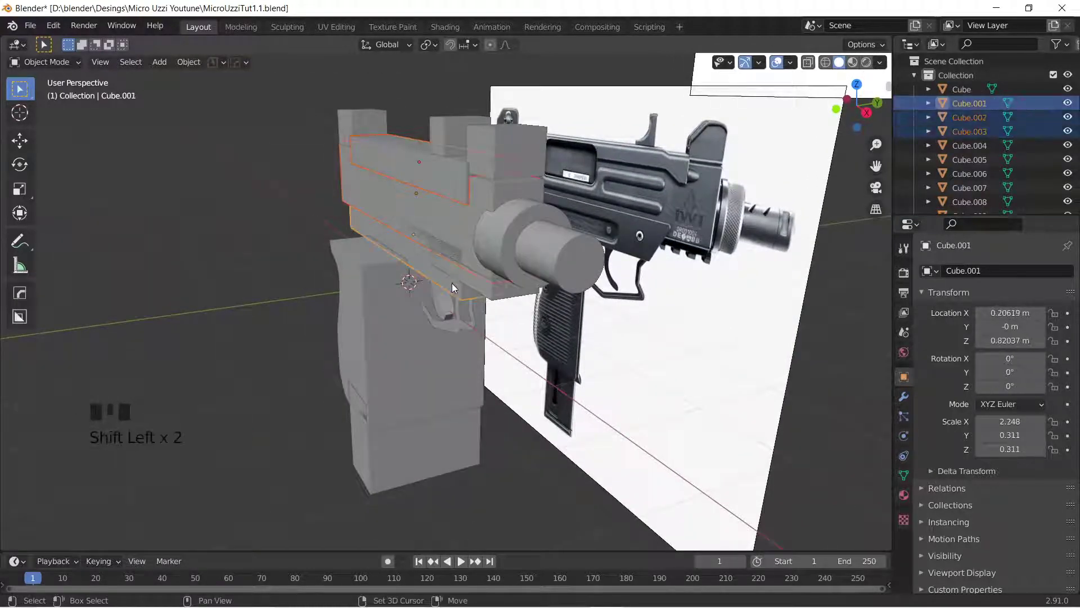
shift+click(459, 275)
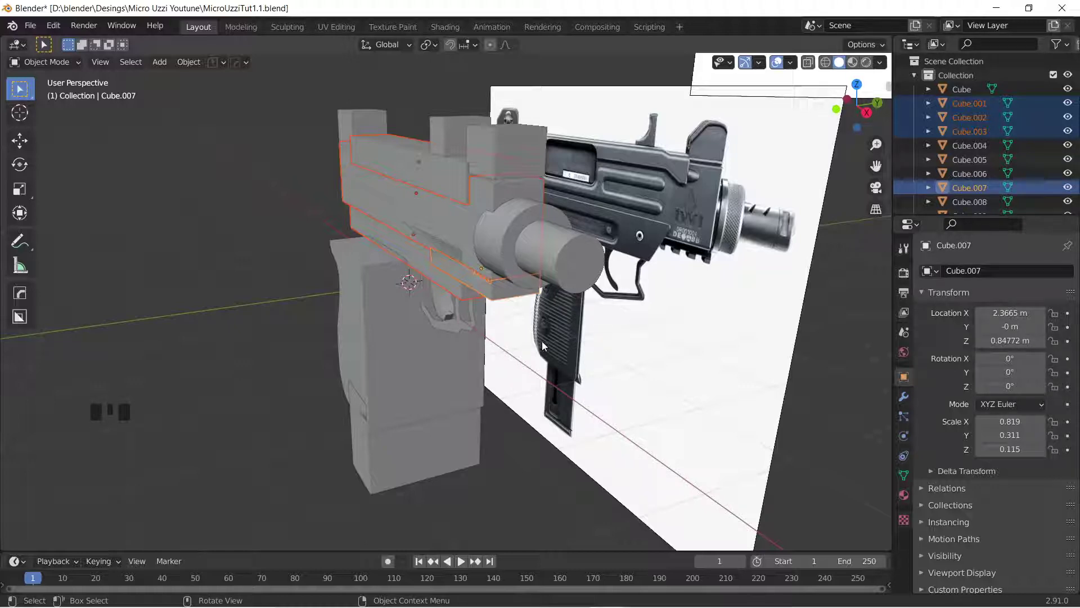
Step: Scale receiver blocks Cube.001–003 deeper along Y, then the thin plate Cube.007 separately
key(ctrl+z)
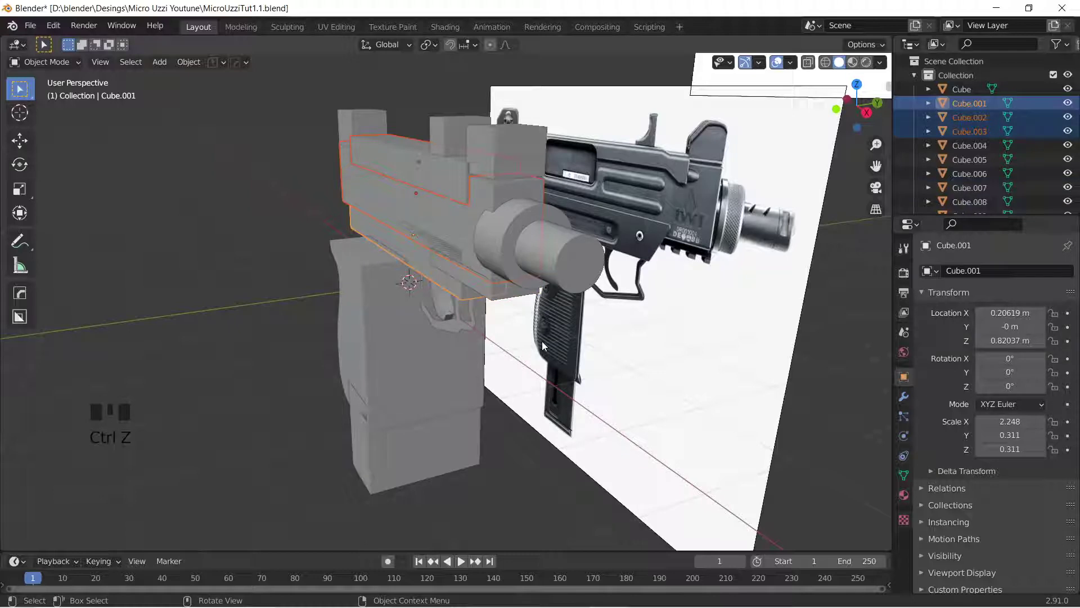
key(s)
key(y)
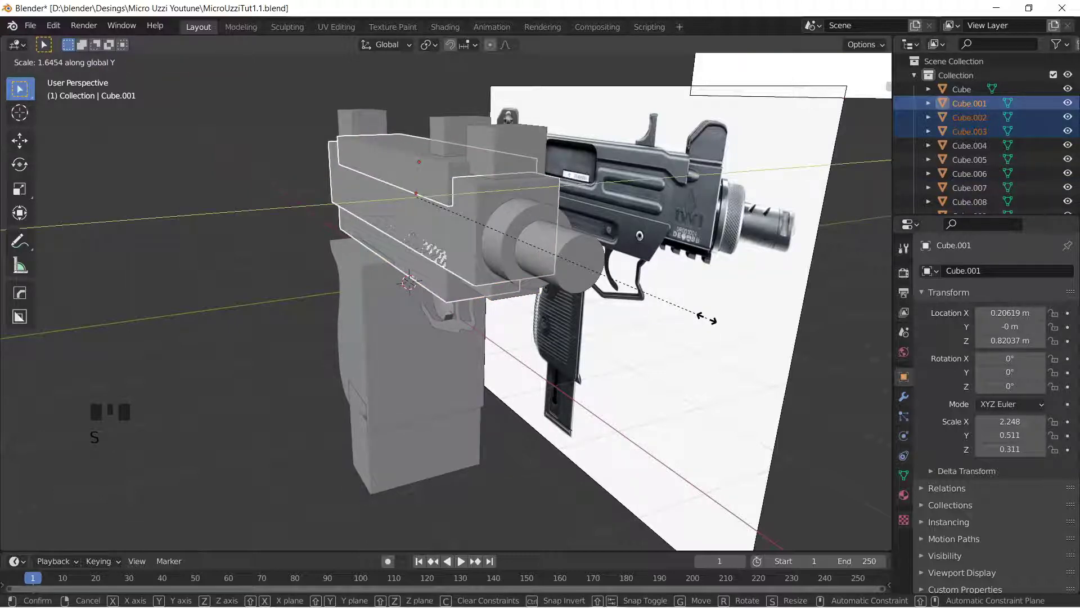
click(699, 313)
click(506, 303)
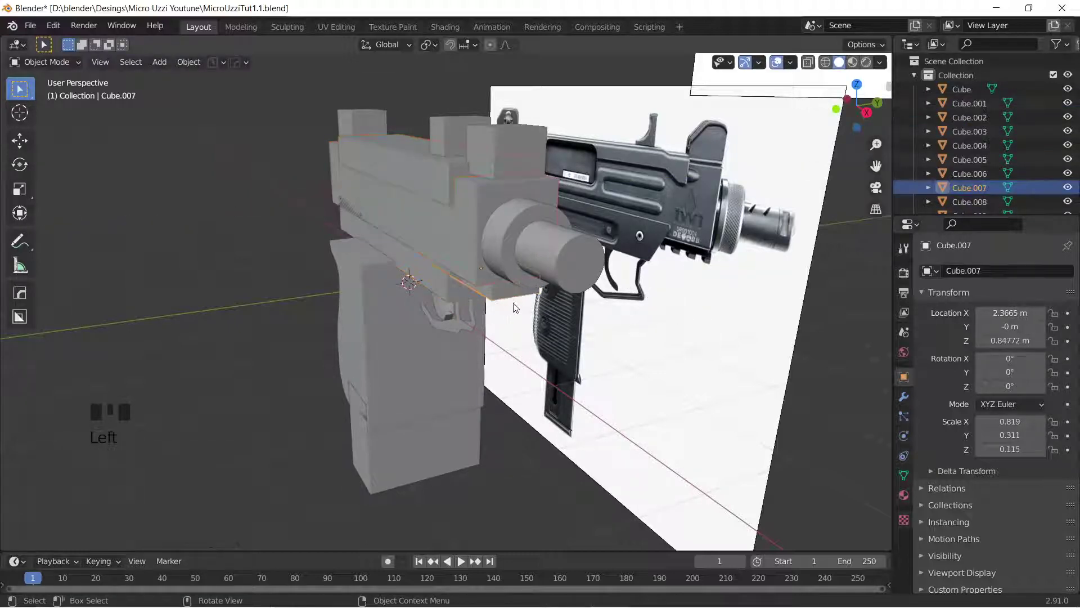
key(s)
key(y)
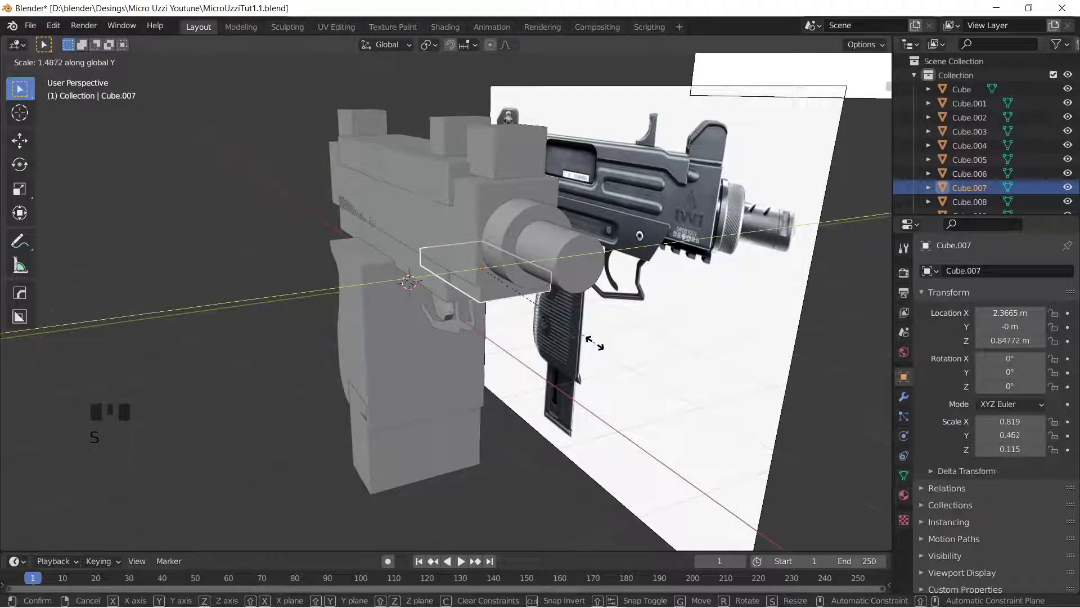
click(591, 348)
Step: Slim the grip and magazine Cube.010 along Y, thinning the magazine further to 0.391 depth
scroll(508, 384, down, 2)
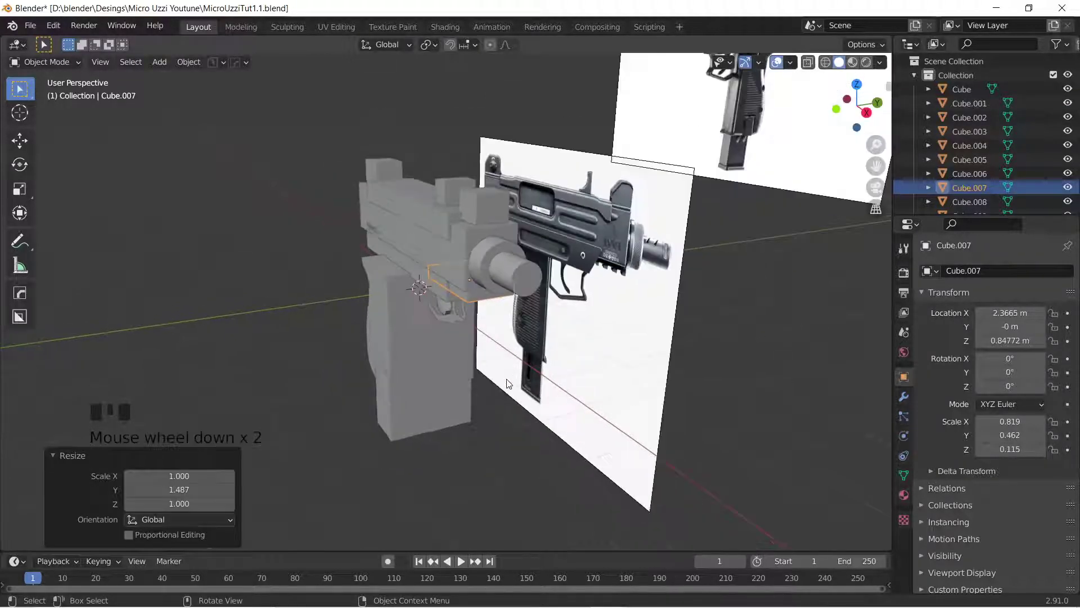
click(403, 373)
shift+click(421, 402)
key(s)
key(y)
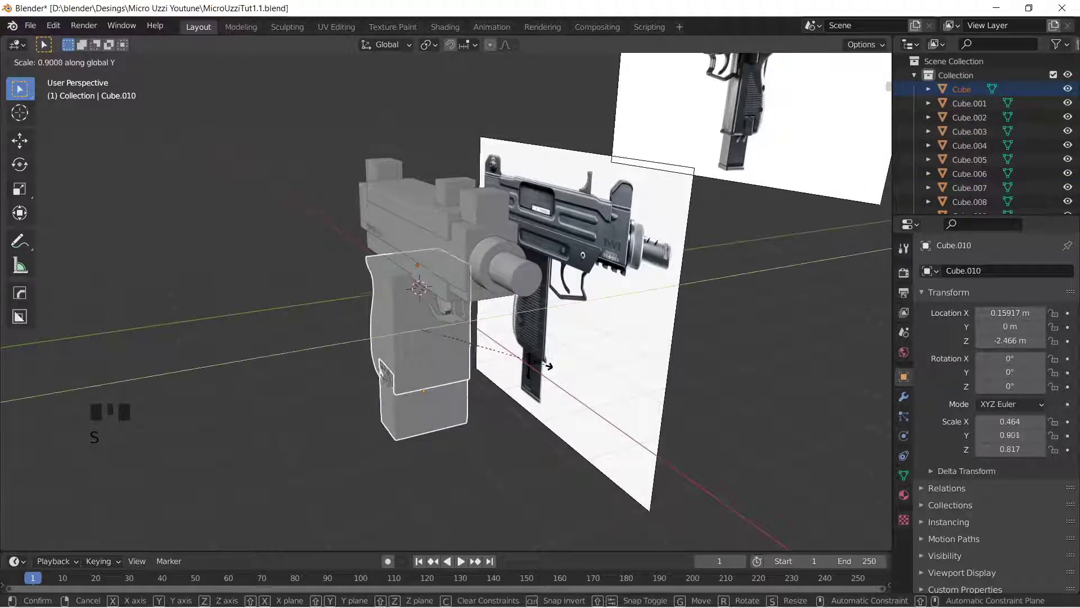
click(424, 414)
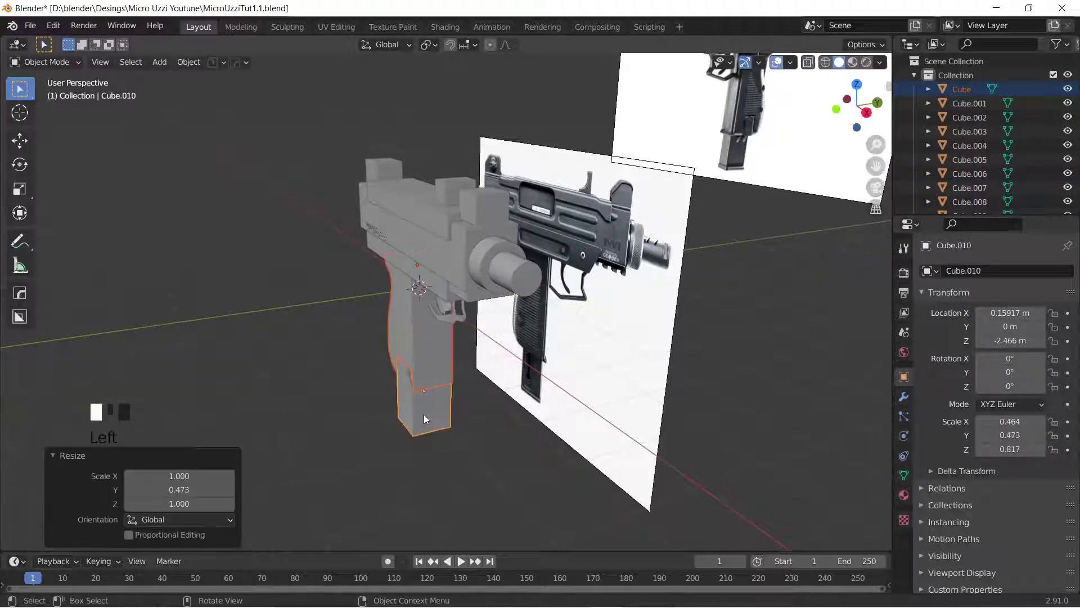
click(423, 414)
key(s)
key(y)
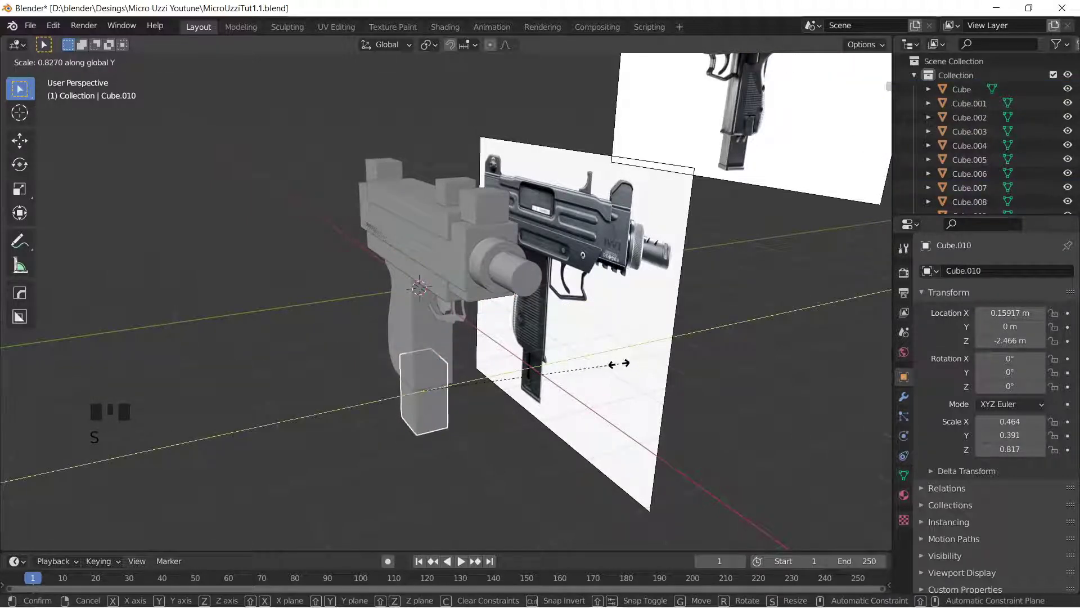
click(618, 364)
click(481, 356)
middle_drag(473, 358, 608, 299)
Step: Switch to front wireframe view and delete the trigger guard Cube.009
middle_drag(493, 300, 455, 292)
scroll(466, 280, down, 3)
key(grave)
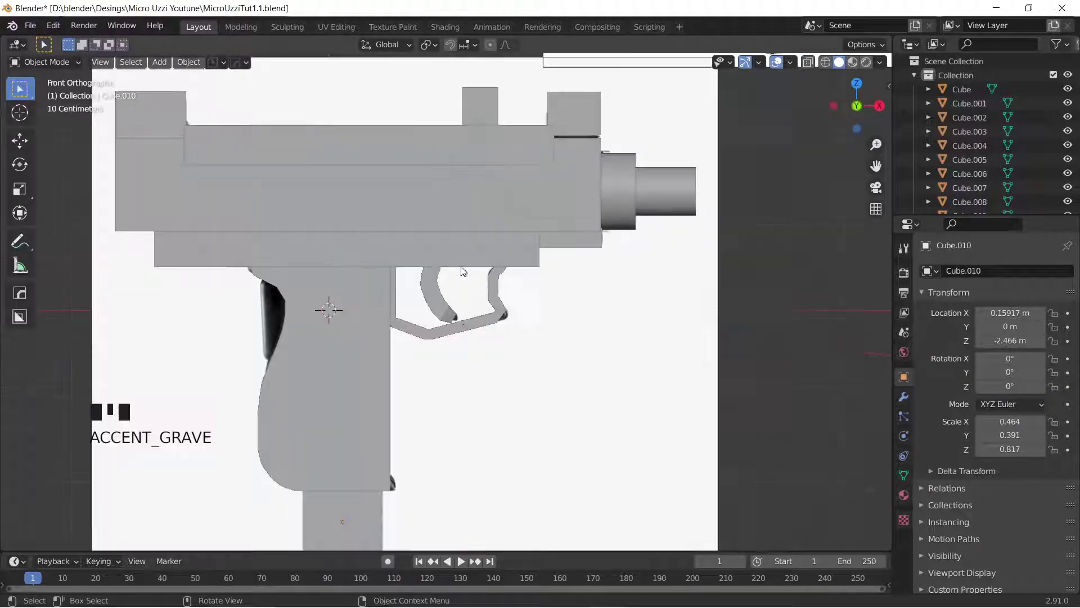
key(shift+z)
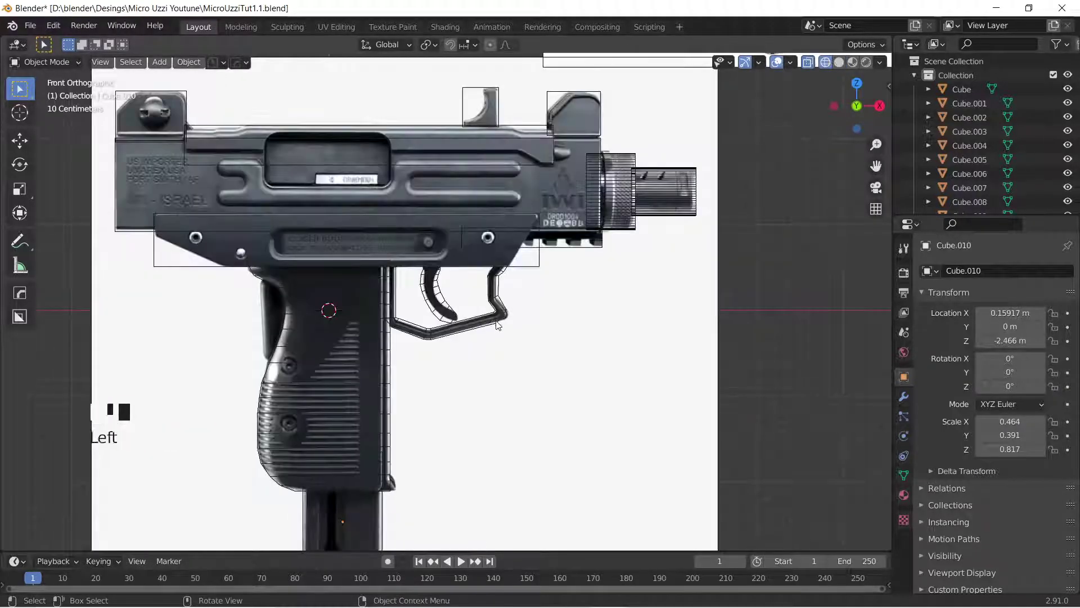
key(Tab)
key(Tab)
click(499, 325)
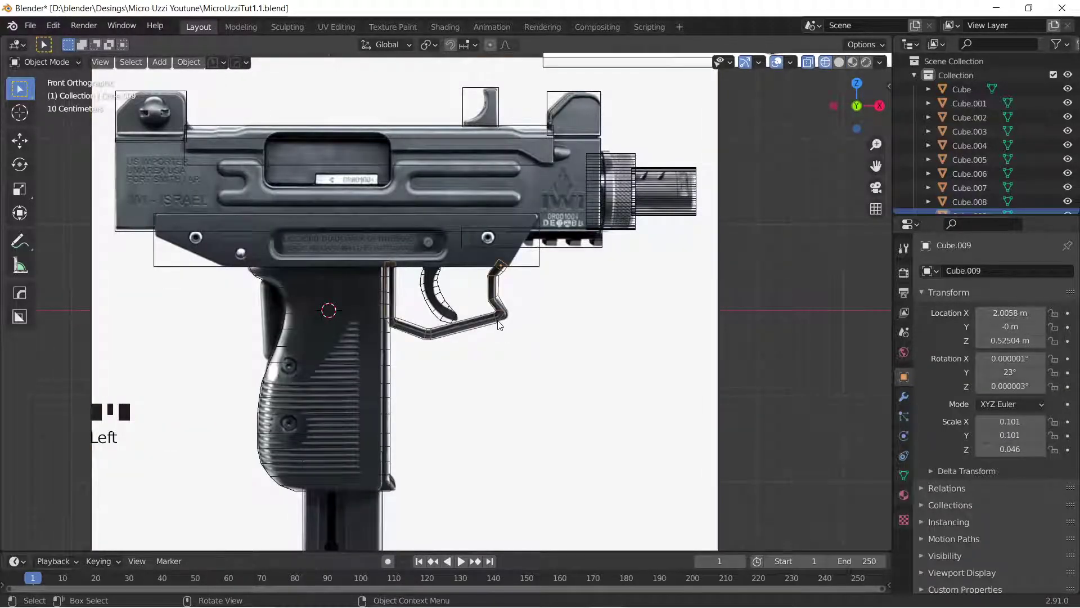
key(x)
click(498, 320)
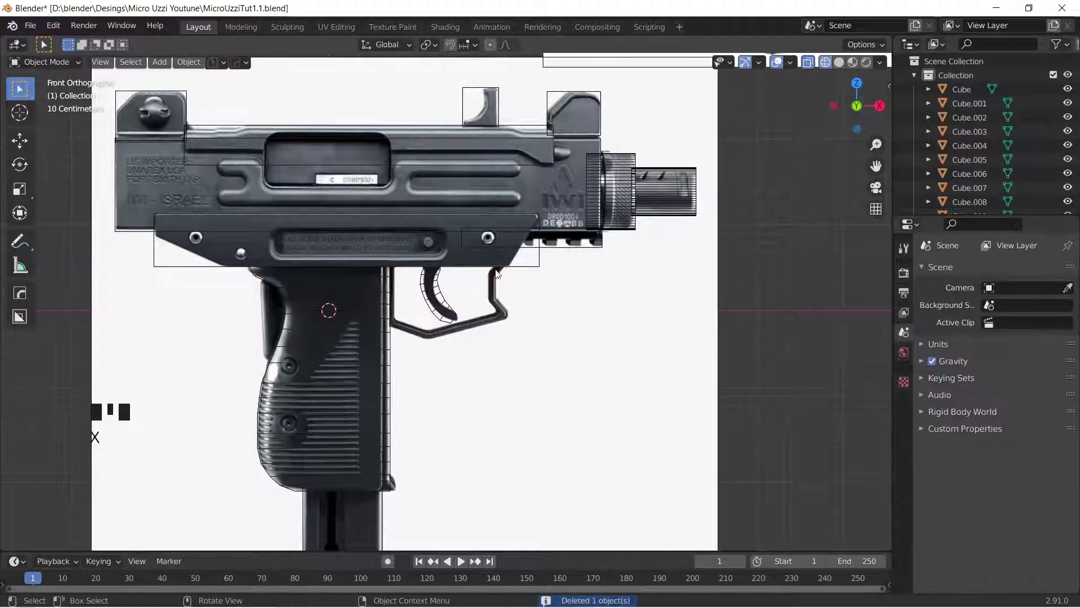
Step: Add a cube scaled to 0.090 and place it at the trigger guard's top front
key(shift+a)
mouse_move(487, 266)
click(555, 314)
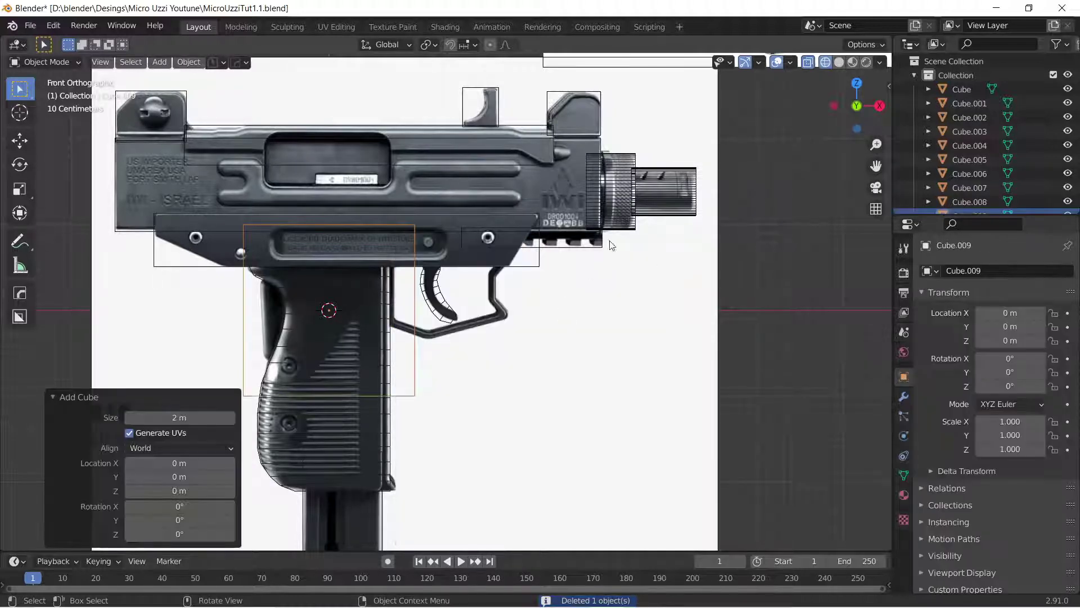
key(s)
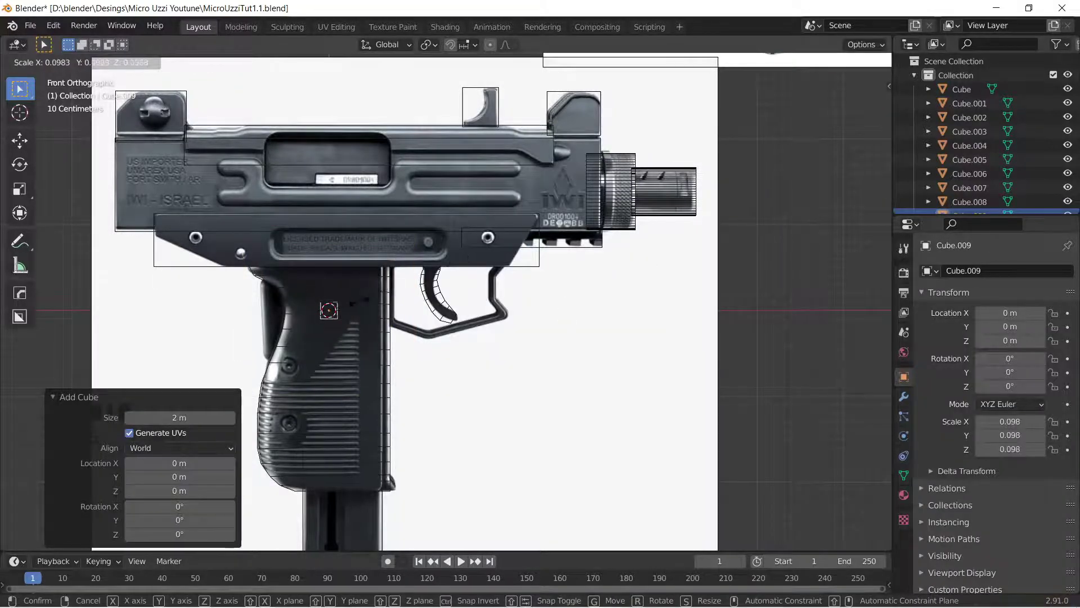
click(354, 303)
key(g)
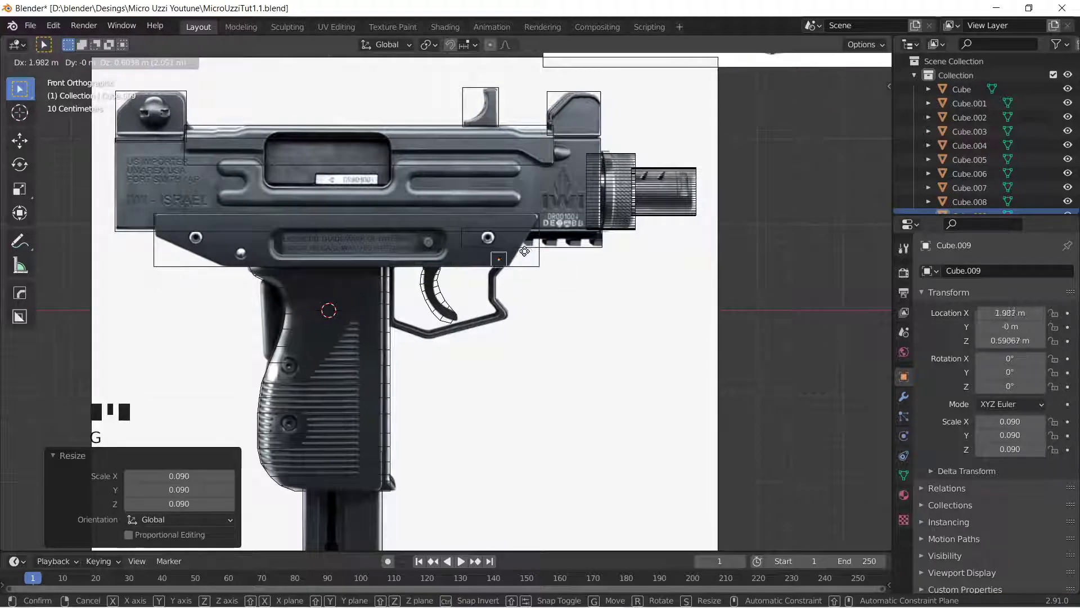
click(526, 258)
Step: Tilt the small cube by -25.8° and zoom in on the trigger area
key(Tab)
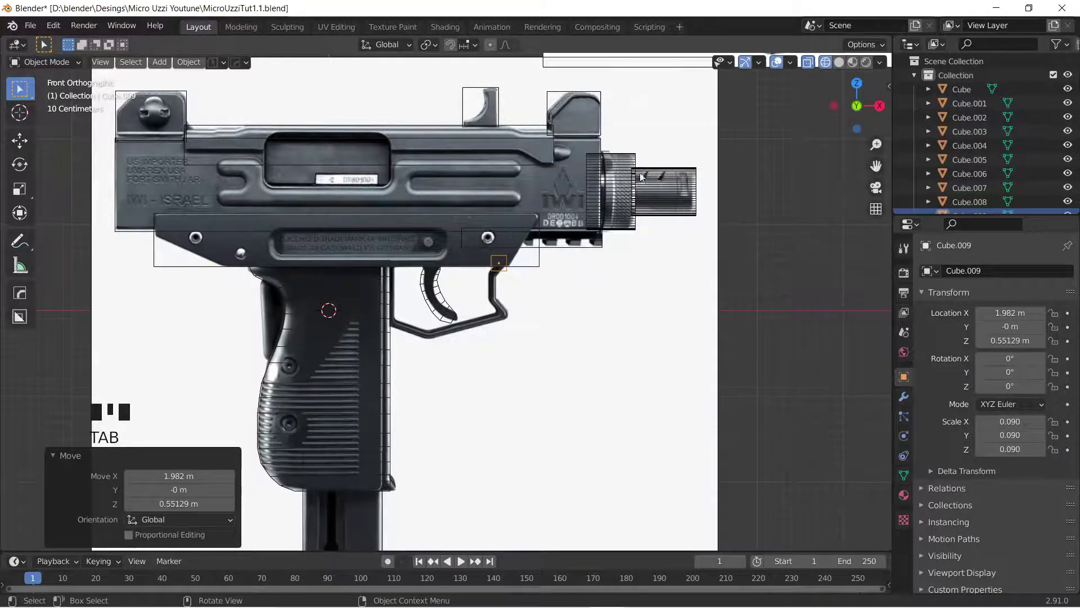
key(r)
click(641, 248)
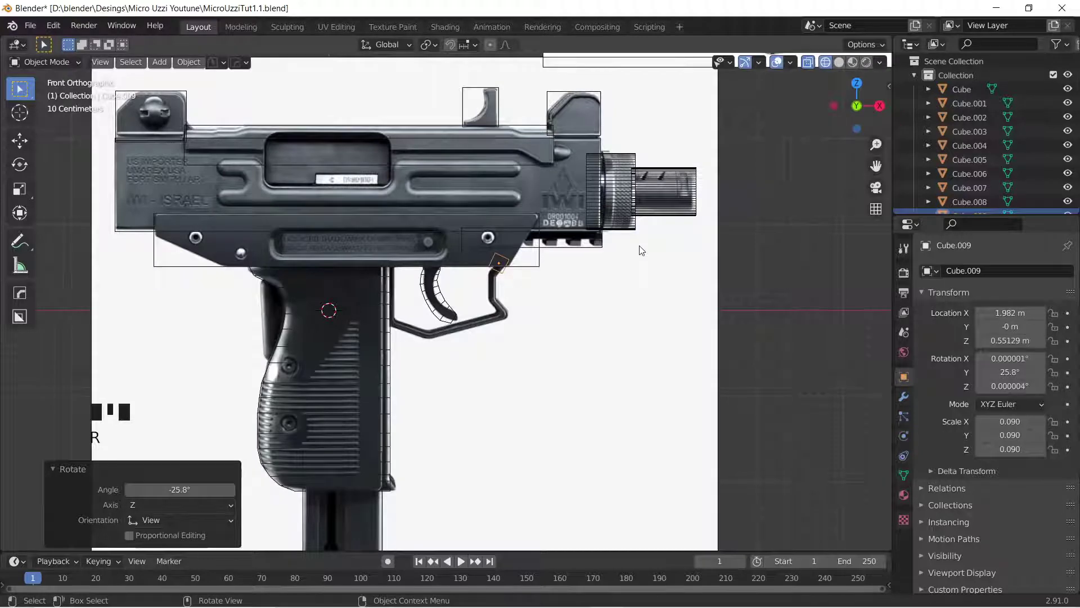
scroll(586, 253, up, 6)
shift+middle_drag(651, 224, 658, 205)
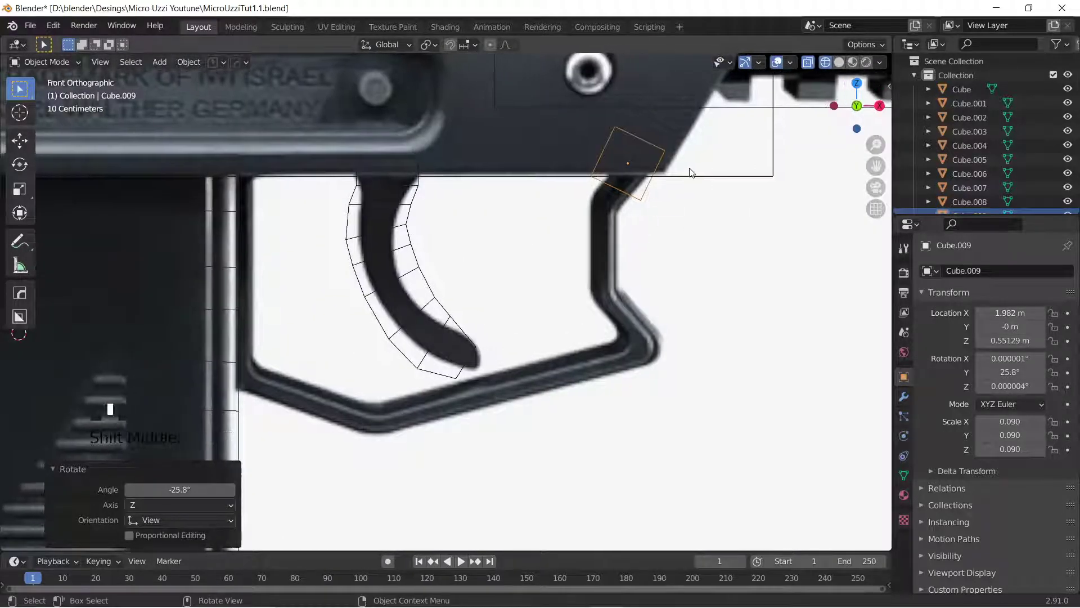
Step: Select the cube's bottom edge in Edit Mode and extrude it down, tilted 22.7°
key(Tab)
click(594, 174)
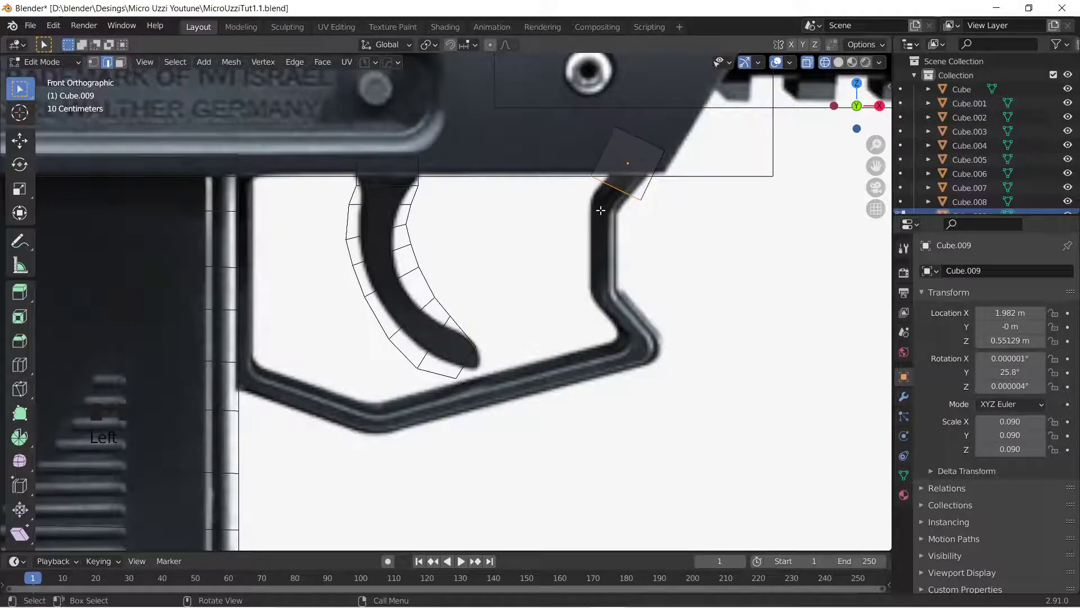
middle_drag(668, 240, 645, 276)
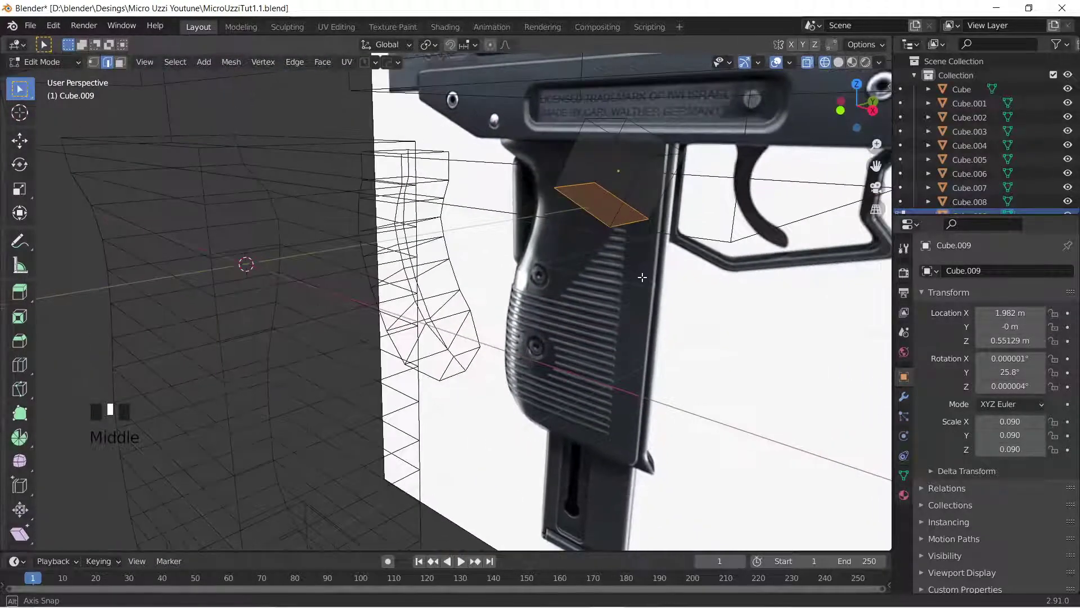
key(grave)
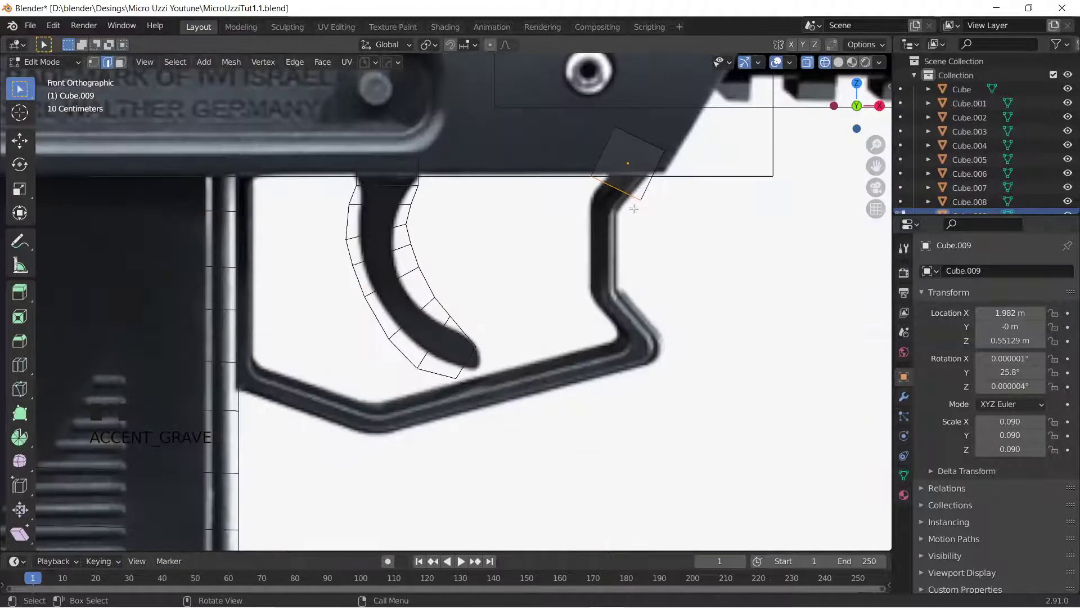
key(e)
click(707, 205)
key(r)
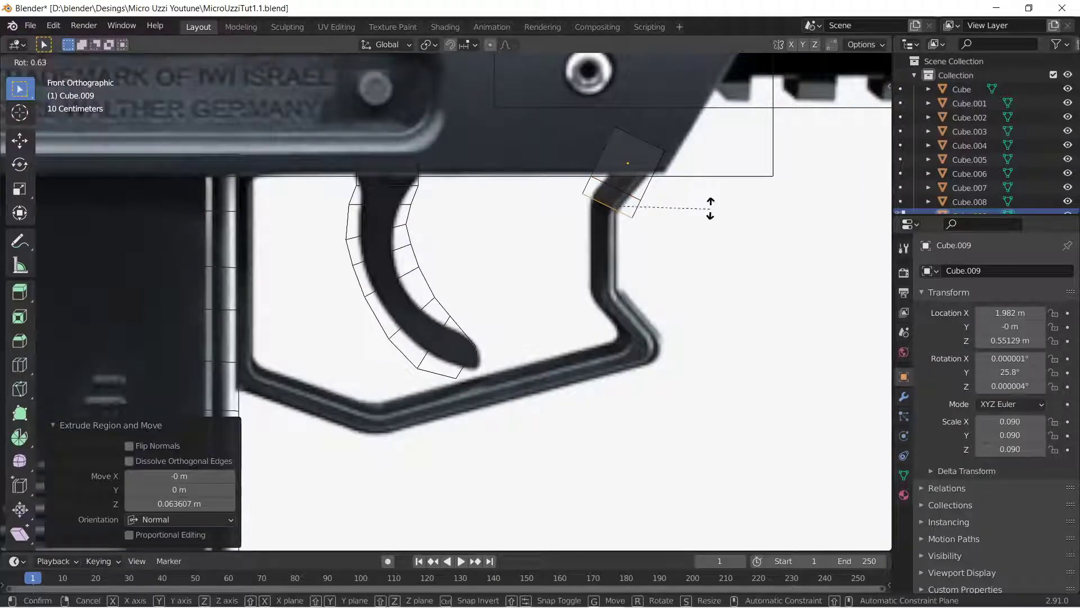
click(726, 160)
Step: Extrude two more guard segments, tilting the end 43° to follow the curve
key(e)
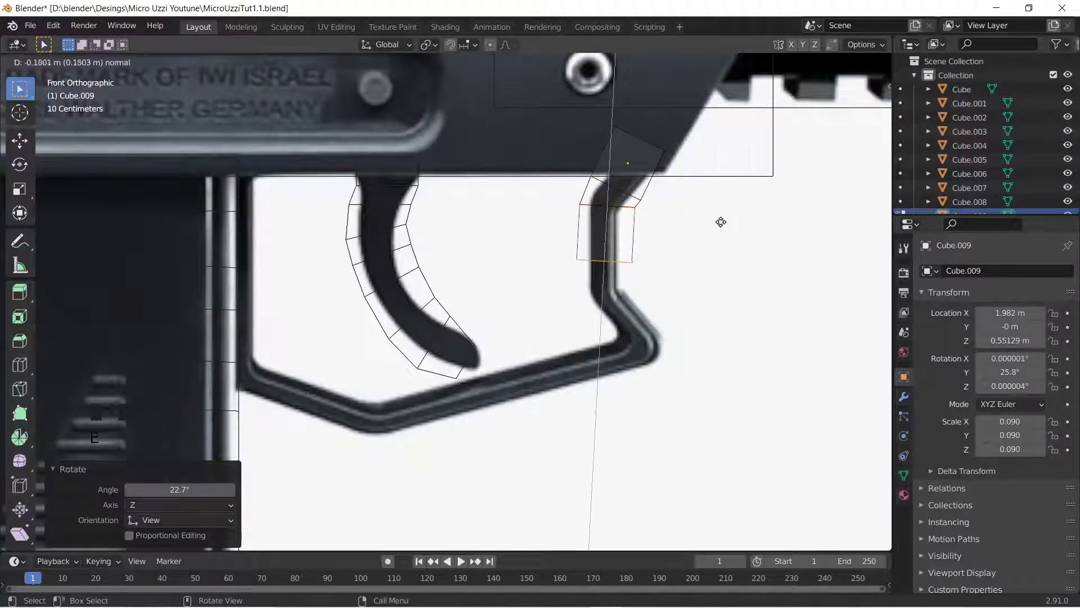
click(721, 239)
key(r)
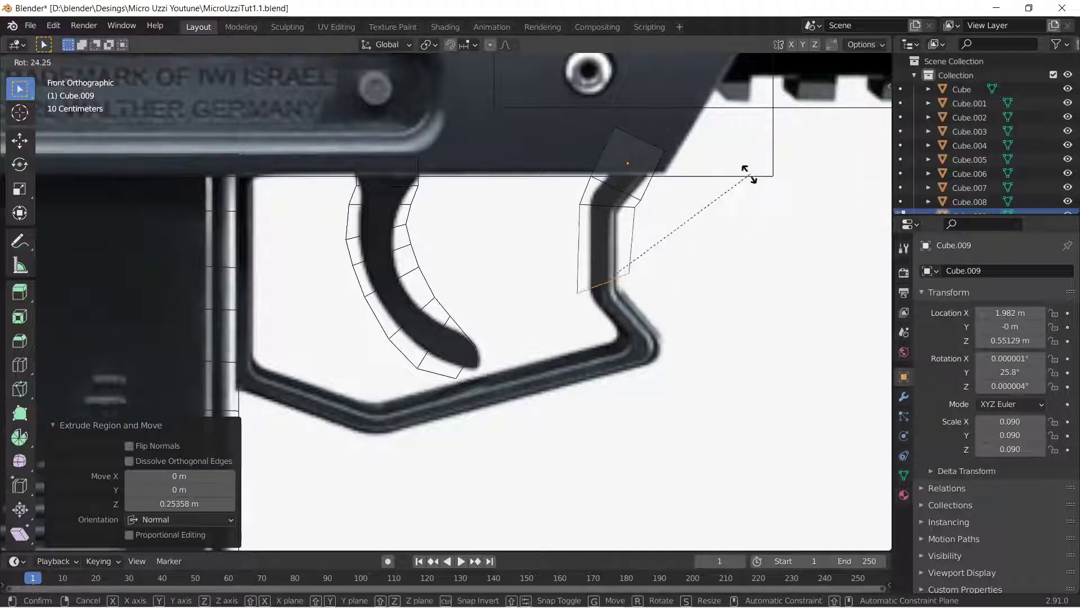
click(704, 136)
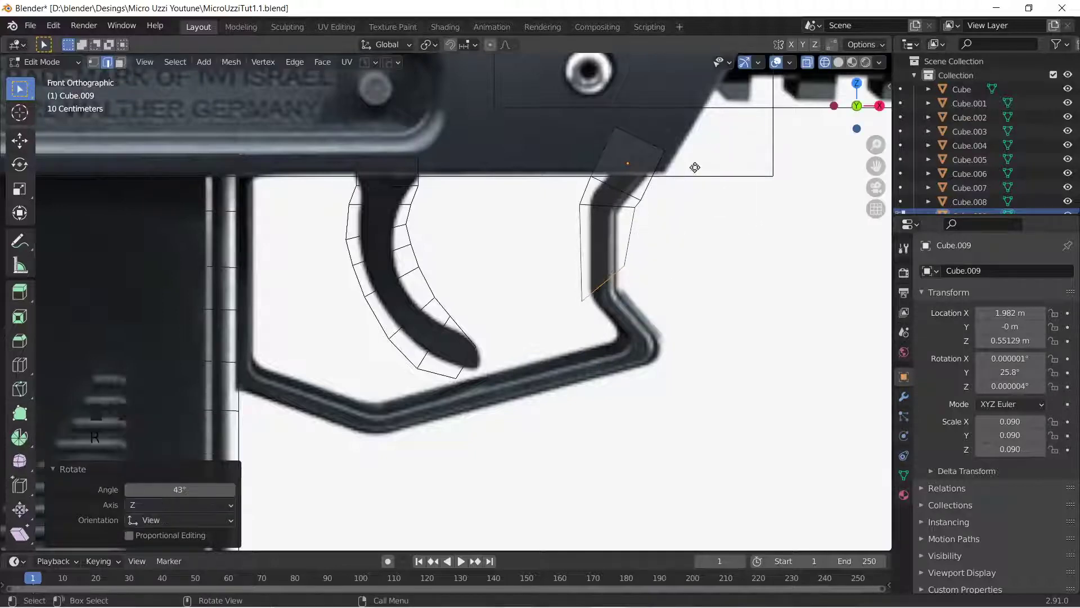
key(e)
click(731, 198)
key(r)
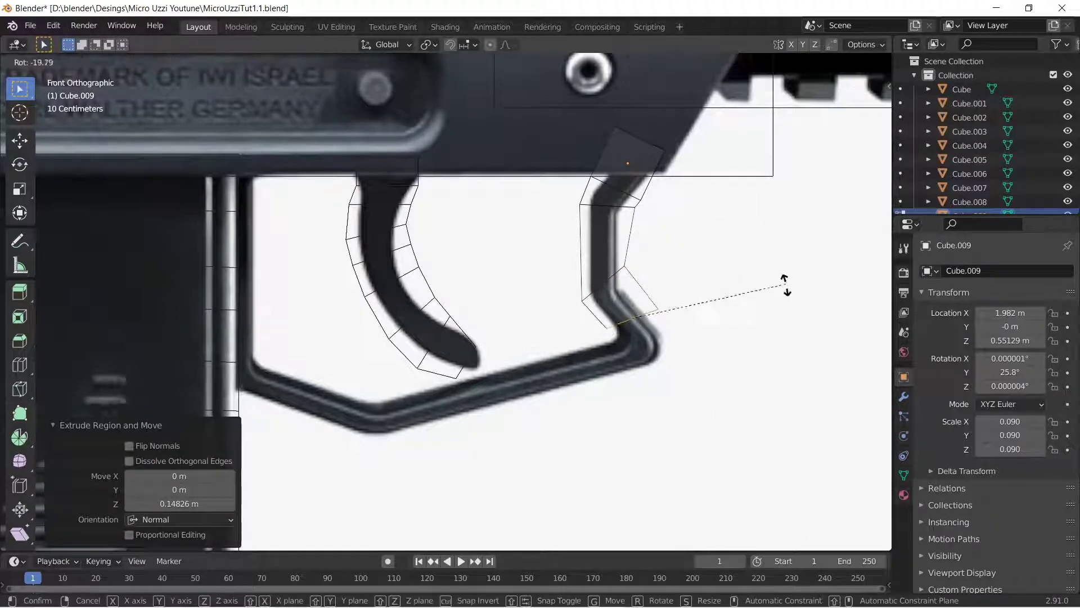
click(788, 324)
Step: Extrude segments around the guard's lower back corner, tilting the end -30°
key(e)
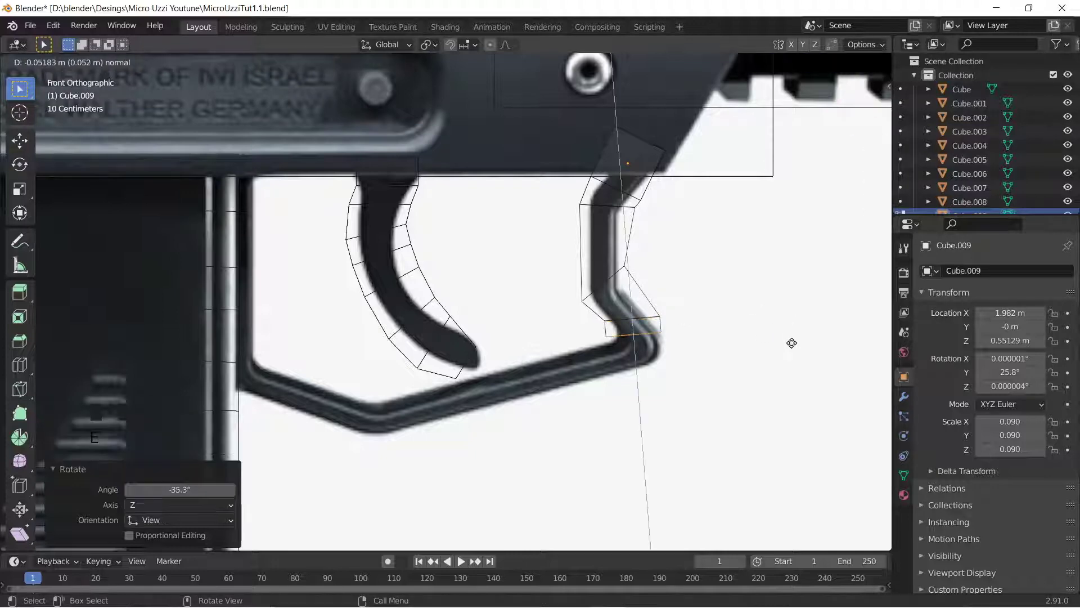
click(791, 344)
key(r)
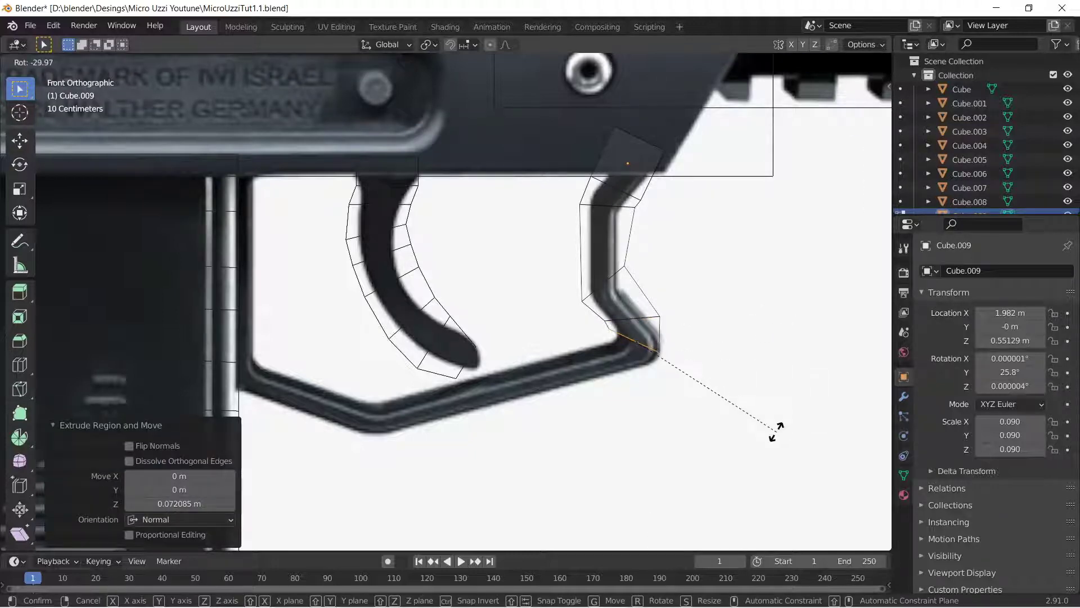
click(776, 432)
key(e)
click(766, 443)
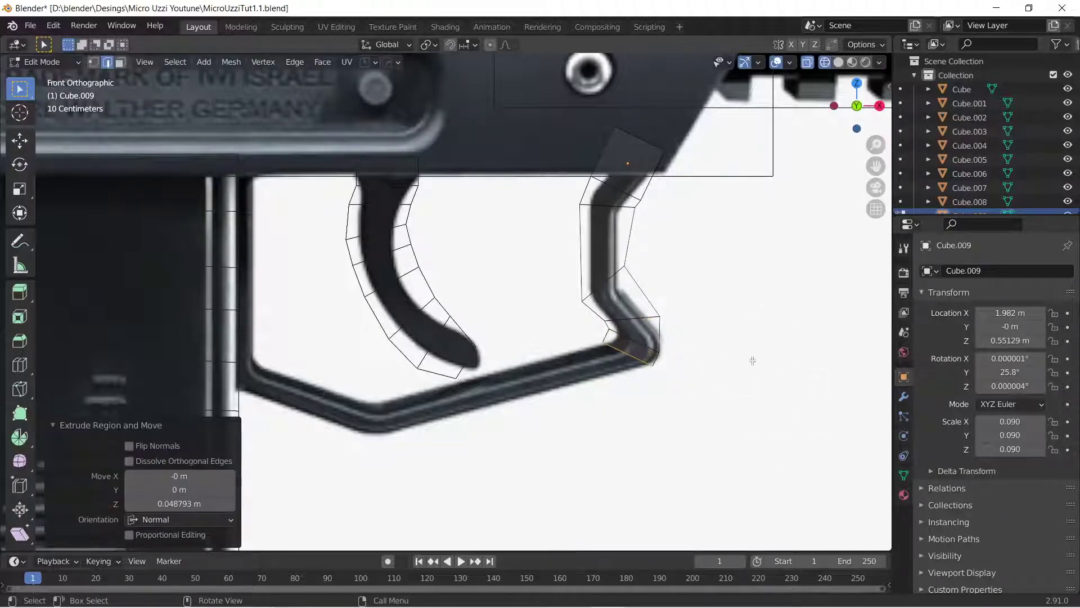
key(r)
click(742, 389)
Step: Extend the guard along its bottom edge to the front corner
key(e)
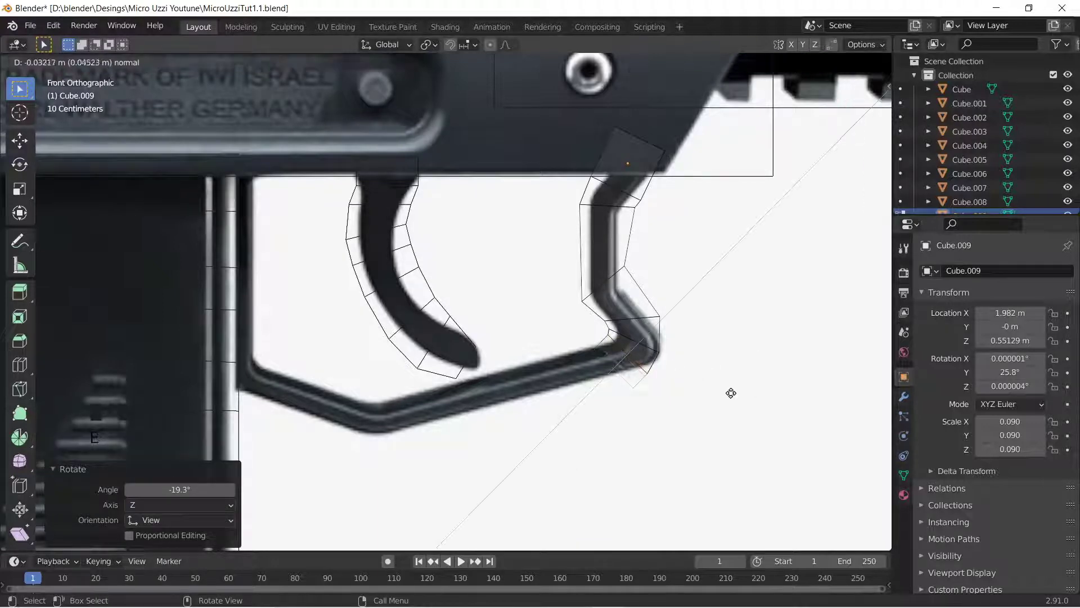
right_click(724, 390)
key(g)
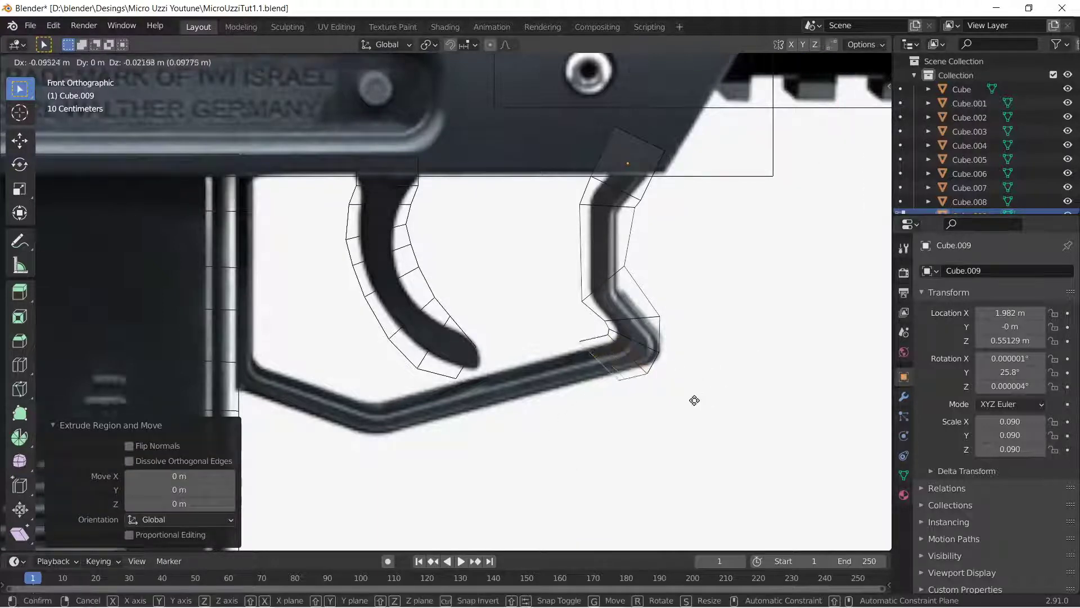
click(693, 400)
key(r)
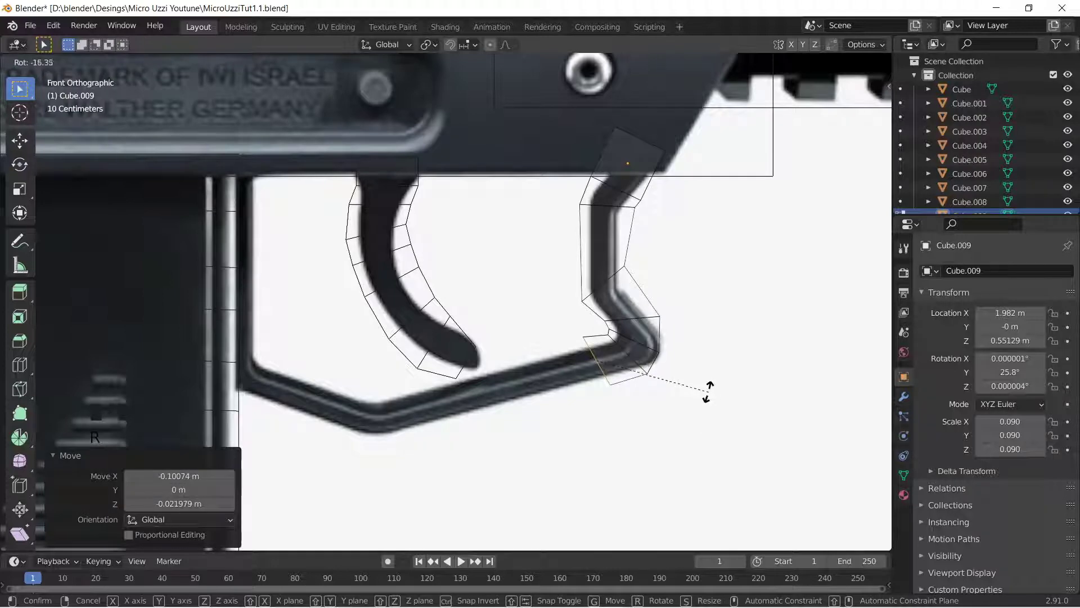
click(707, 392)
key(e)
right_click(481, 419)
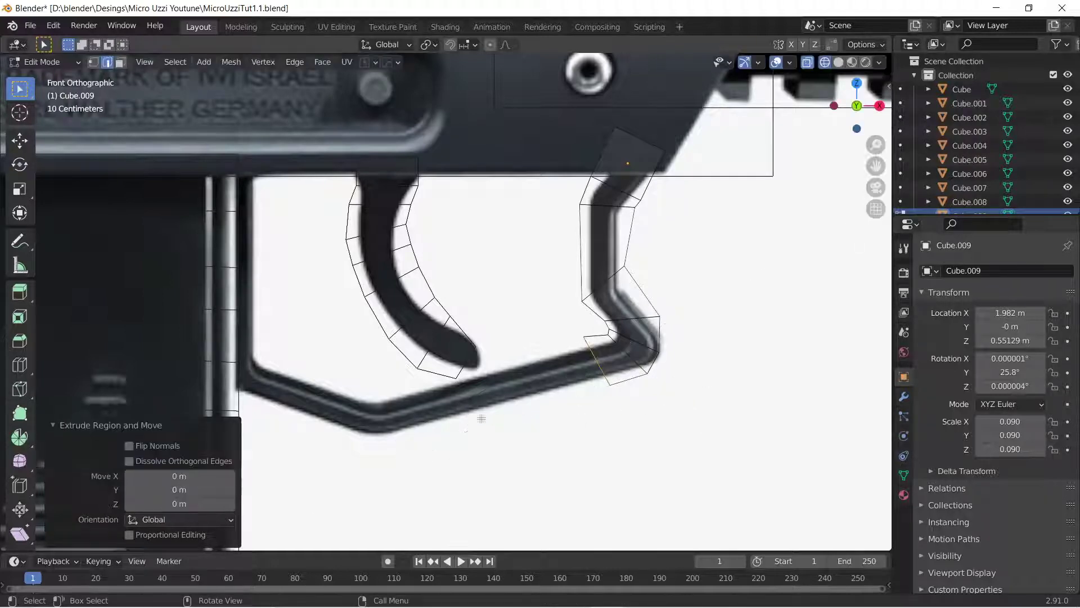
key(g)
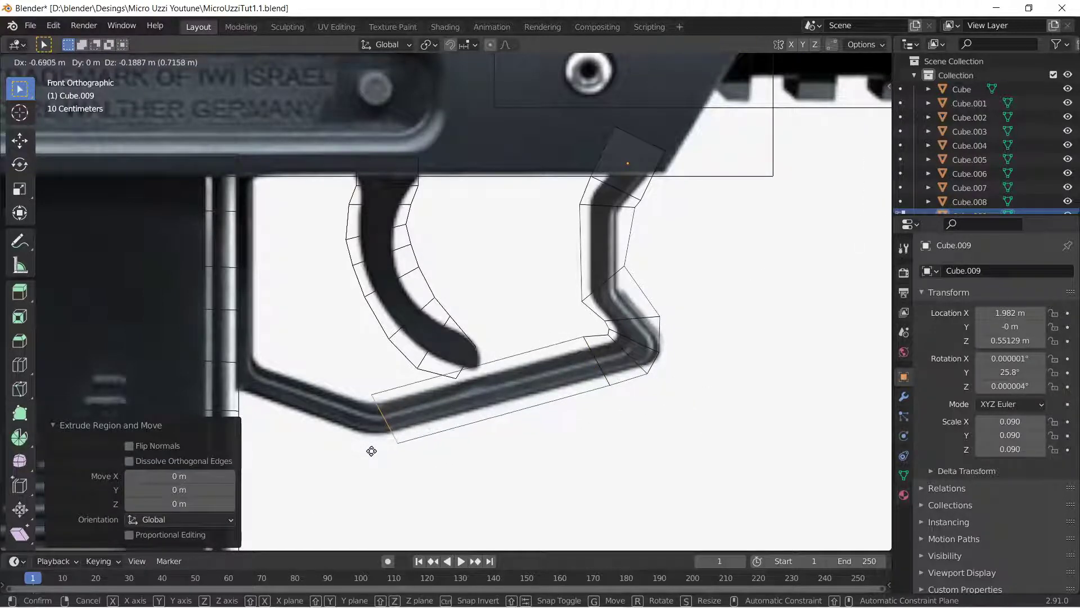
click(374, 448)
Step: Add a short front segment and tilt the front end upward by -25.7°
key(r)
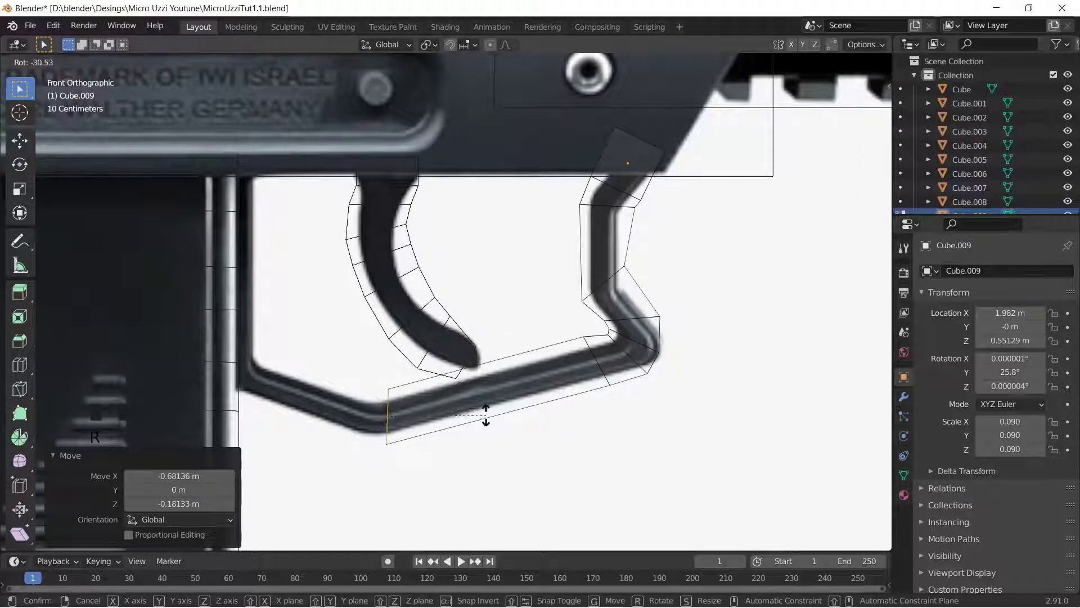
click(484, 417)
key(e)
click(479, 421)
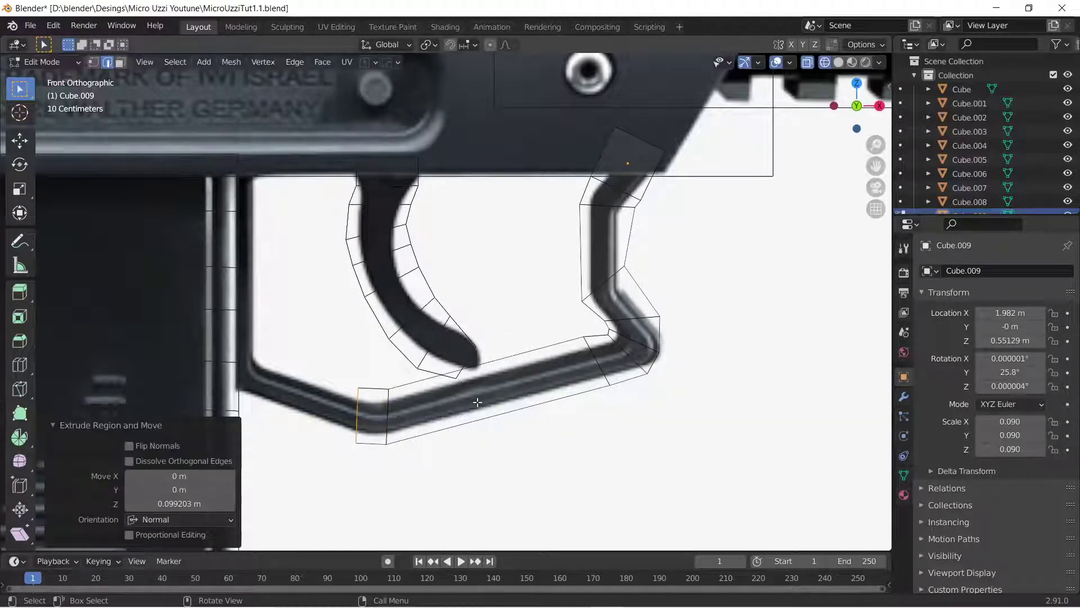
key(r)
click(463, 450)
Step: Extrude the guard up its front side with a -61.7° tilt to reach the frame
key(e)
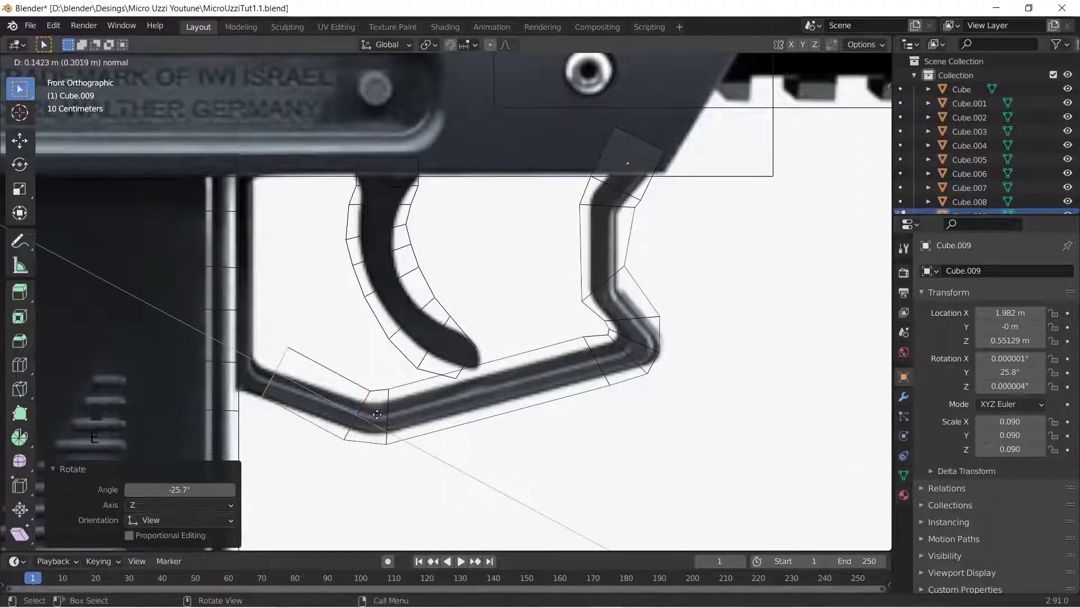
click(362, 420)
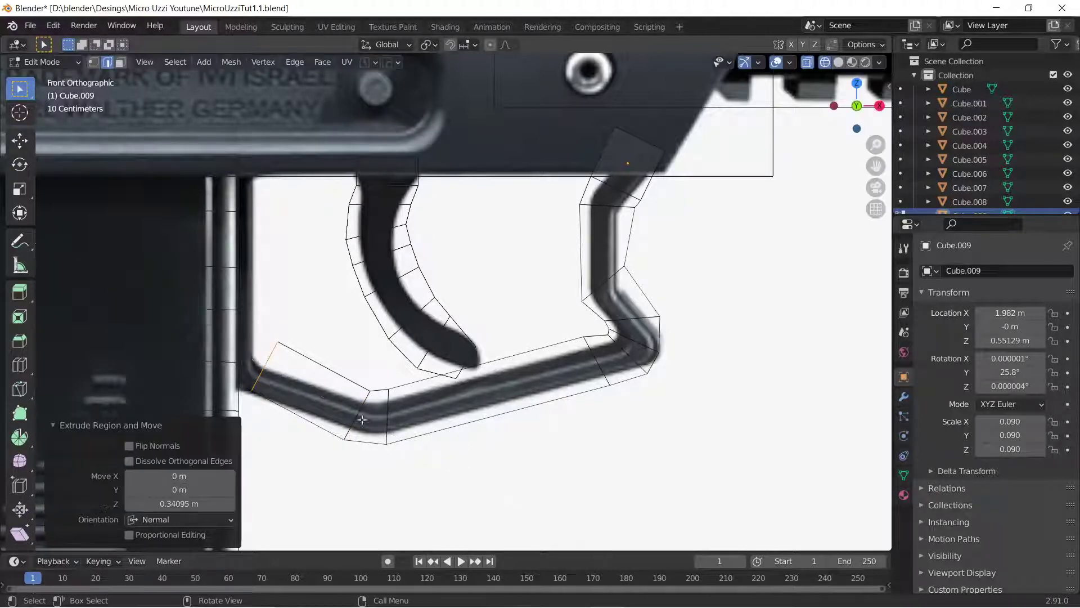
key(r)
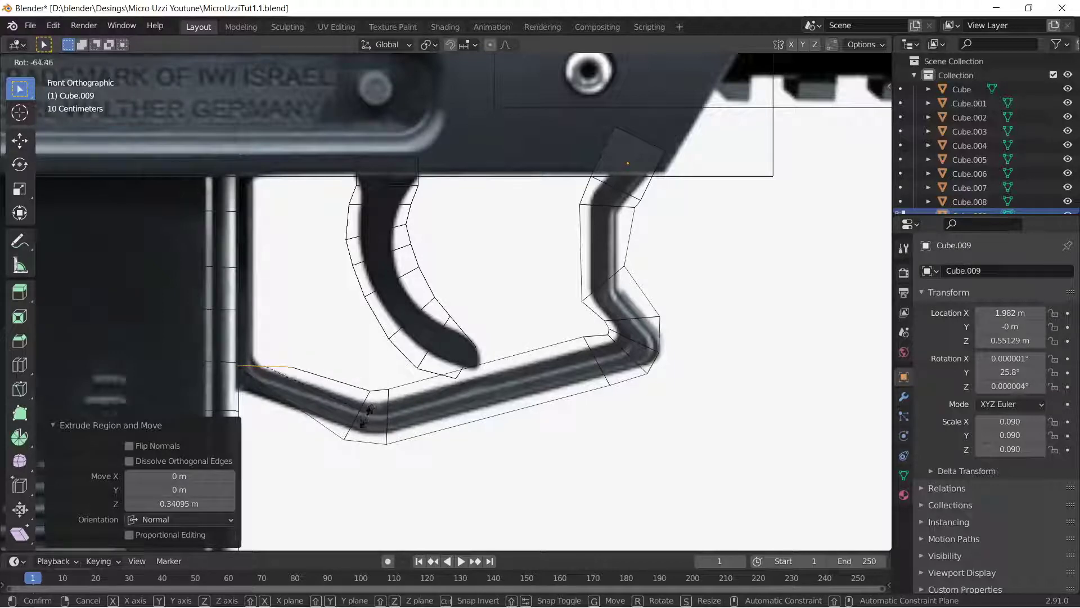
click(371, 408)
key(e)
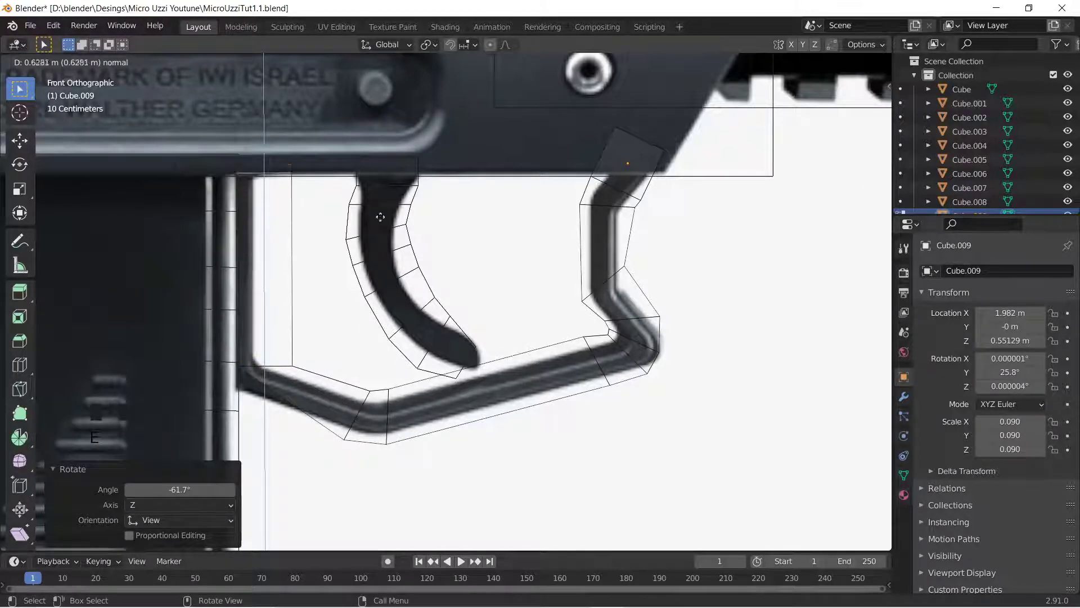
click(380, 212)
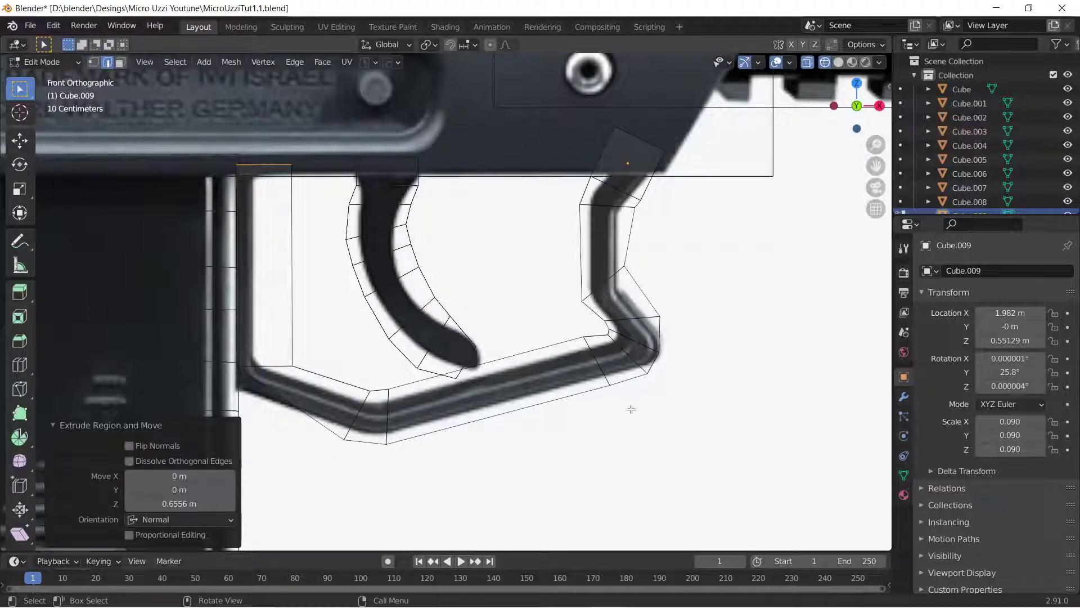
middle_drag(693, 370, 566, 358)
Step: Back in Object Mode, scale the trigger guard wider along Y
scroll(566, 358, down, 3)
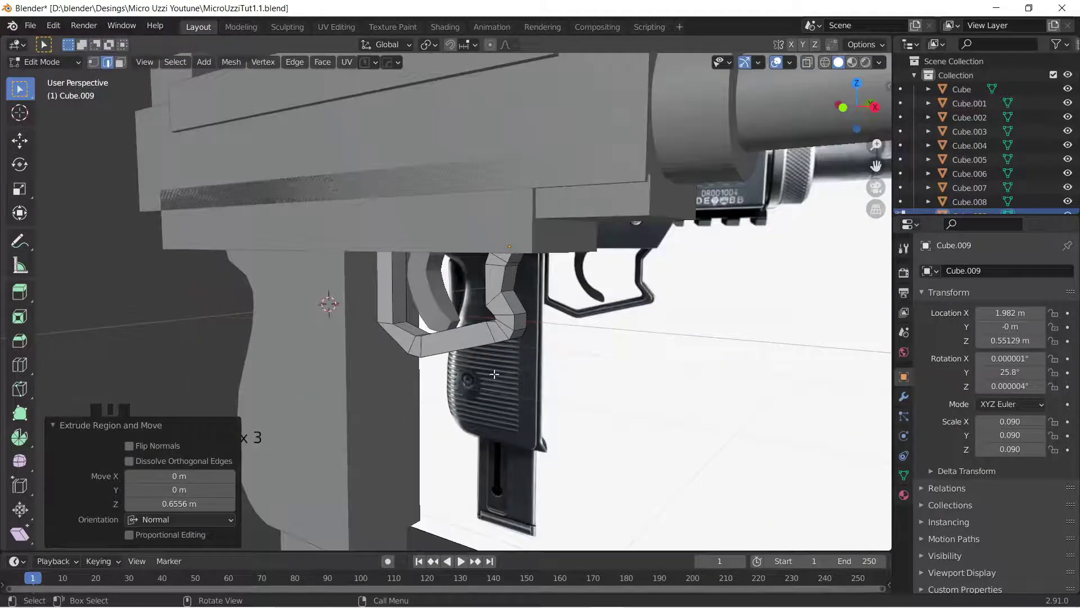
key(Tab)
middle_drag(484, 322, 506, 310)
key(s)
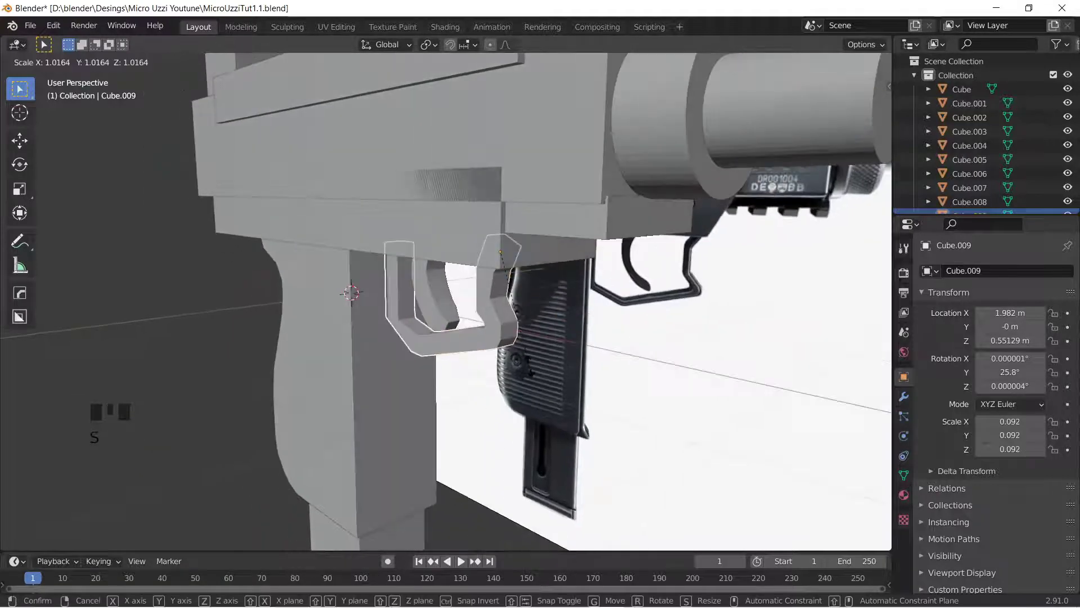
key(y)
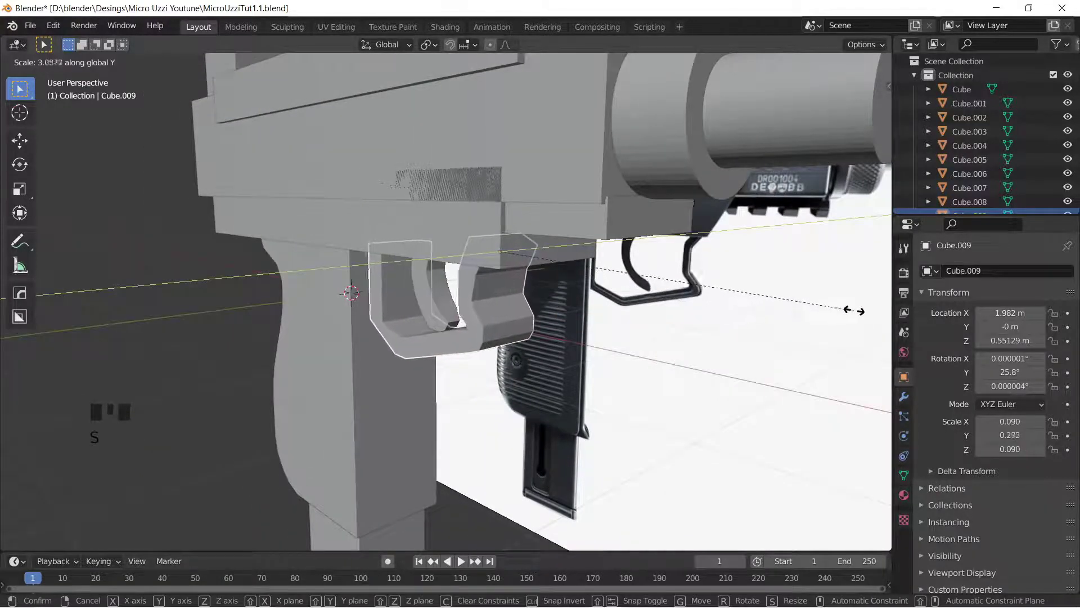
click(882, 307)
Step: Scale the trigger 1.8 times along Y
click(424, 292)
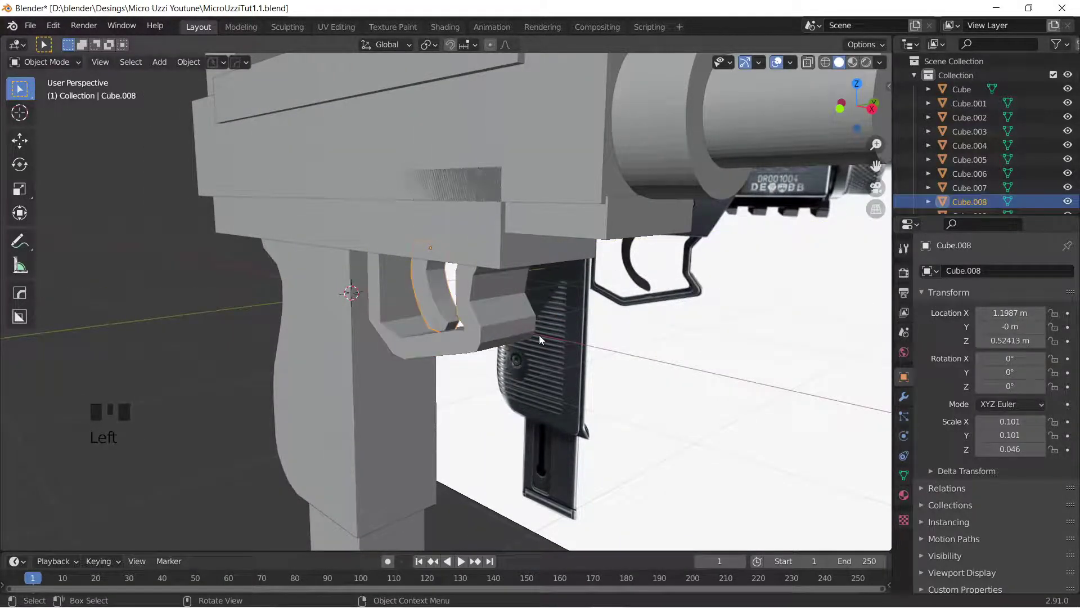
key(s)
key(y)
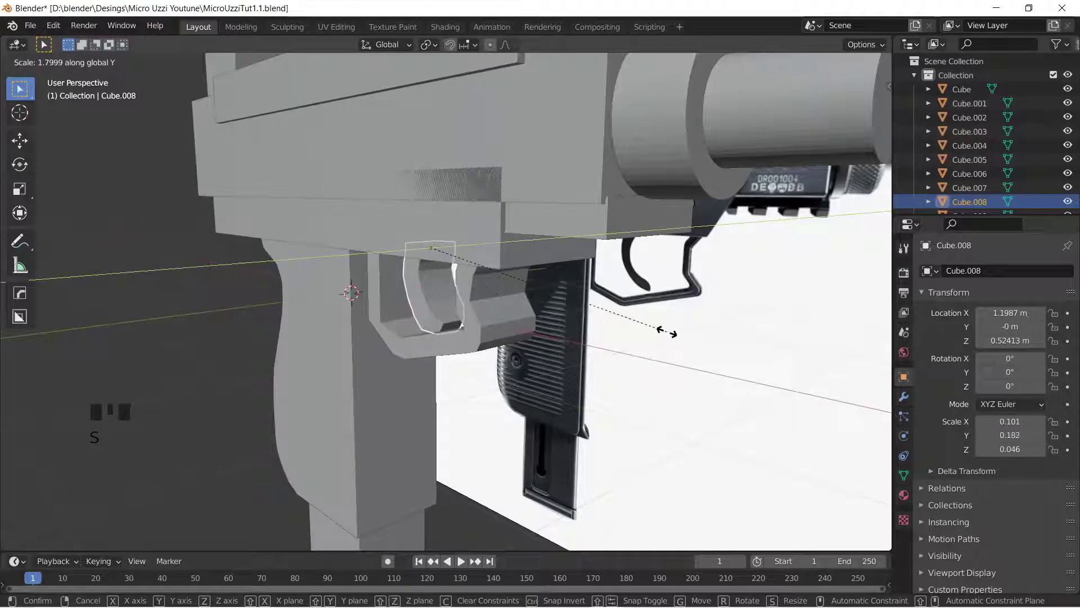
click(667, 332)
Step: Scale Cube.001 by 1.081 along Y, then deselect and view the whole gun
scroll(460, 248, down, 3)
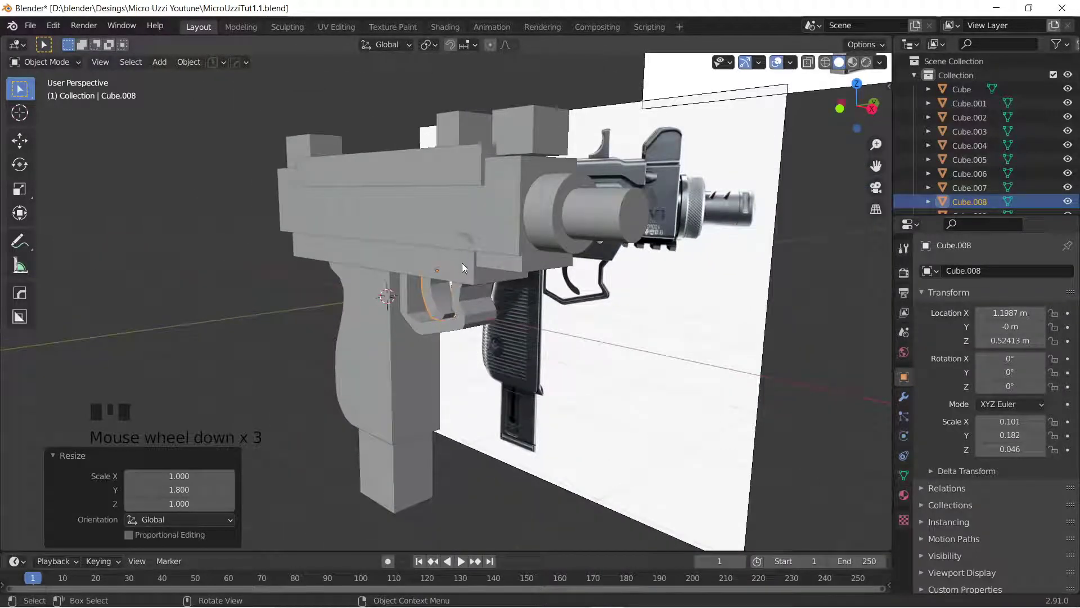
middle_drag(463, 266, 654, 227)
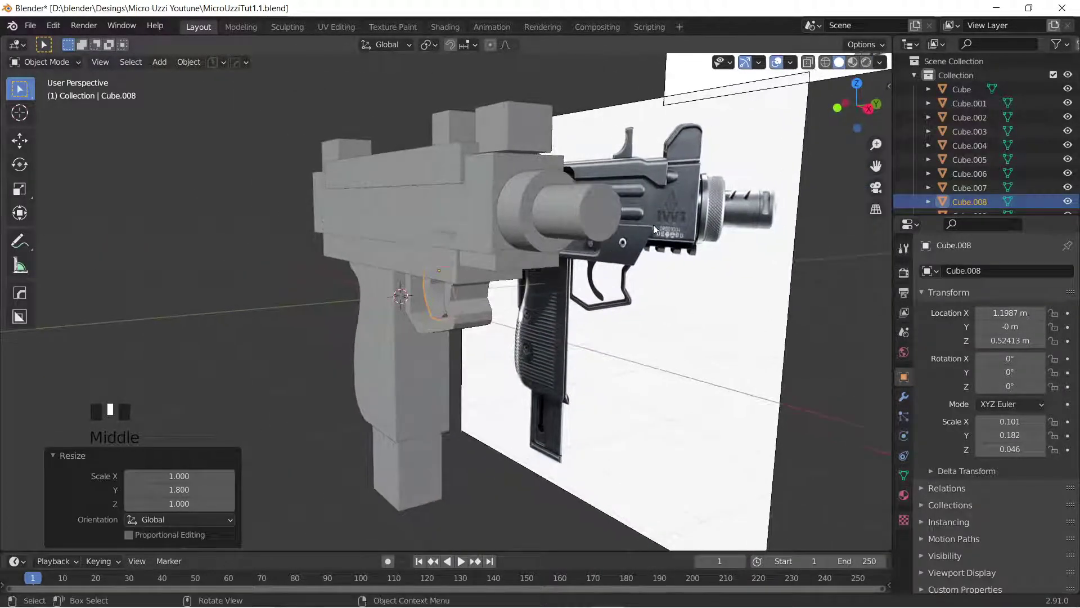
click(441, 262)
key(s)
key(y)
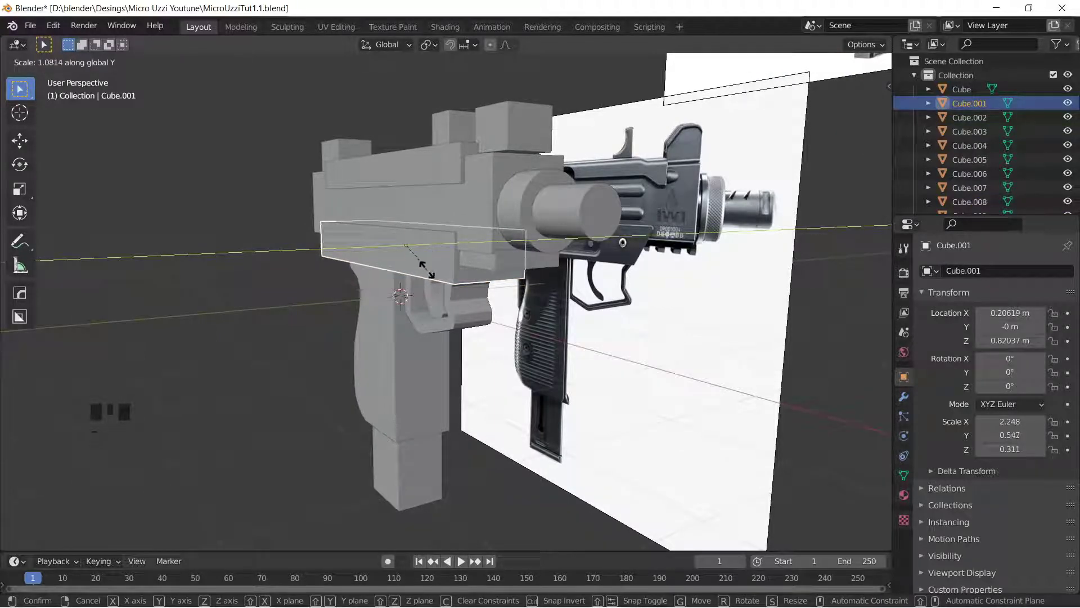
click(427, 270)
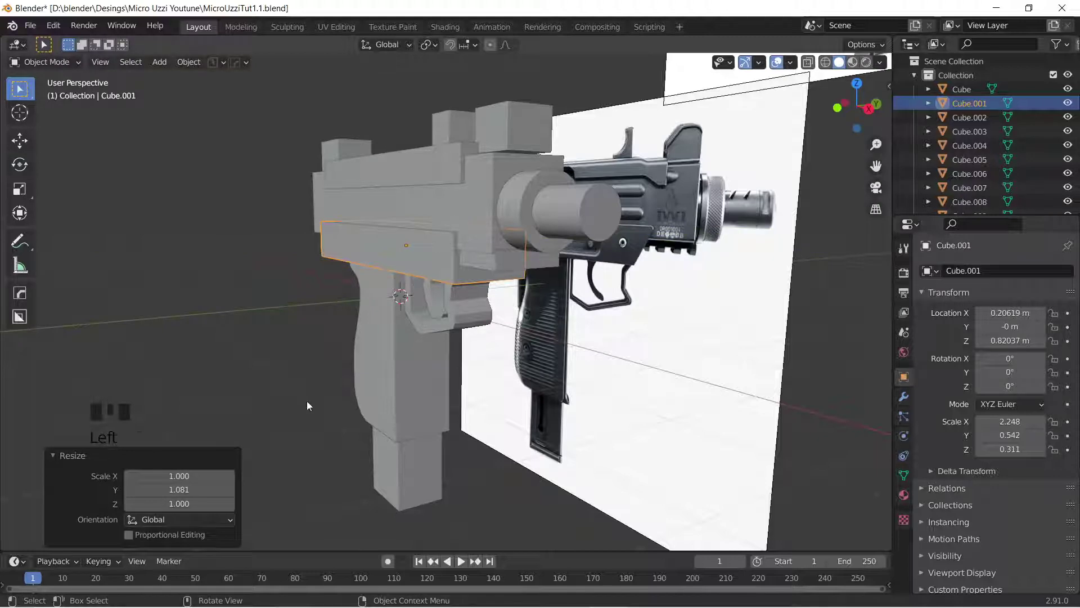
click(453, 220)
scroll(402, 239, down, 2)
middle_drag(401, 239, 582, 324)
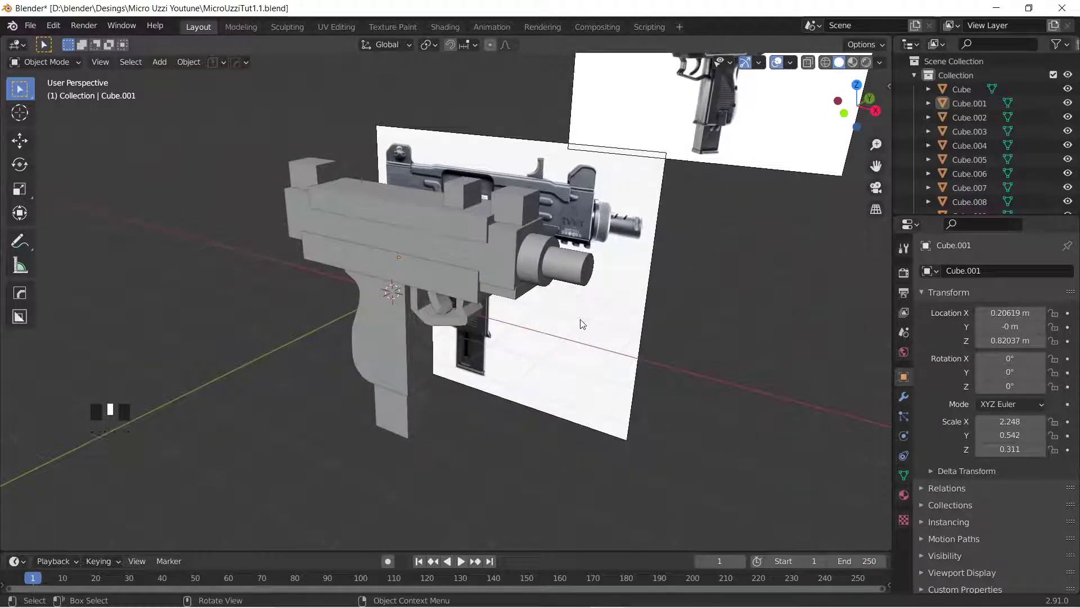